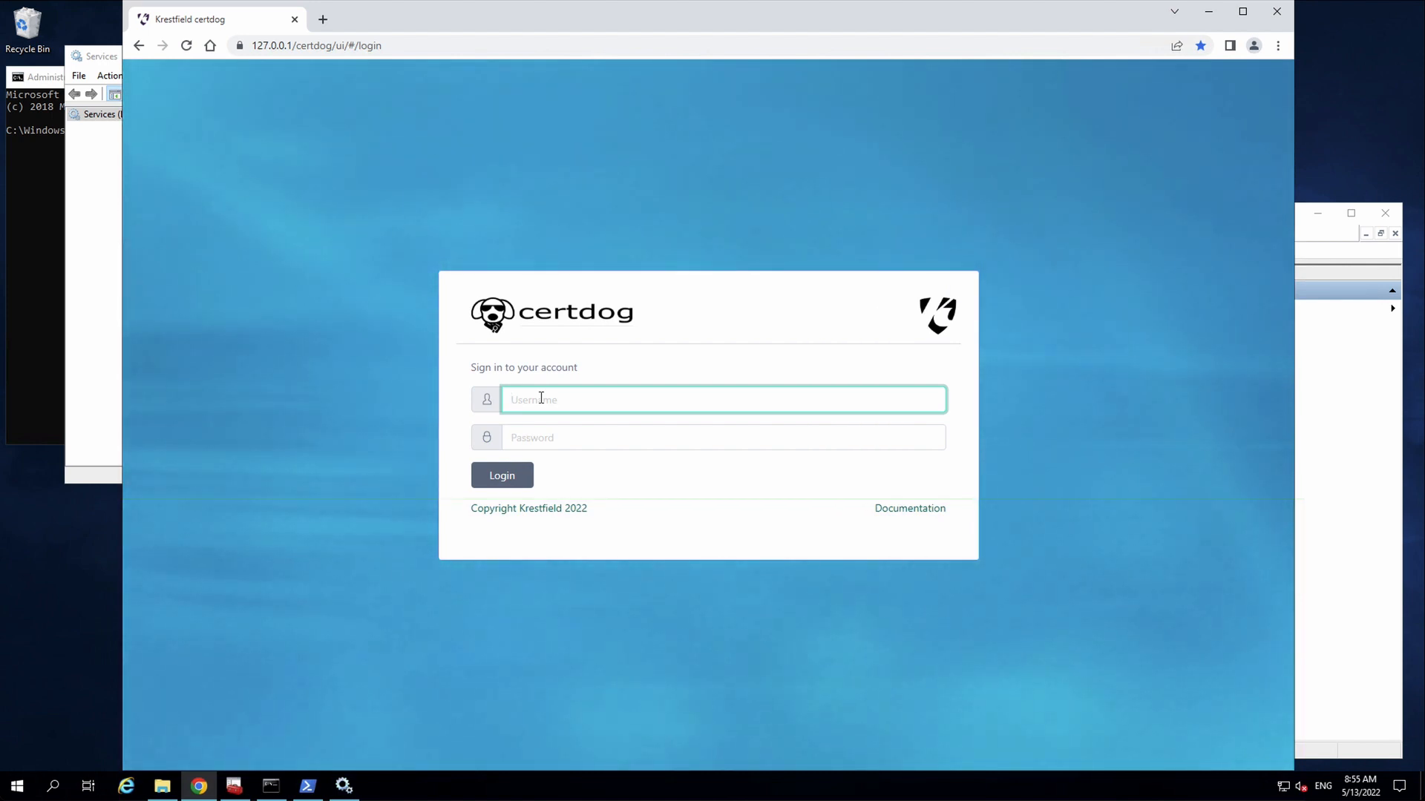
# - Sign in to certdog as the admin user with the account password
pyautogui.write('cert')
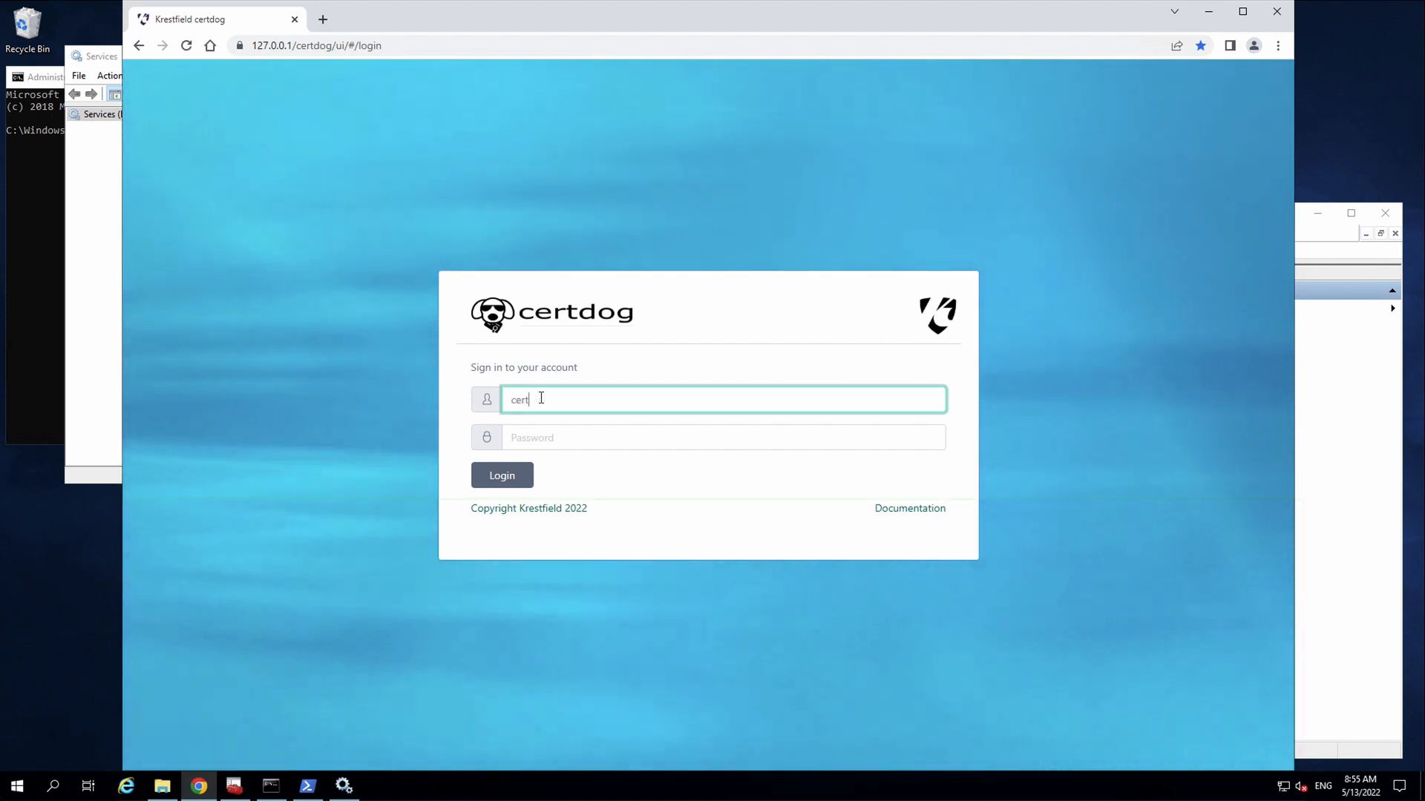
pyautogui.write('dogadmin')
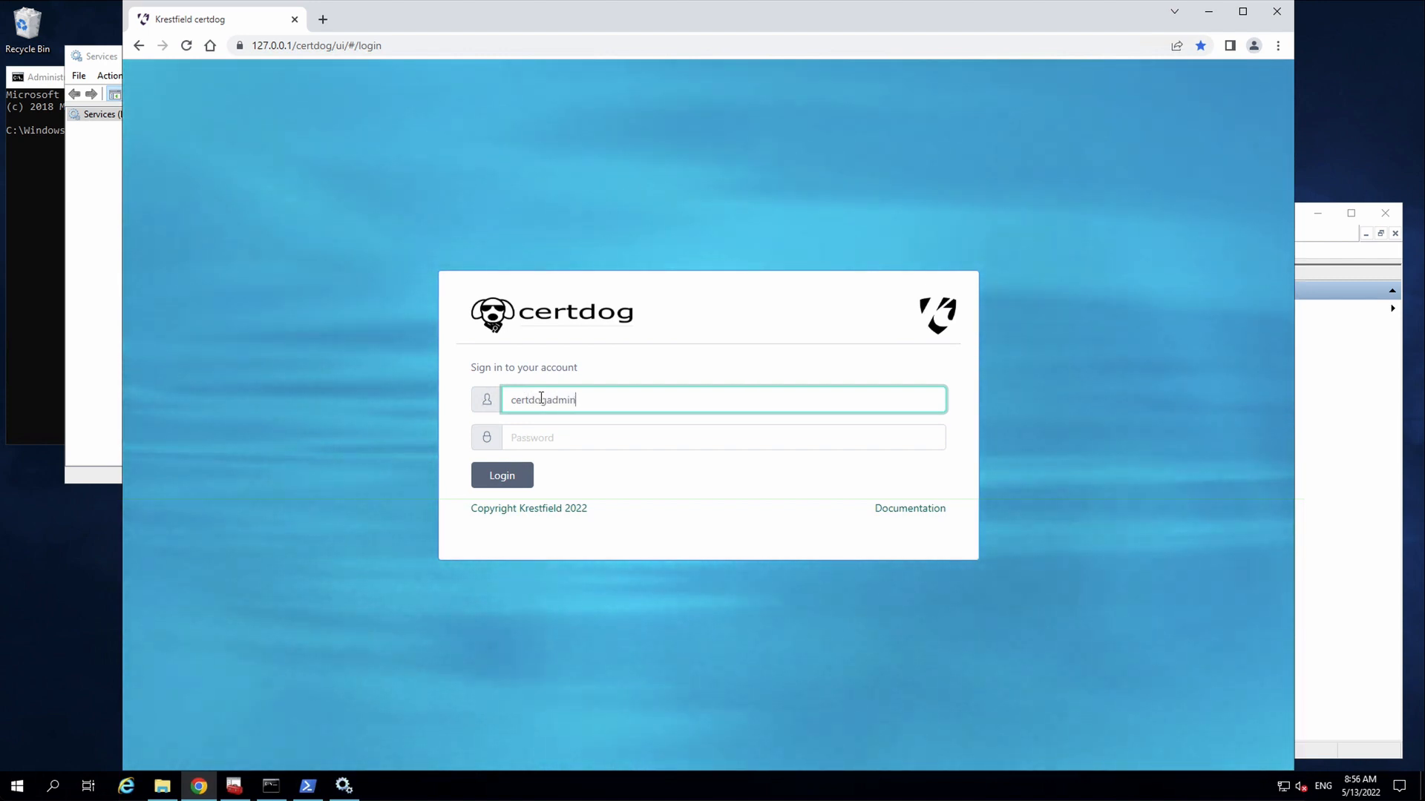
pyautogui.press('Tab')
pyautogui.write('password')
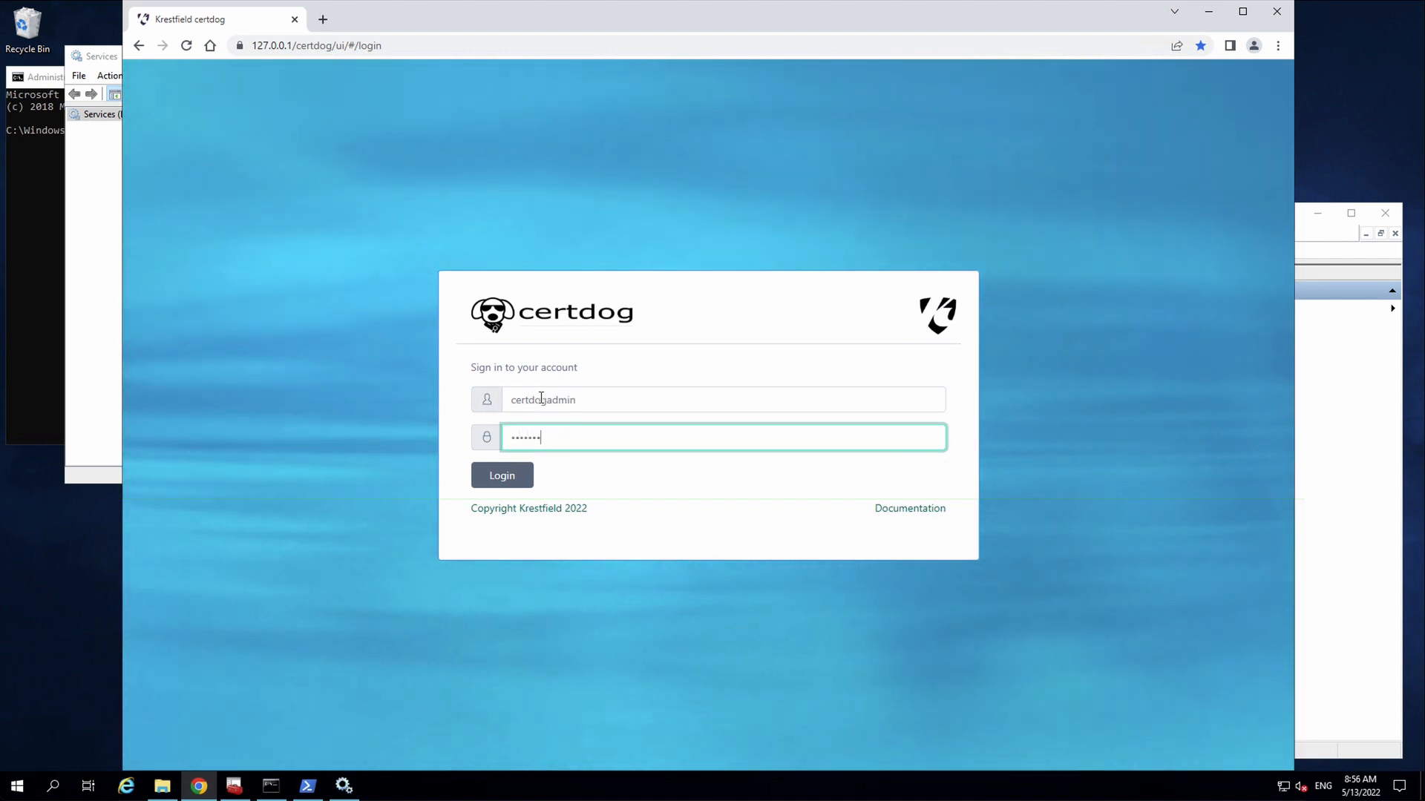
pyautogui.press('Return')
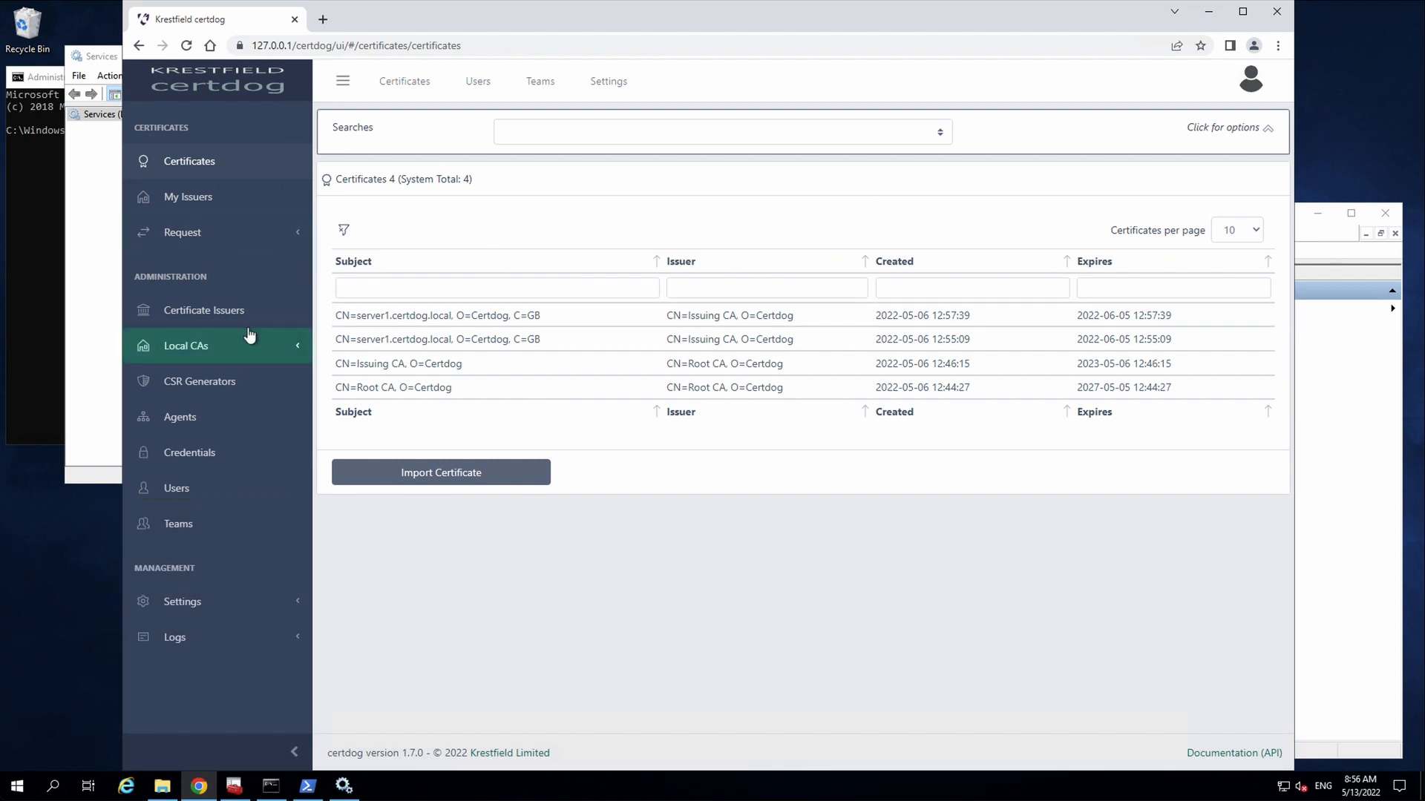
# - Review the TLS 90 Day Issuer details and the Services window, then open the Agents list
pyautogui.click(223, 312)
pyautogui.click(434, 273)
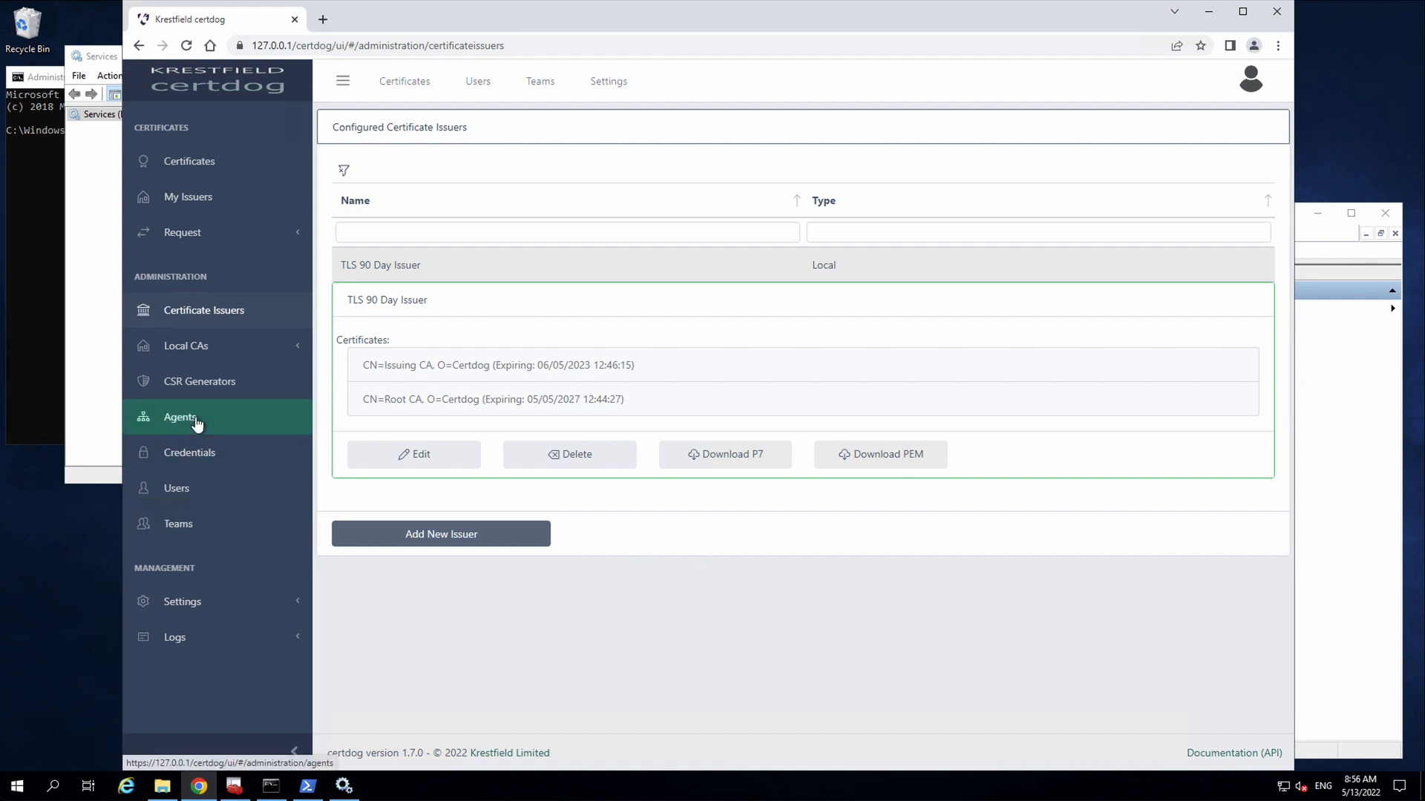
pyautogui.click(96, 49)
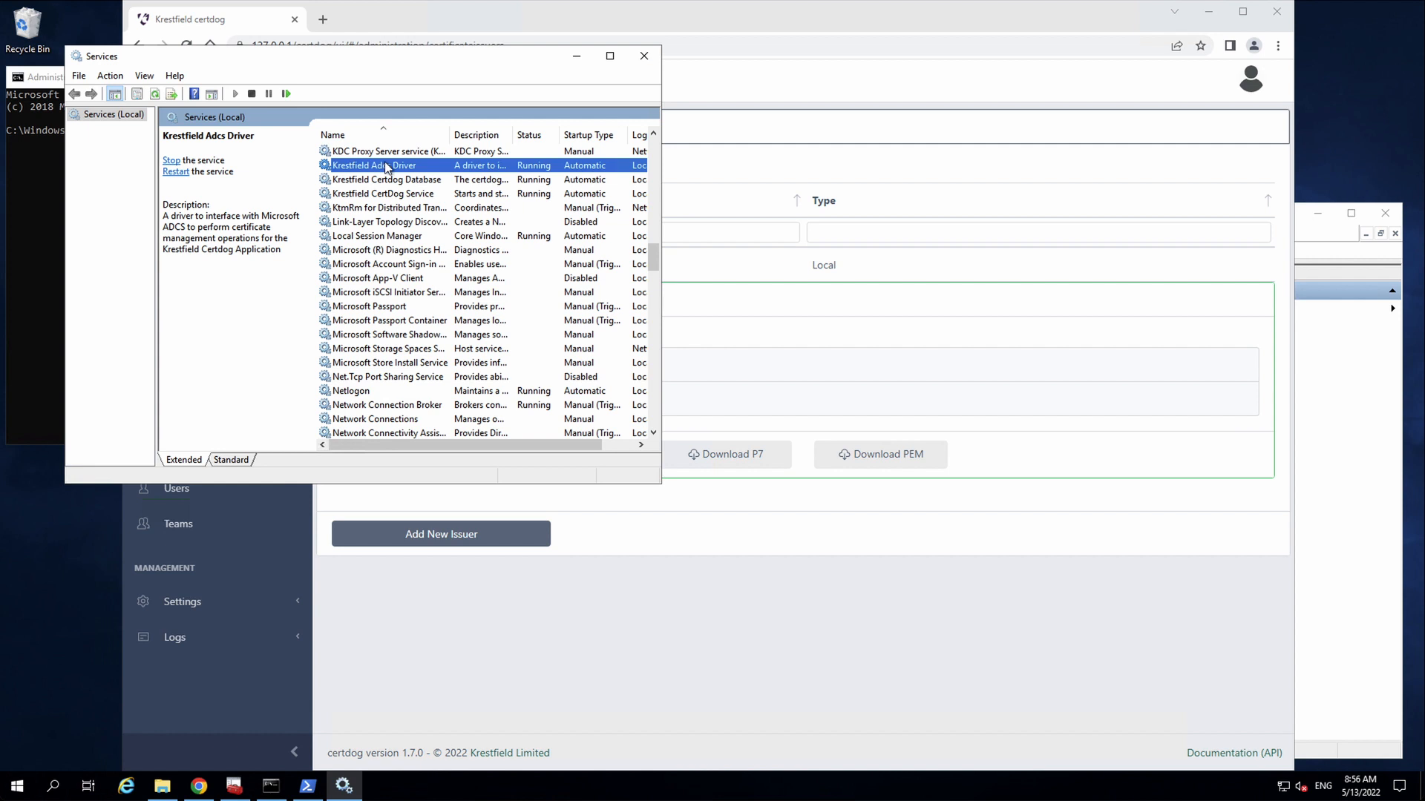
pyautogui.click(444, 678)
pyautogui.click(227, 418)
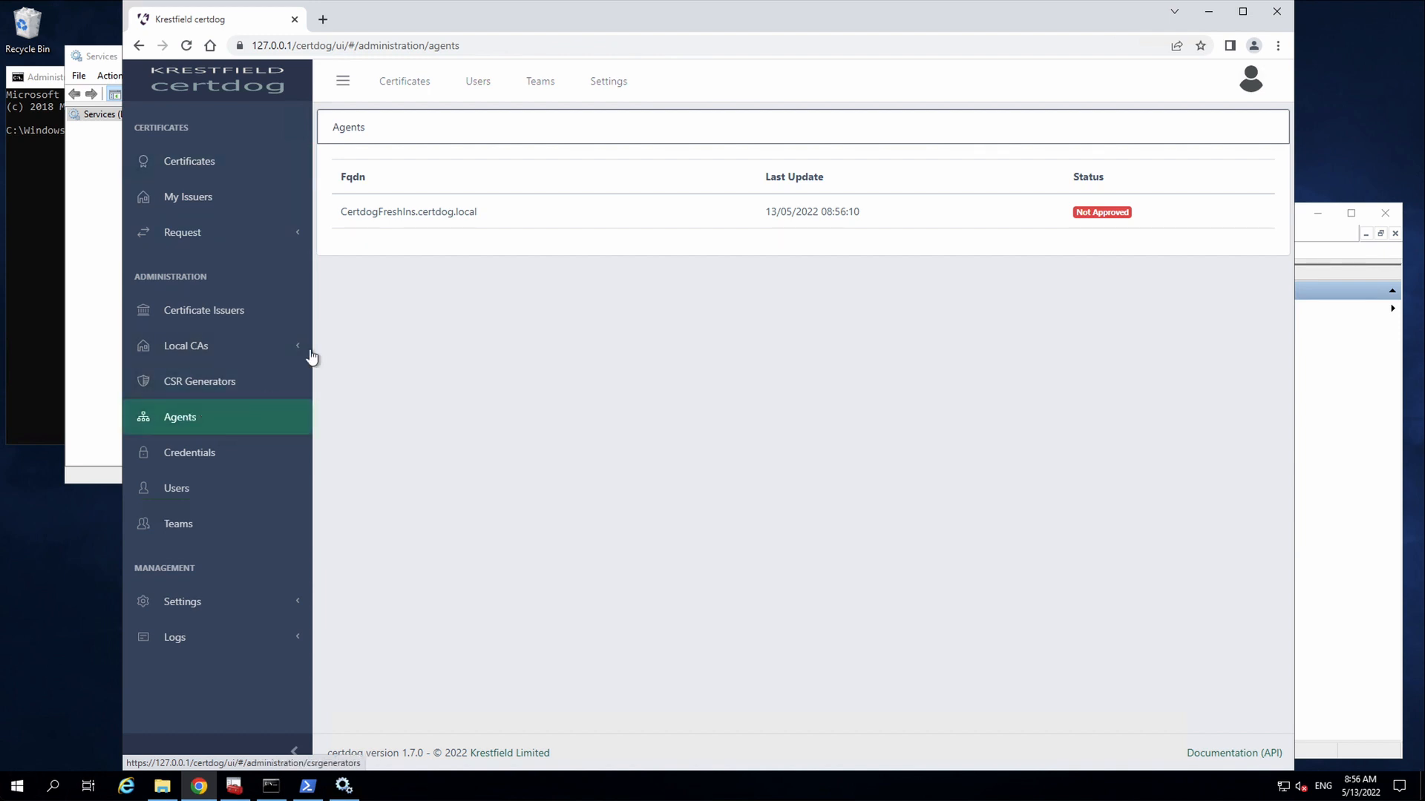
# - Approve the CertdogFreshIns.certdog.local agent and go to the empty Credentials page
pyautogui.click(412, 216)
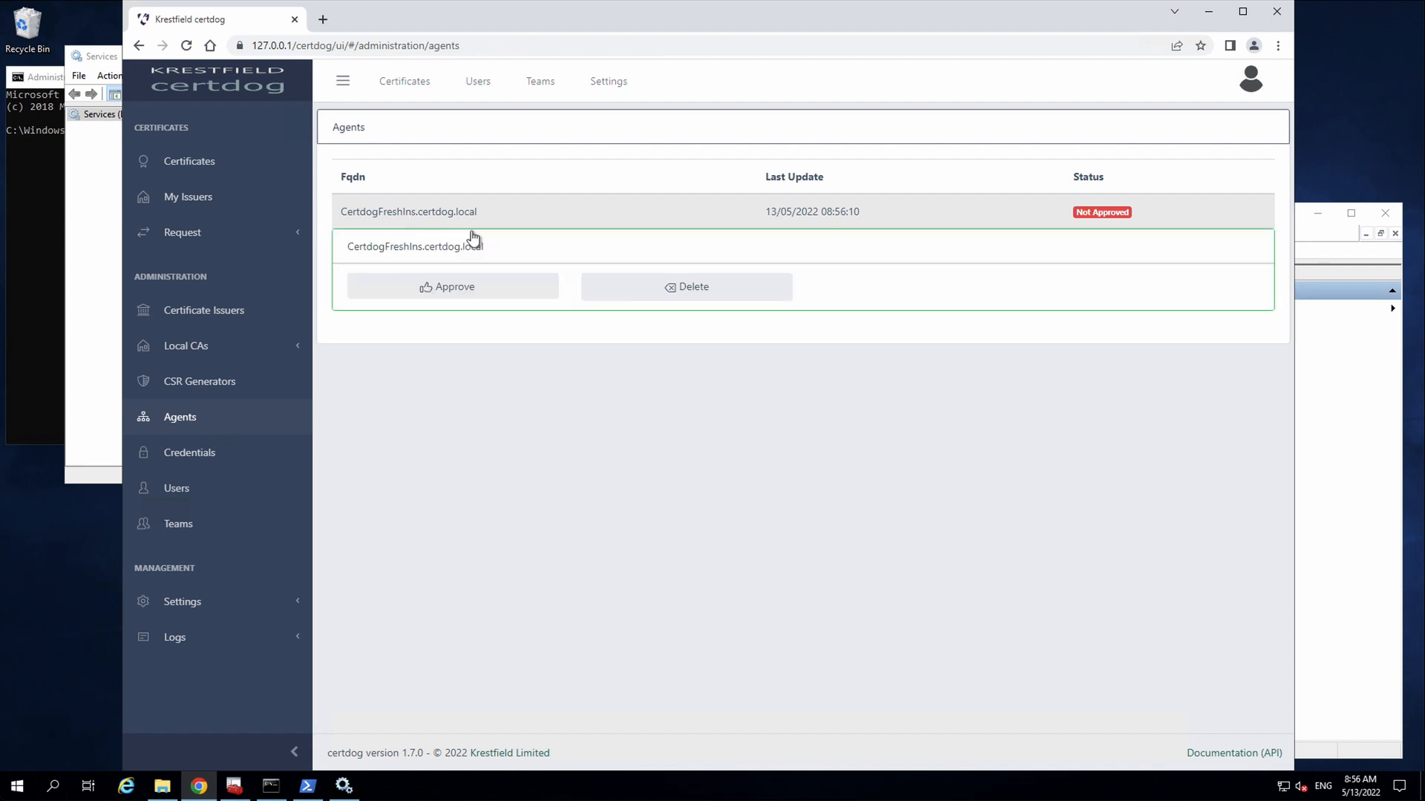
pyautogui.click(436, 292)
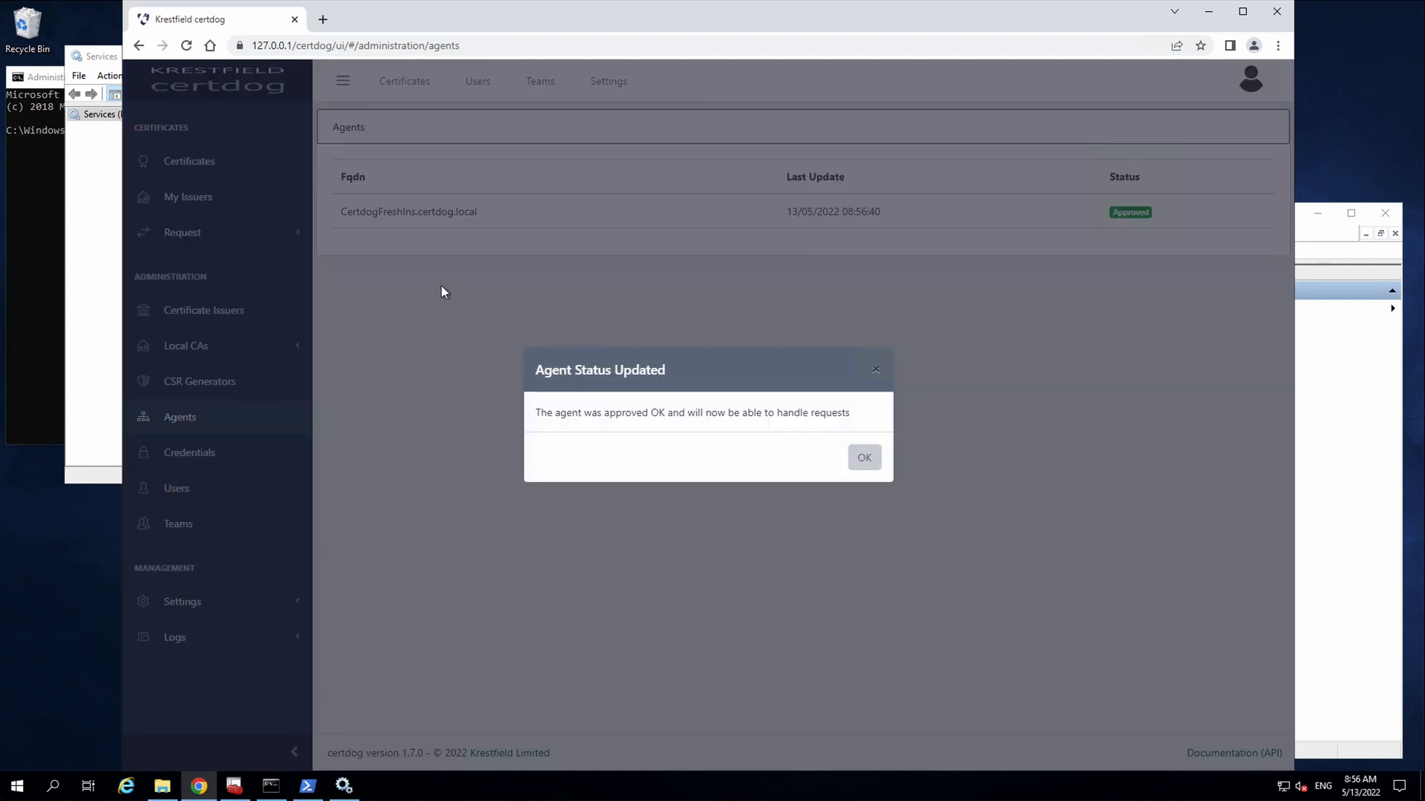
pyautogui.click(867, 458)
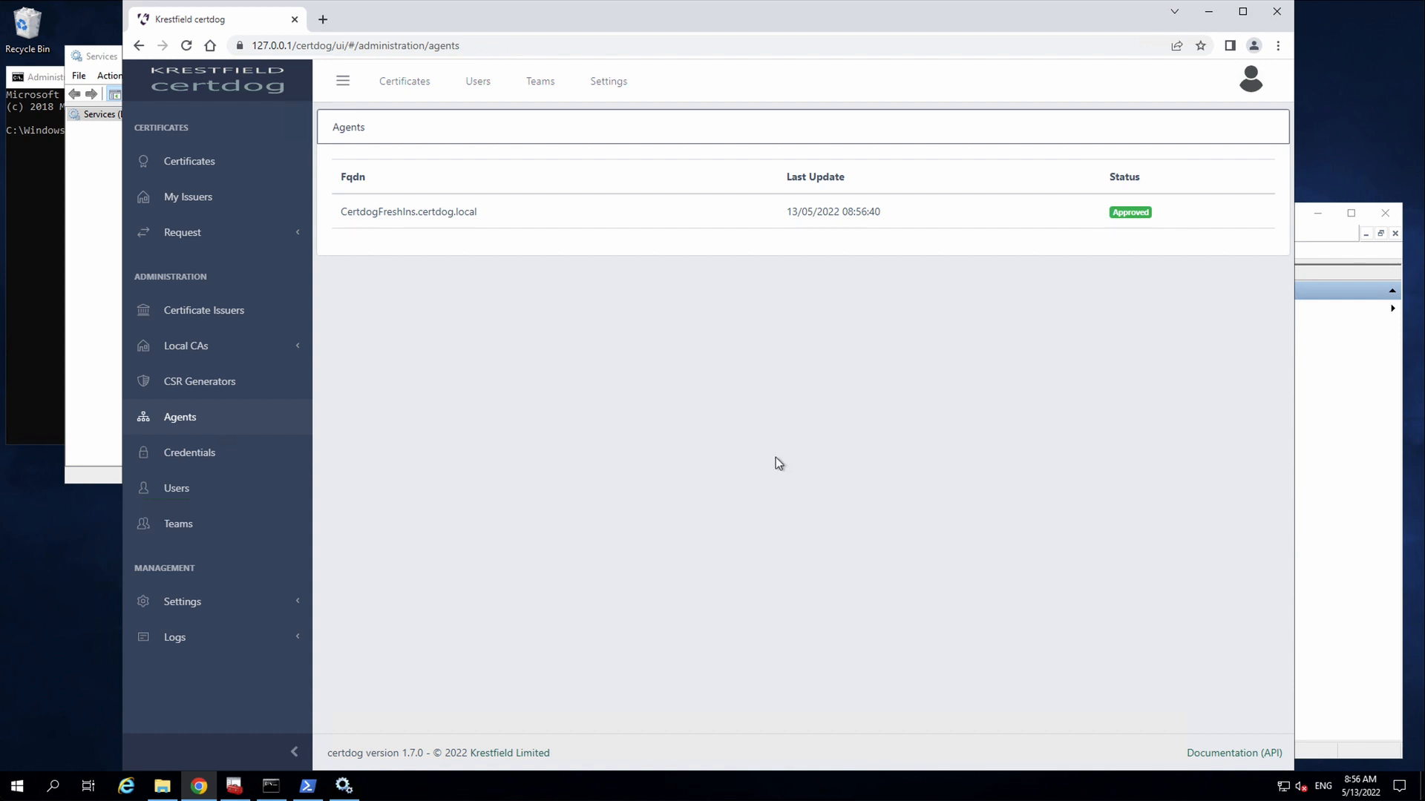
pyautogui.click(231, 466)
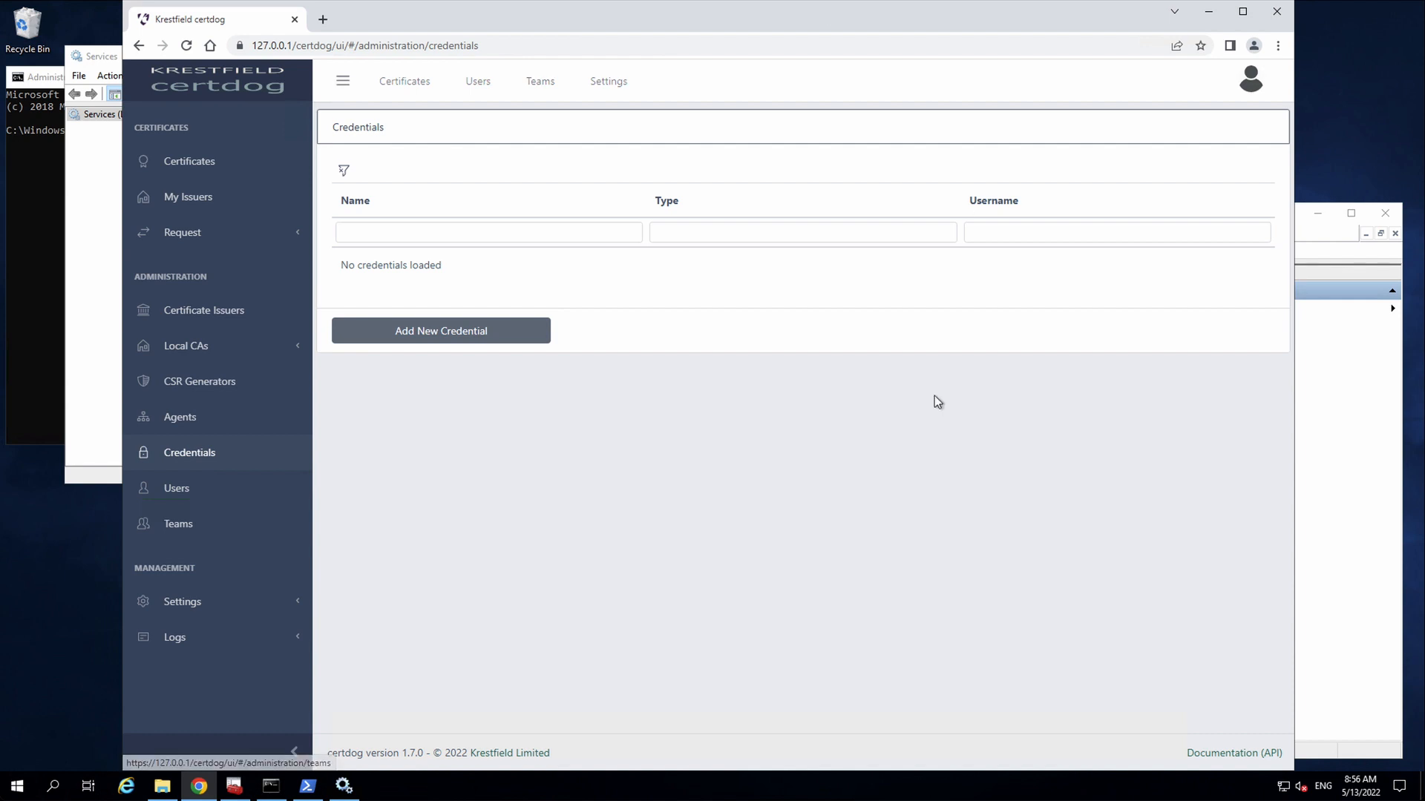
# - Search the certdog documentation for 'permission' and read the Setting Microsoft ADCS Template Permissions article
pyautogui.click(1219, 755)
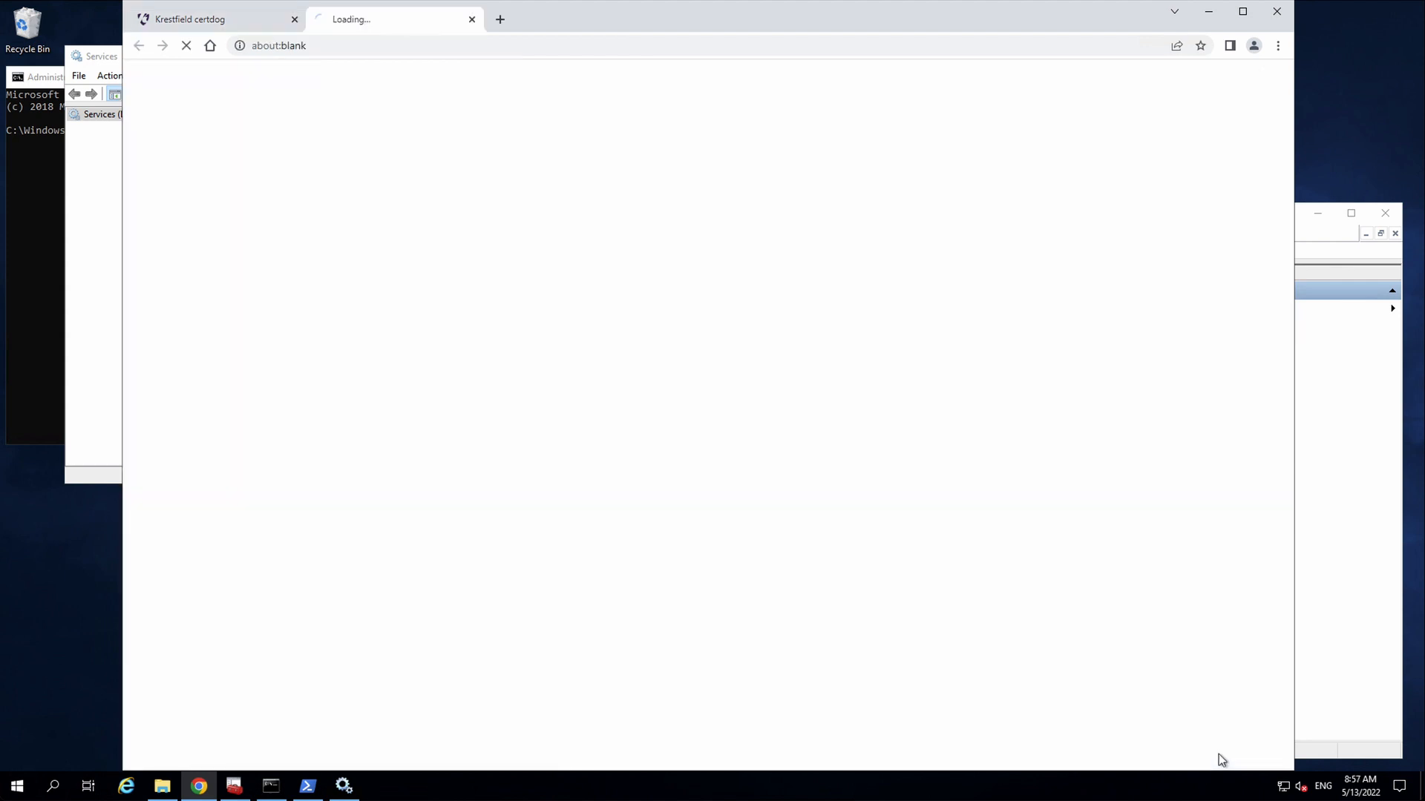
pyautogui.click(470, 83)
pyautogui.write('p')
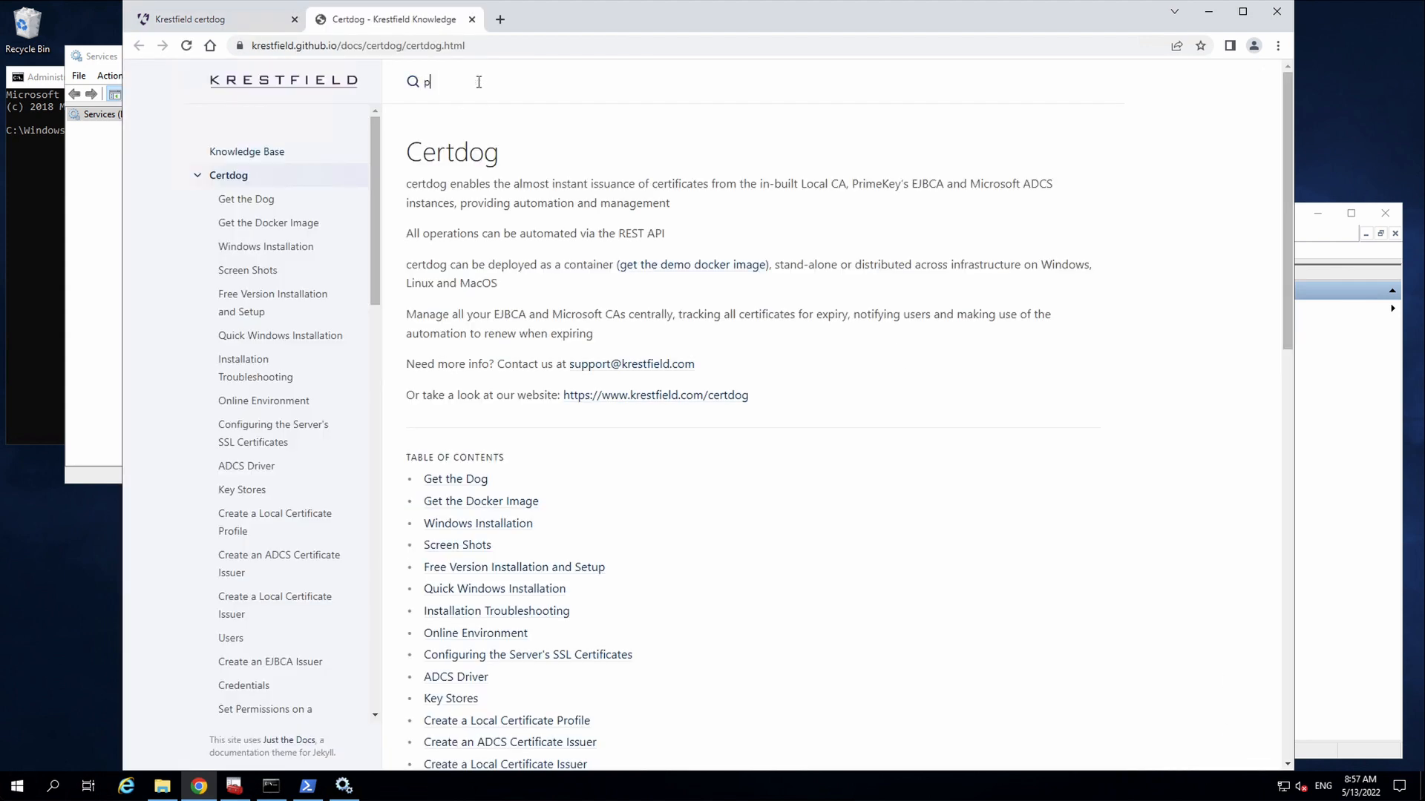
pyautogui.write('ermission')
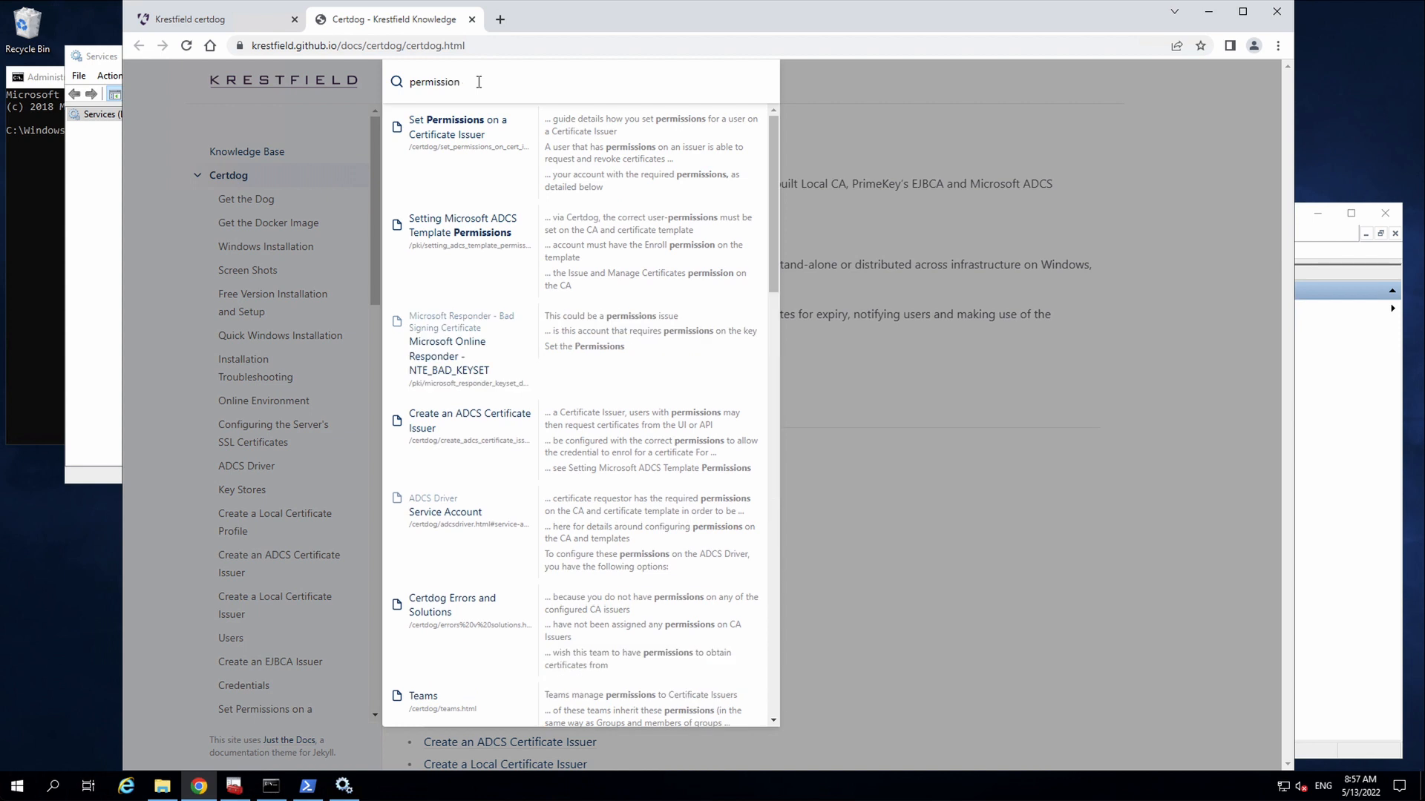
pyautogui.click(479, 236)
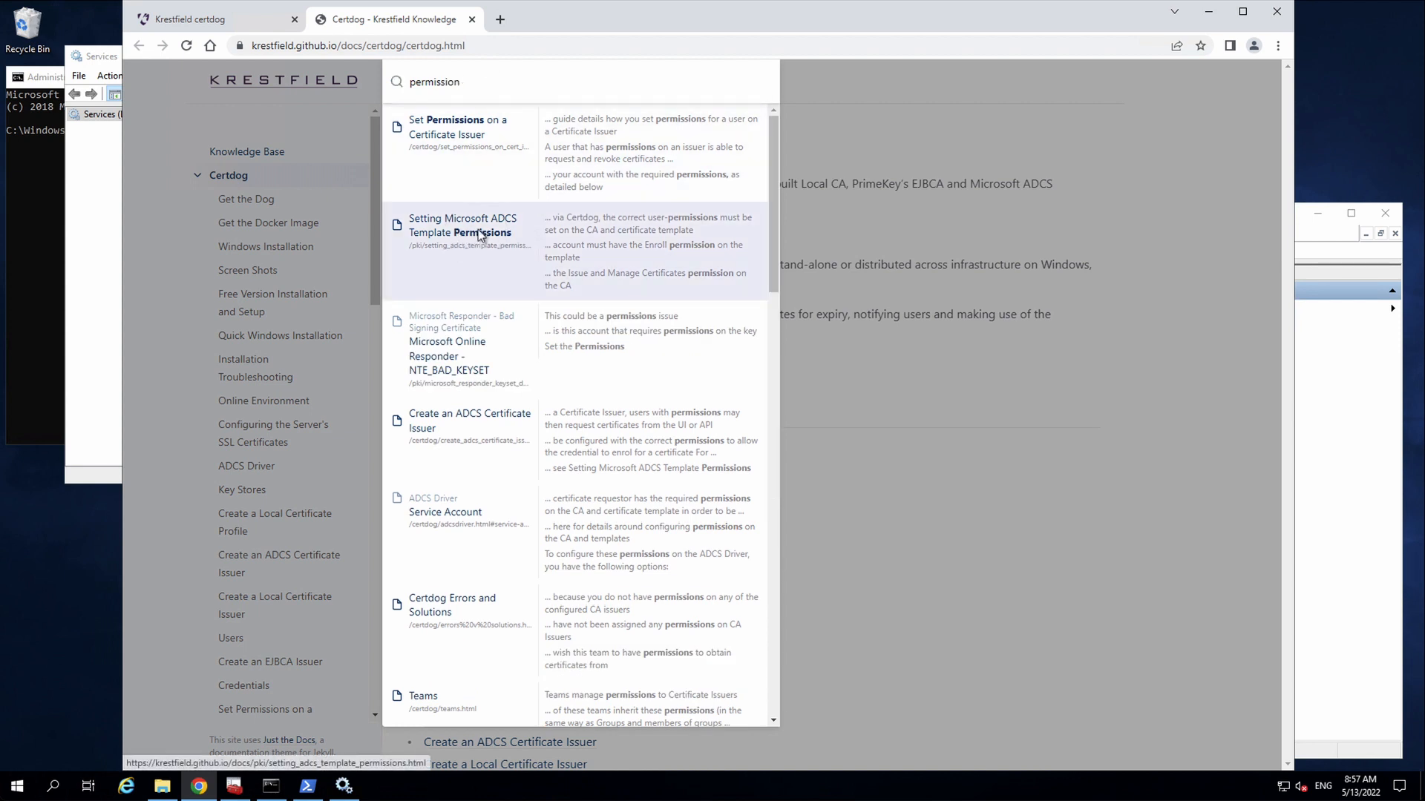
pyautogui.scroll(-7, 906, 398)
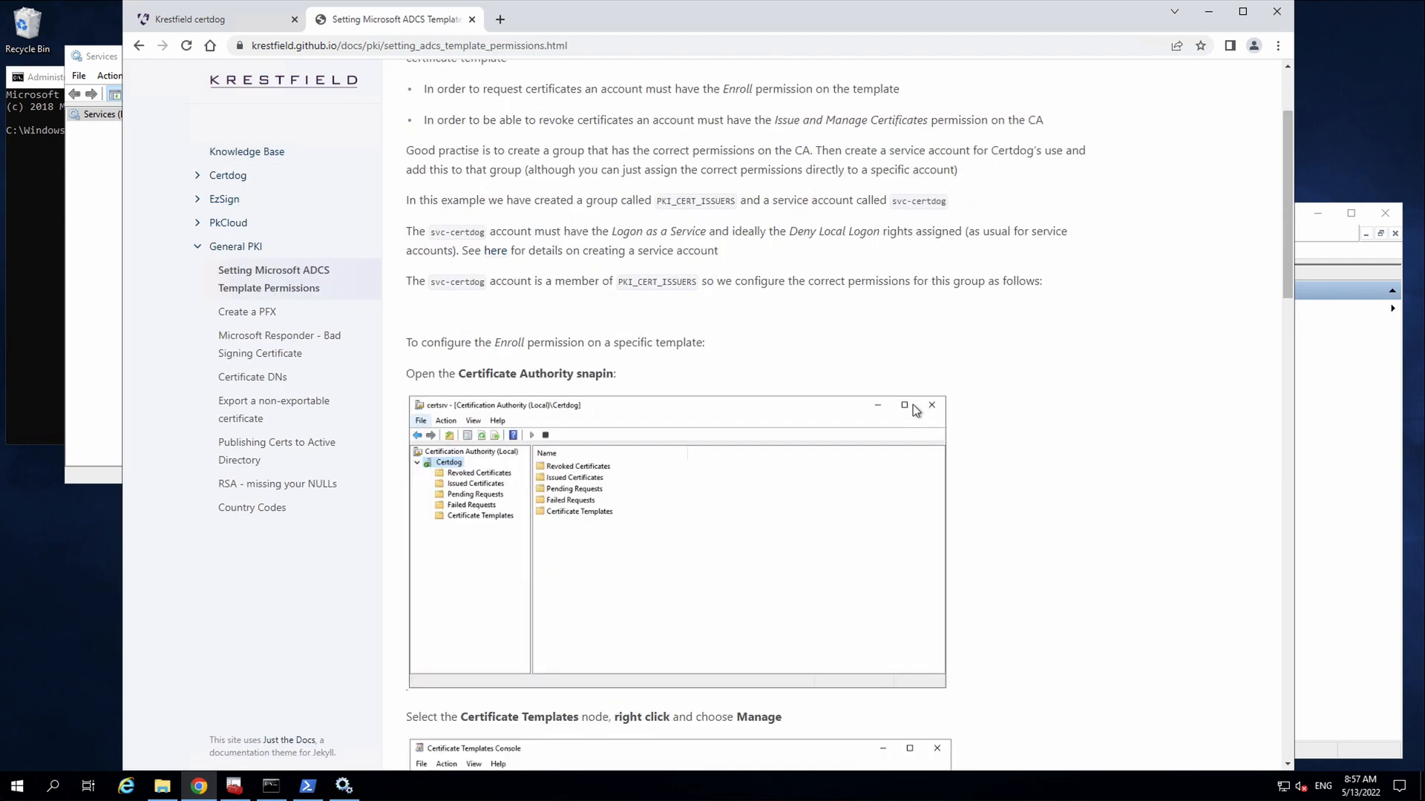
pyautogui.scroll(-12, 970, 436)
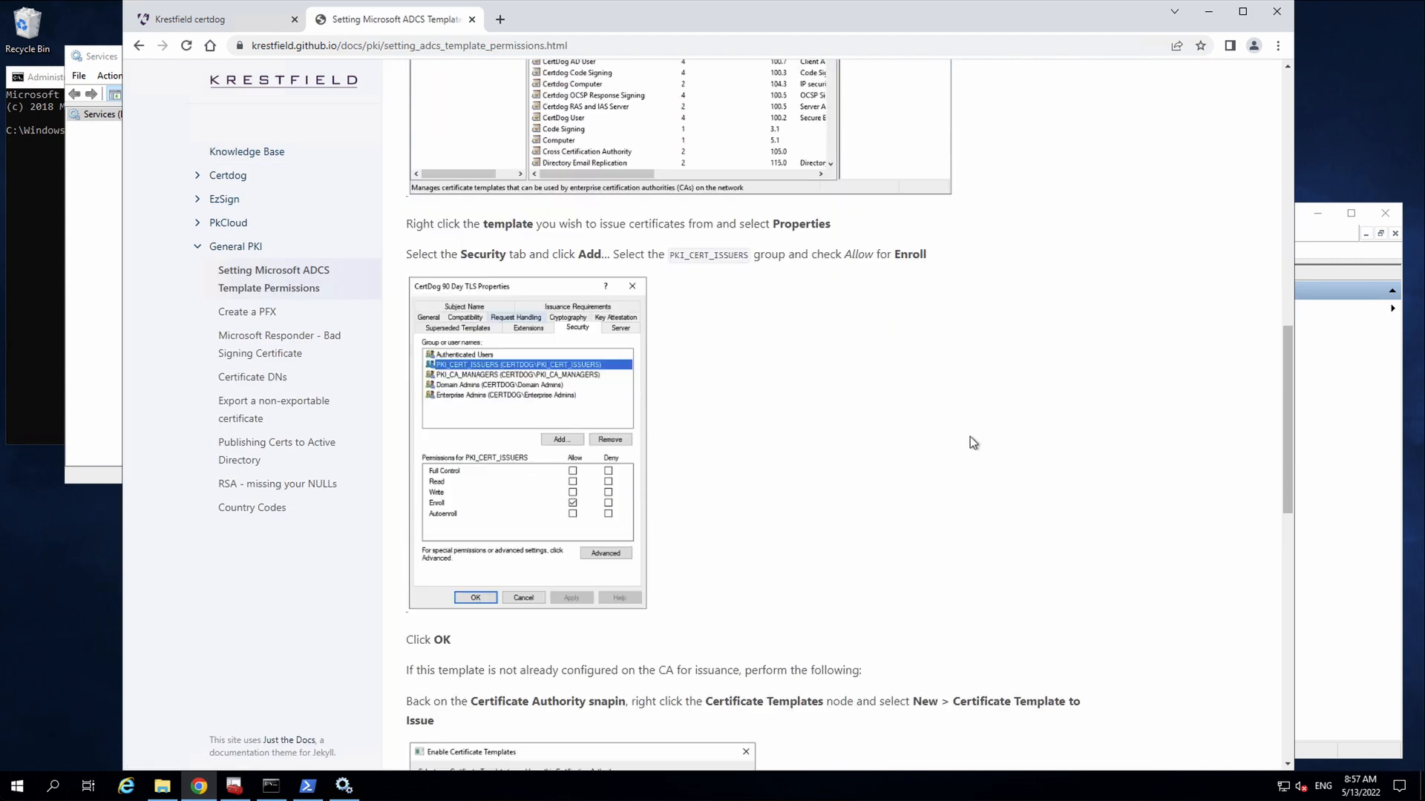
pyautogui.scroll(-5, 969, 438)
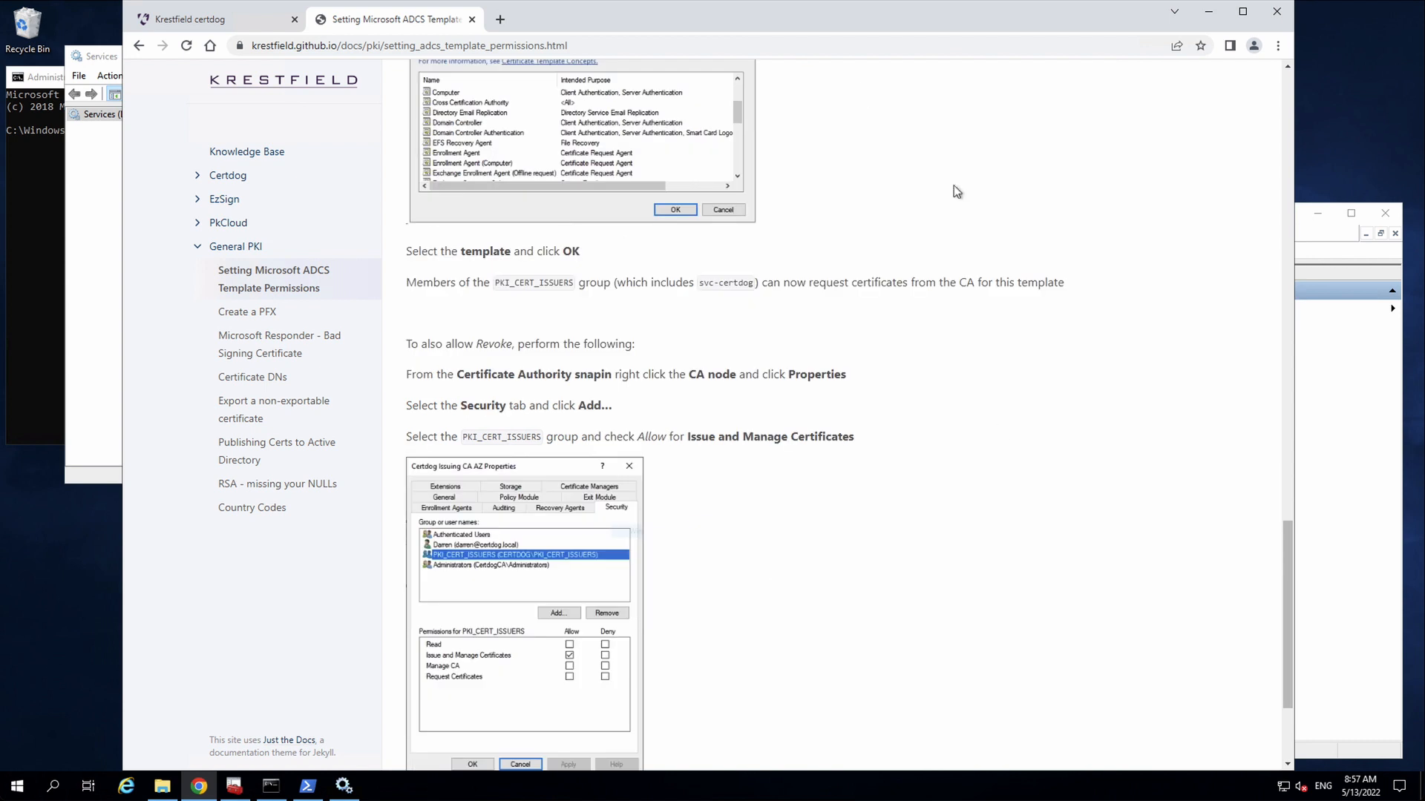
pyautogui.click(213, 30)
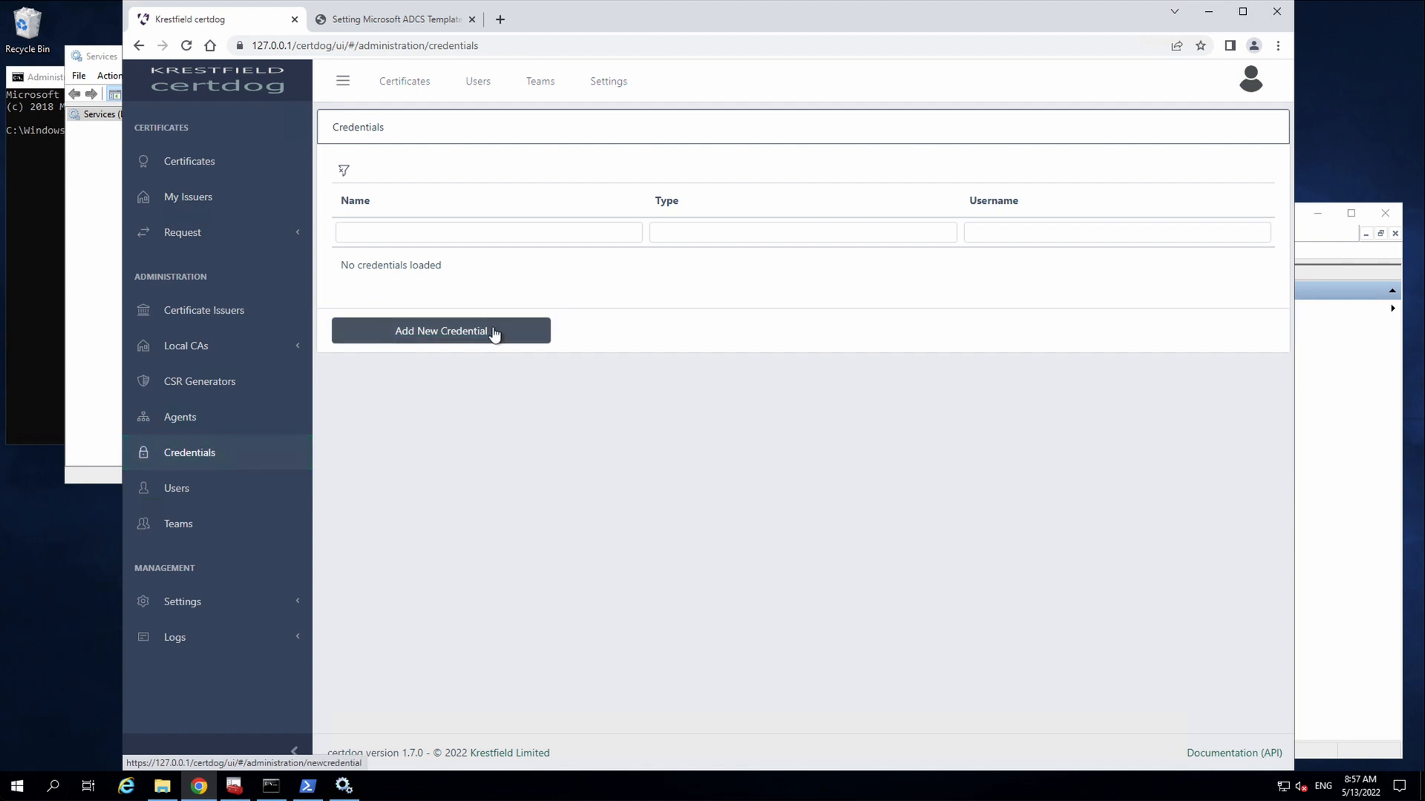
pyautogui.click(94, 52)
pyautogui.rightClick(369, 168)
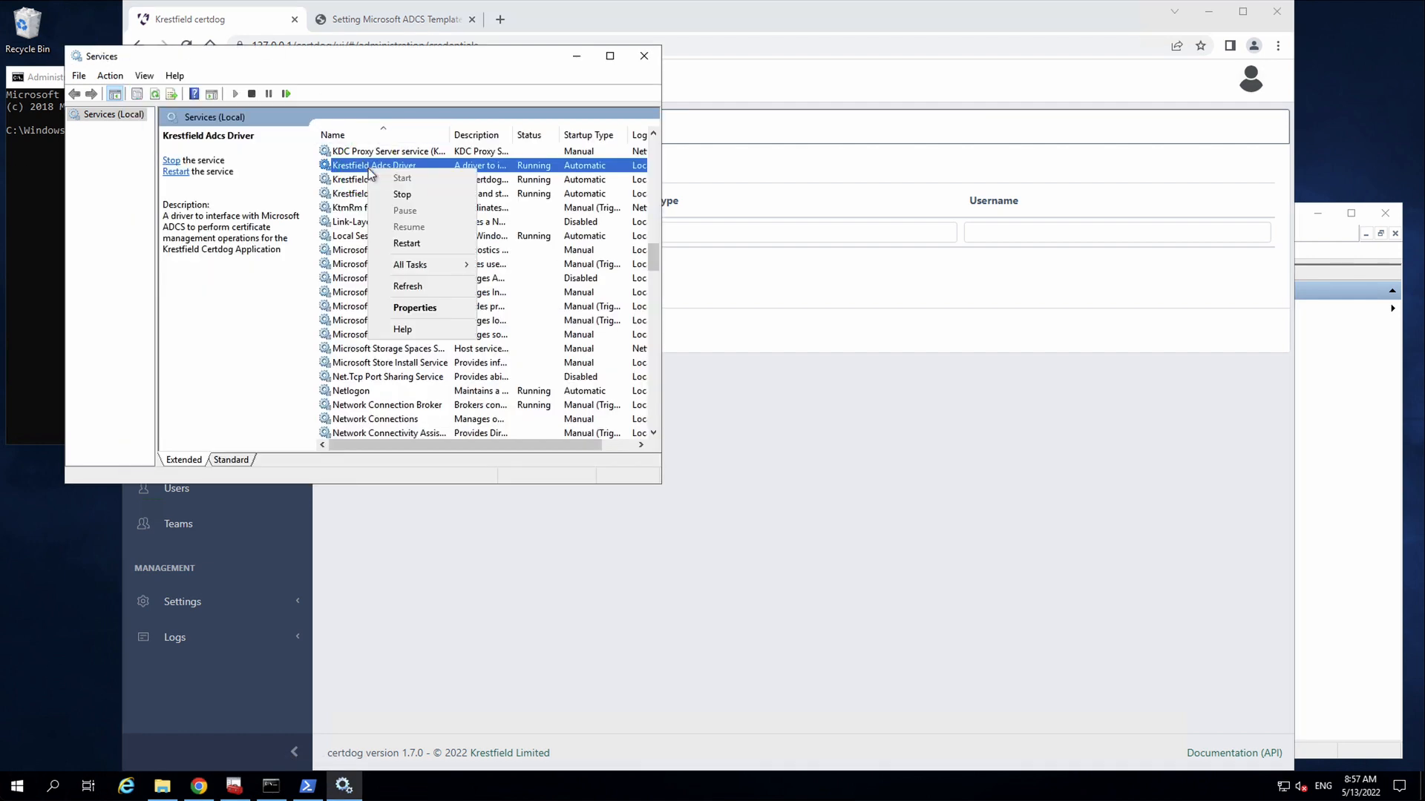
pyautogui.click(410, 308)
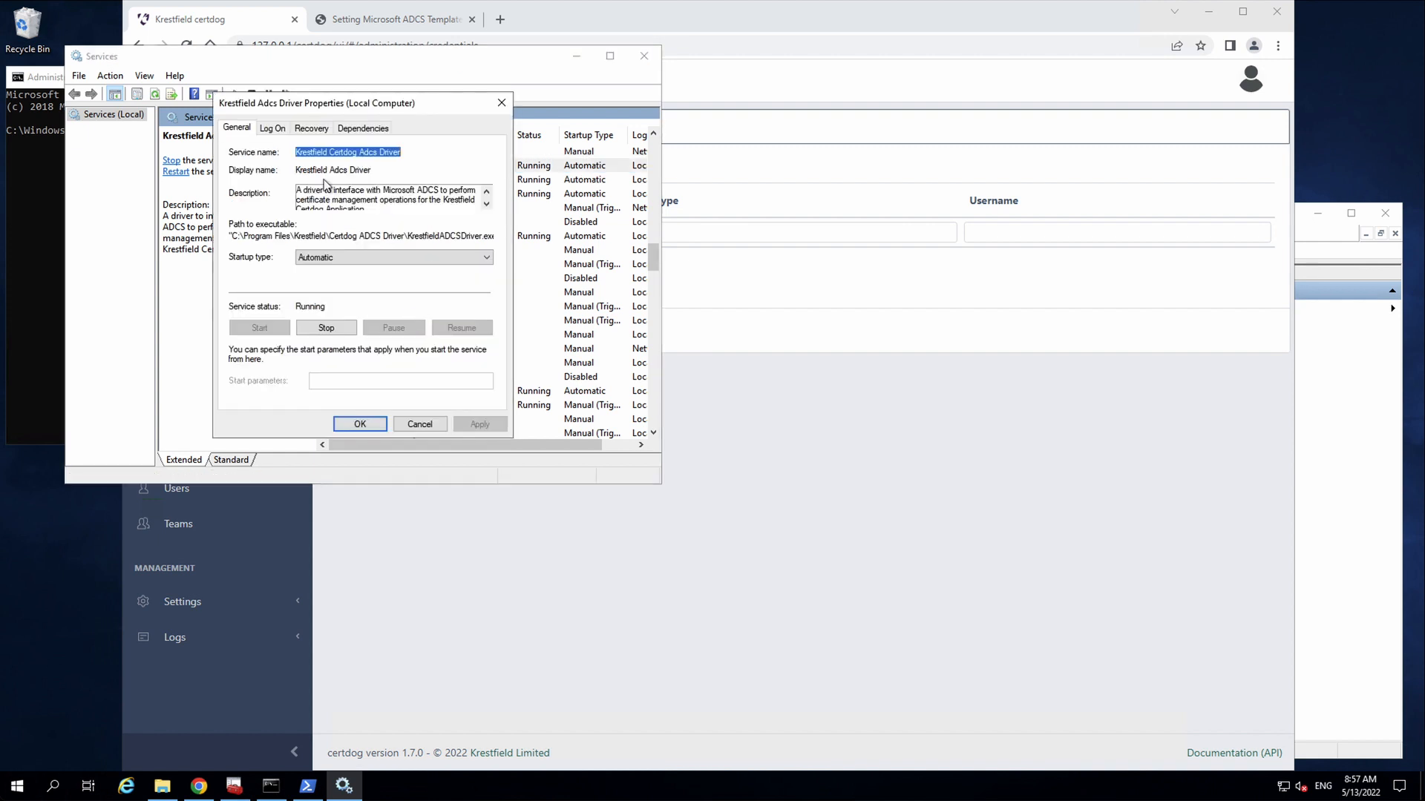
pyautogui.click(273, 130)
pyautogui.click(273, 205)
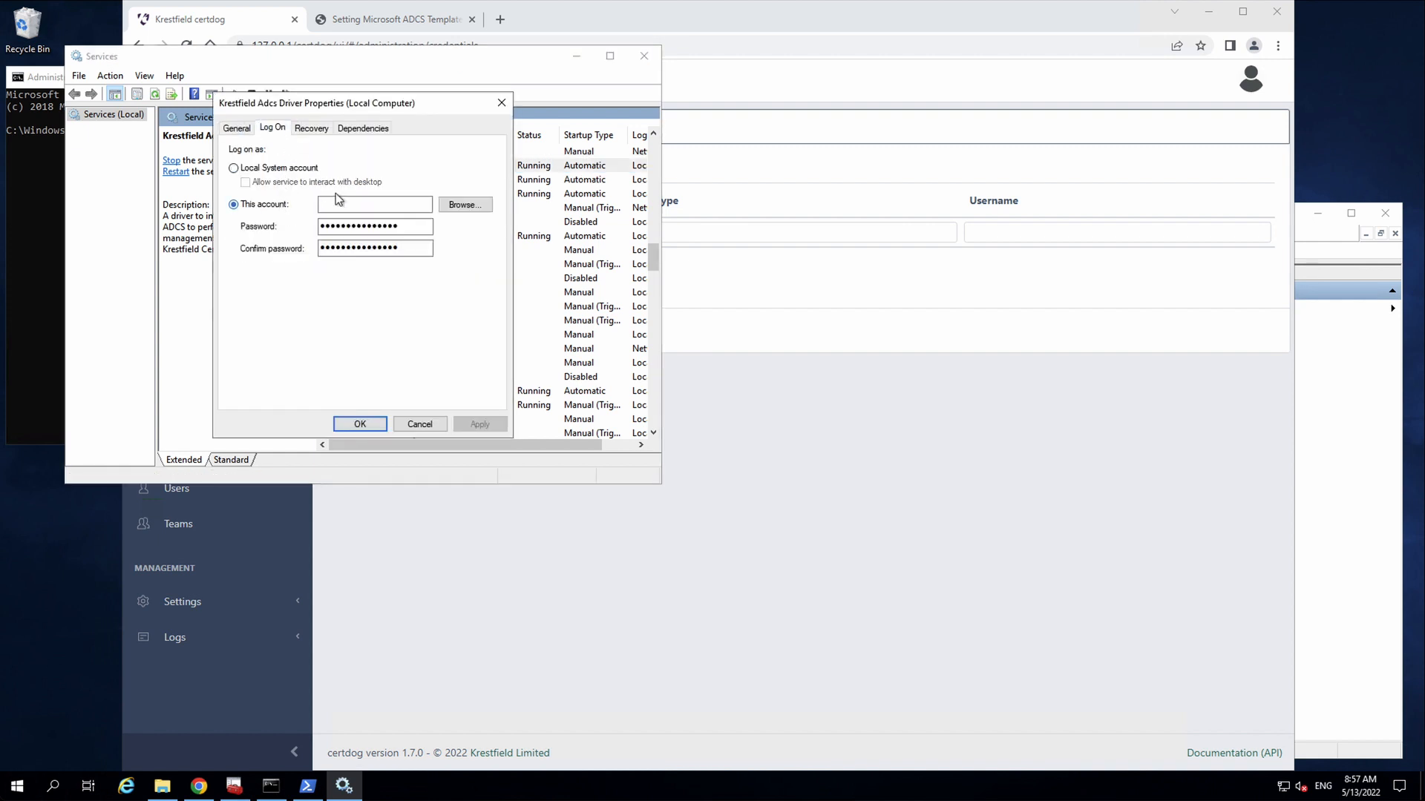
pyautogui.click(461, 206)
pyautogui.click(501, 202)
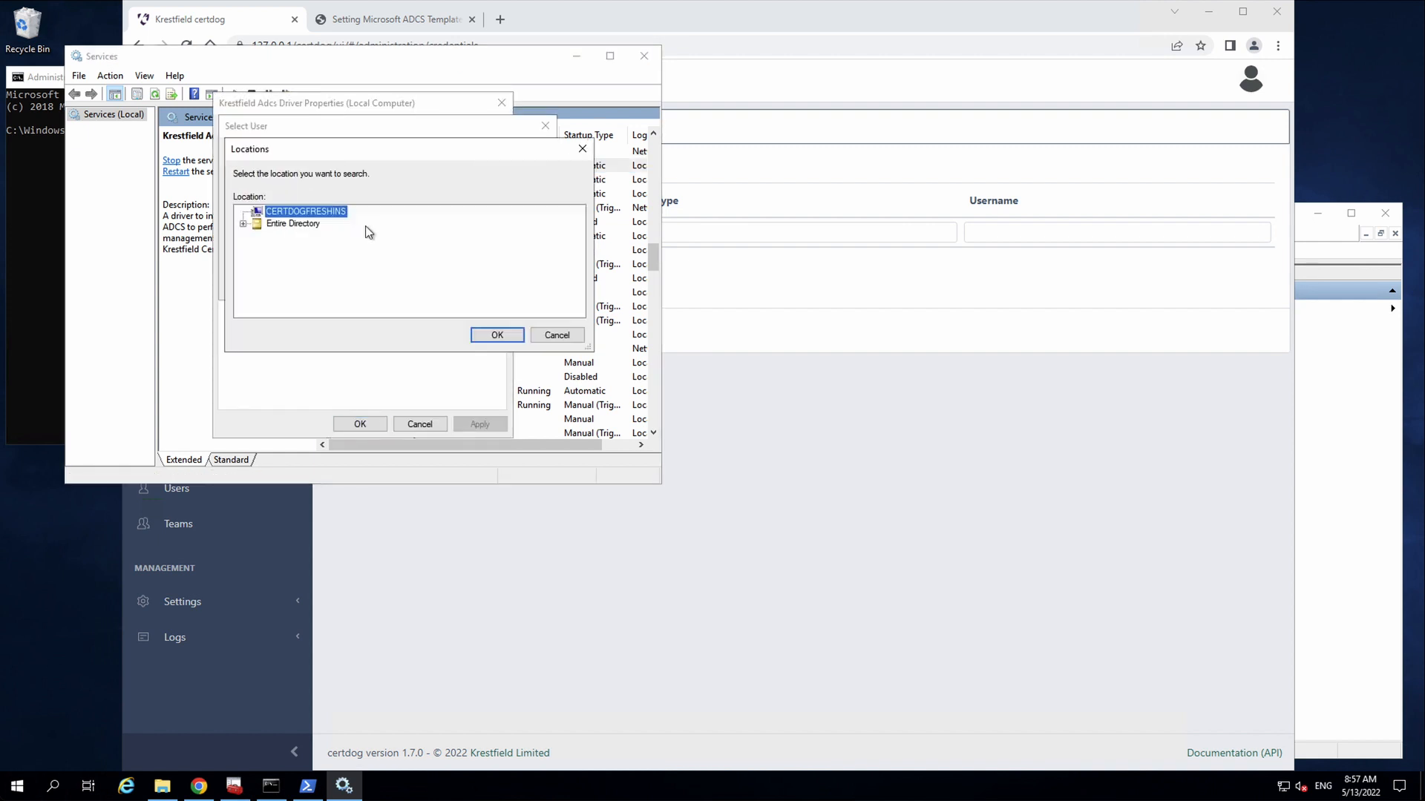
pyautogui.click(260, 224)
pyautogui.click(243, 225)
pyautogui.click(303, 236)
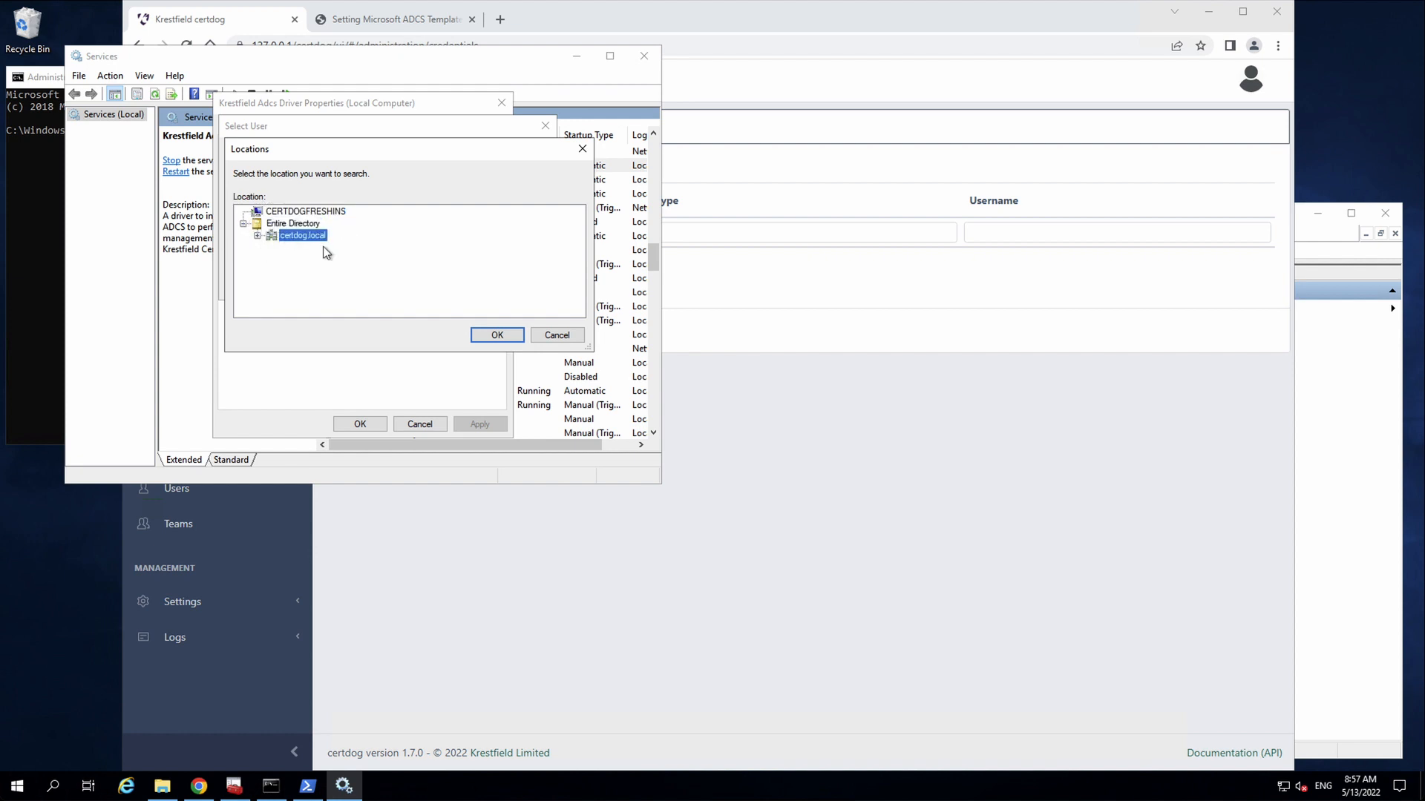
pyautogui.click(491, 334)
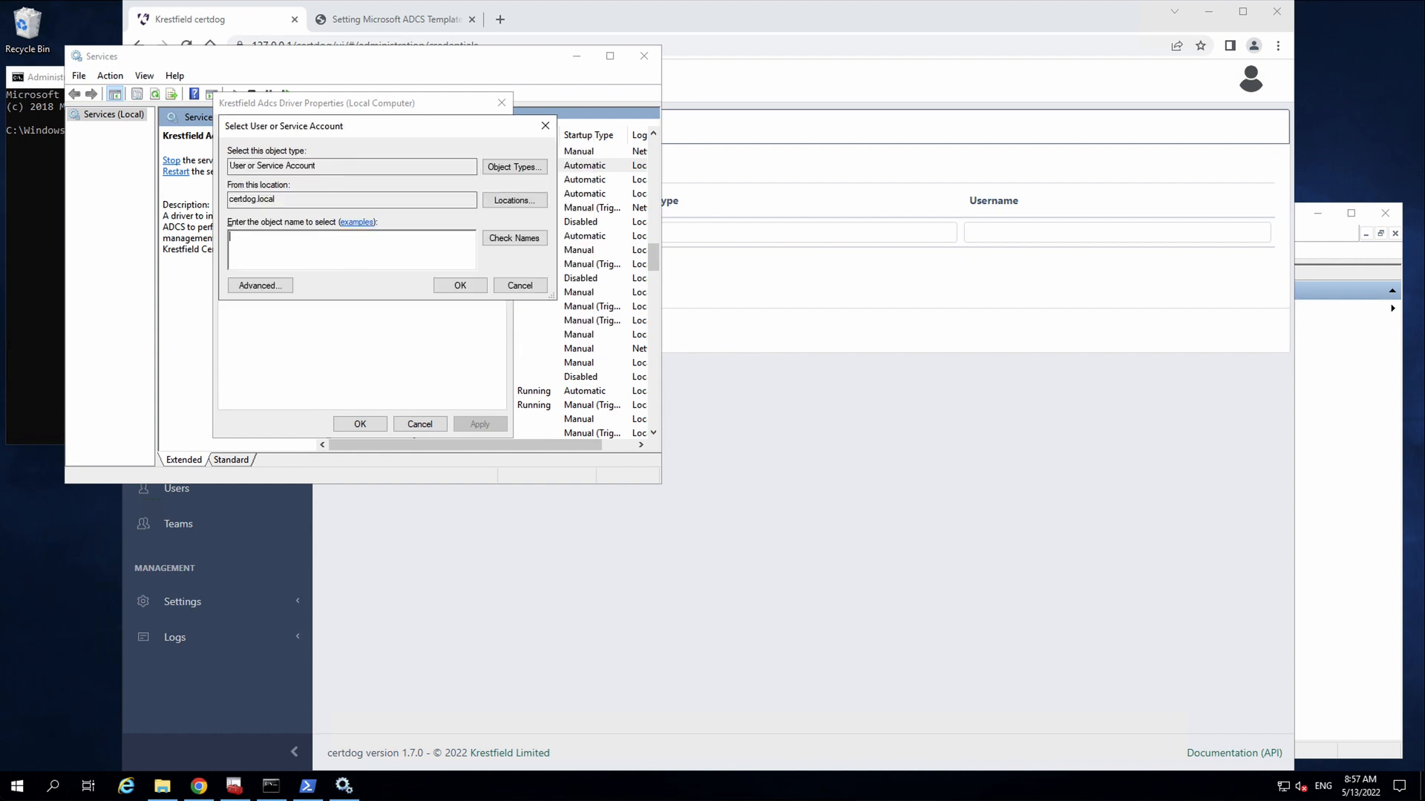
pyautogui.click(516, 238)
pyautogui.click(476, 286)
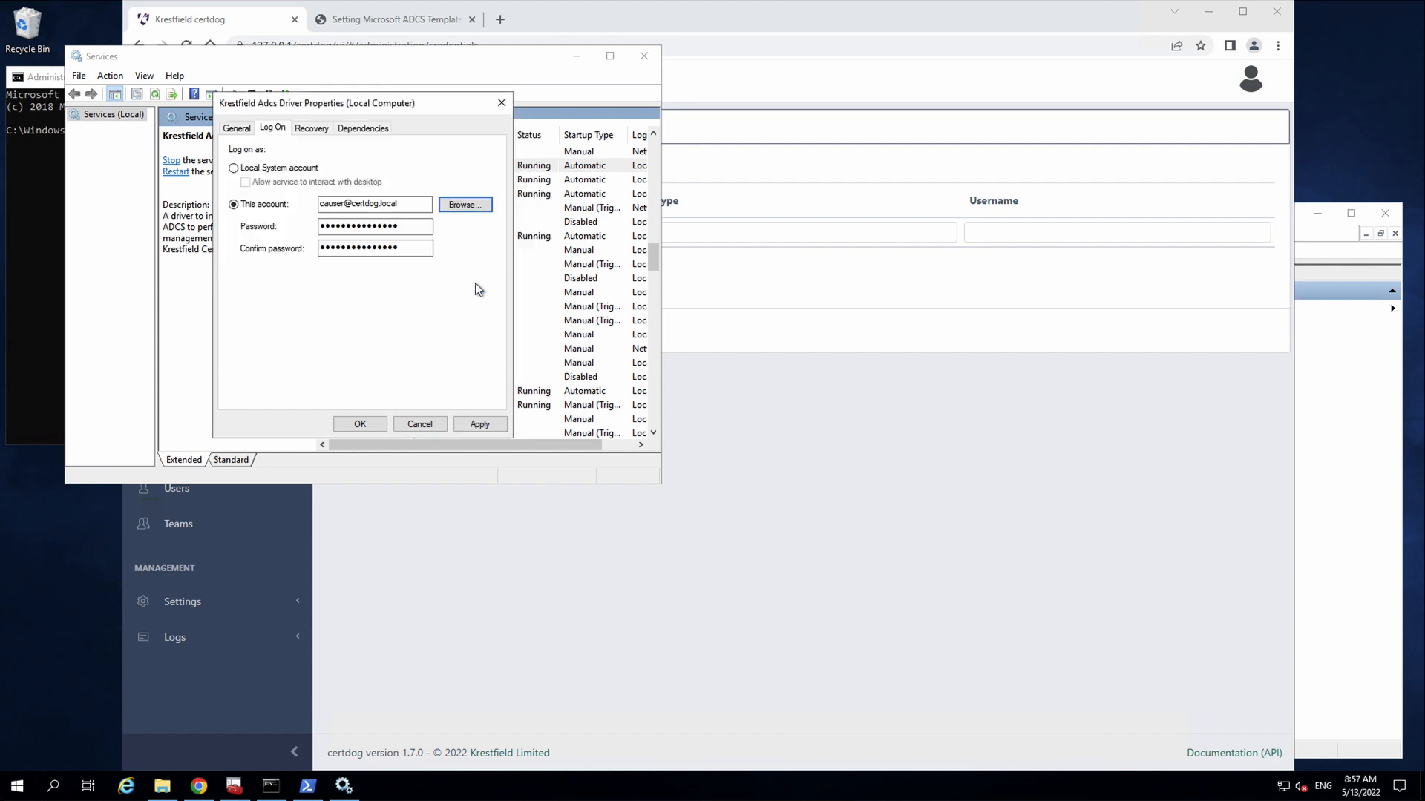
pyautogui.click(420, 425)
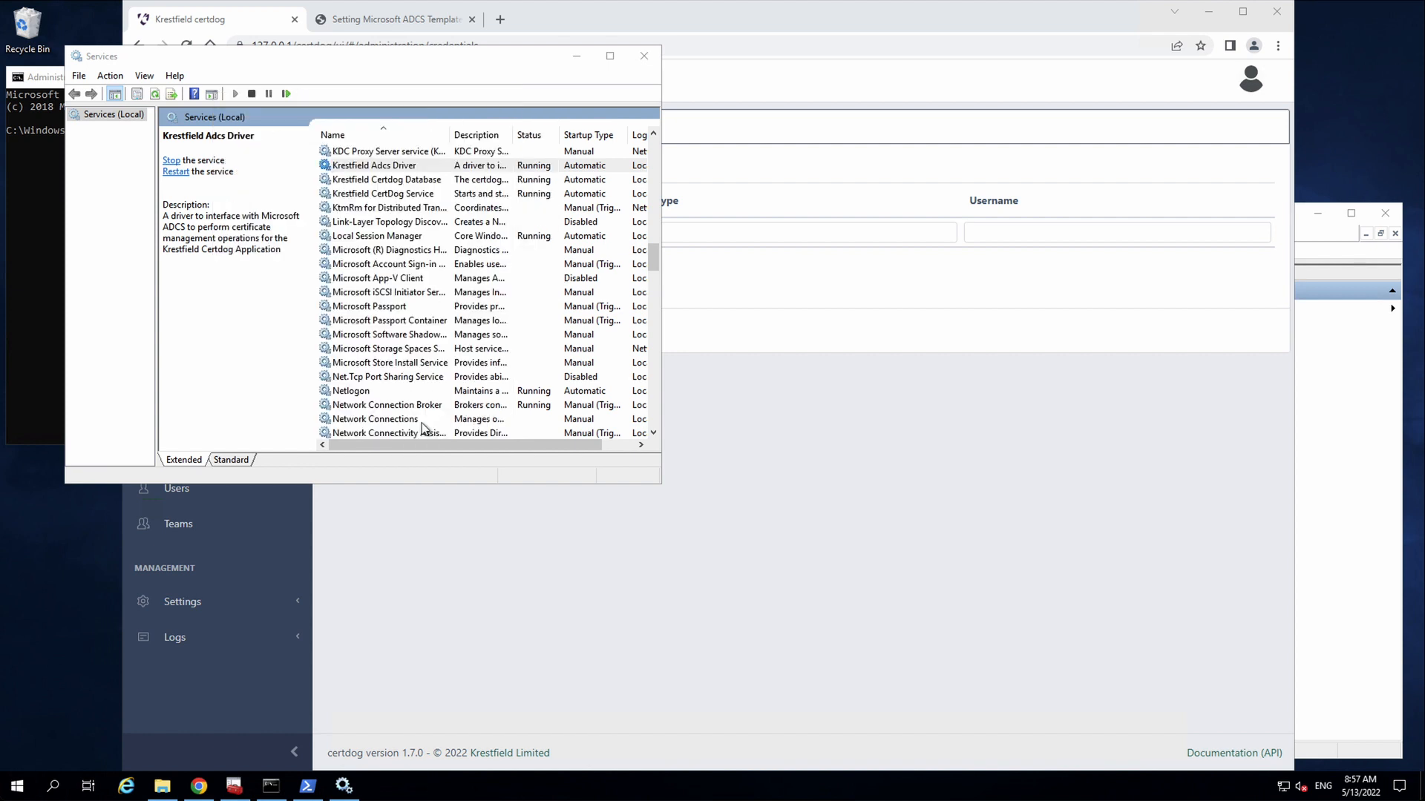
pyautogui.click(745, 28)
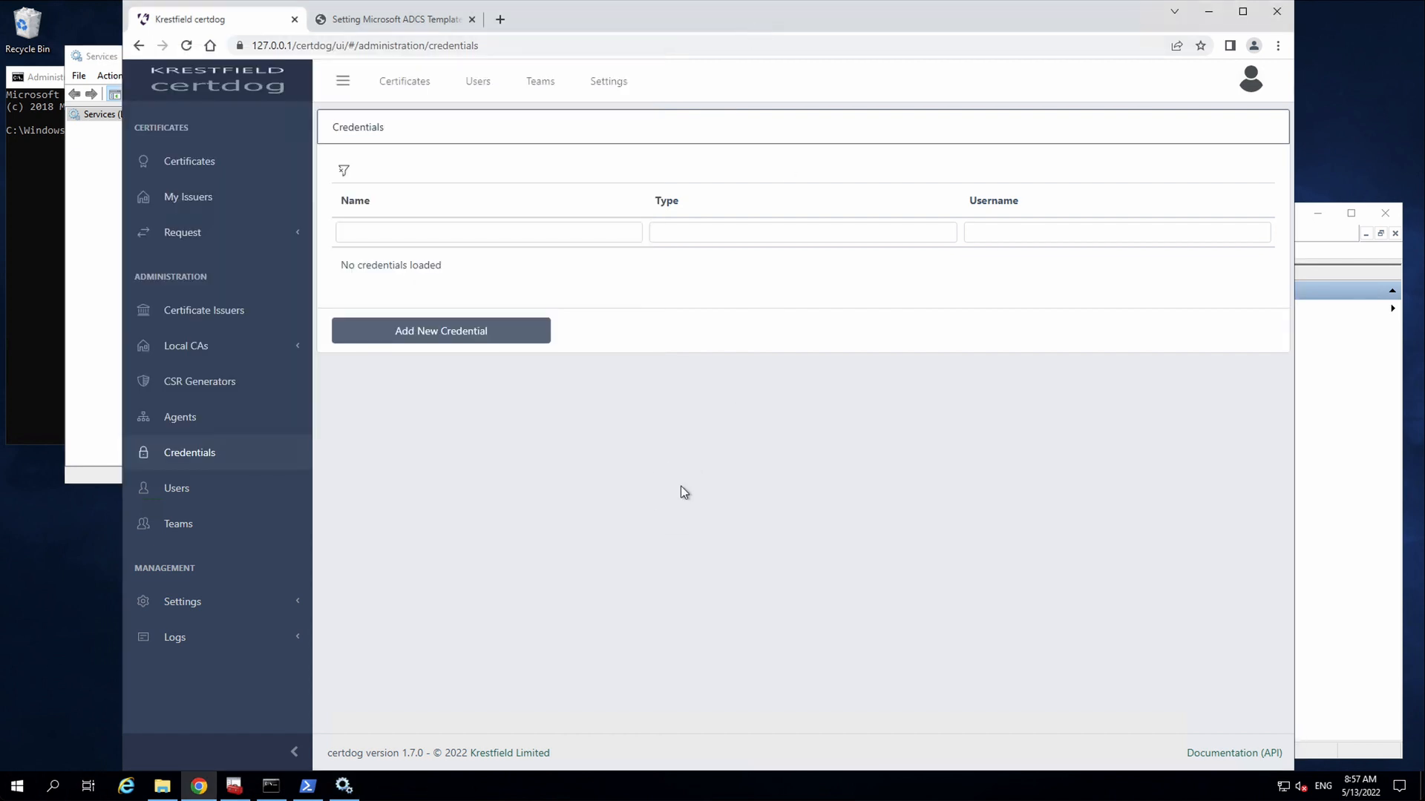
# - Start a new credential named CA User and enter the CA account's domain username
pyautogui.click(423, 331)
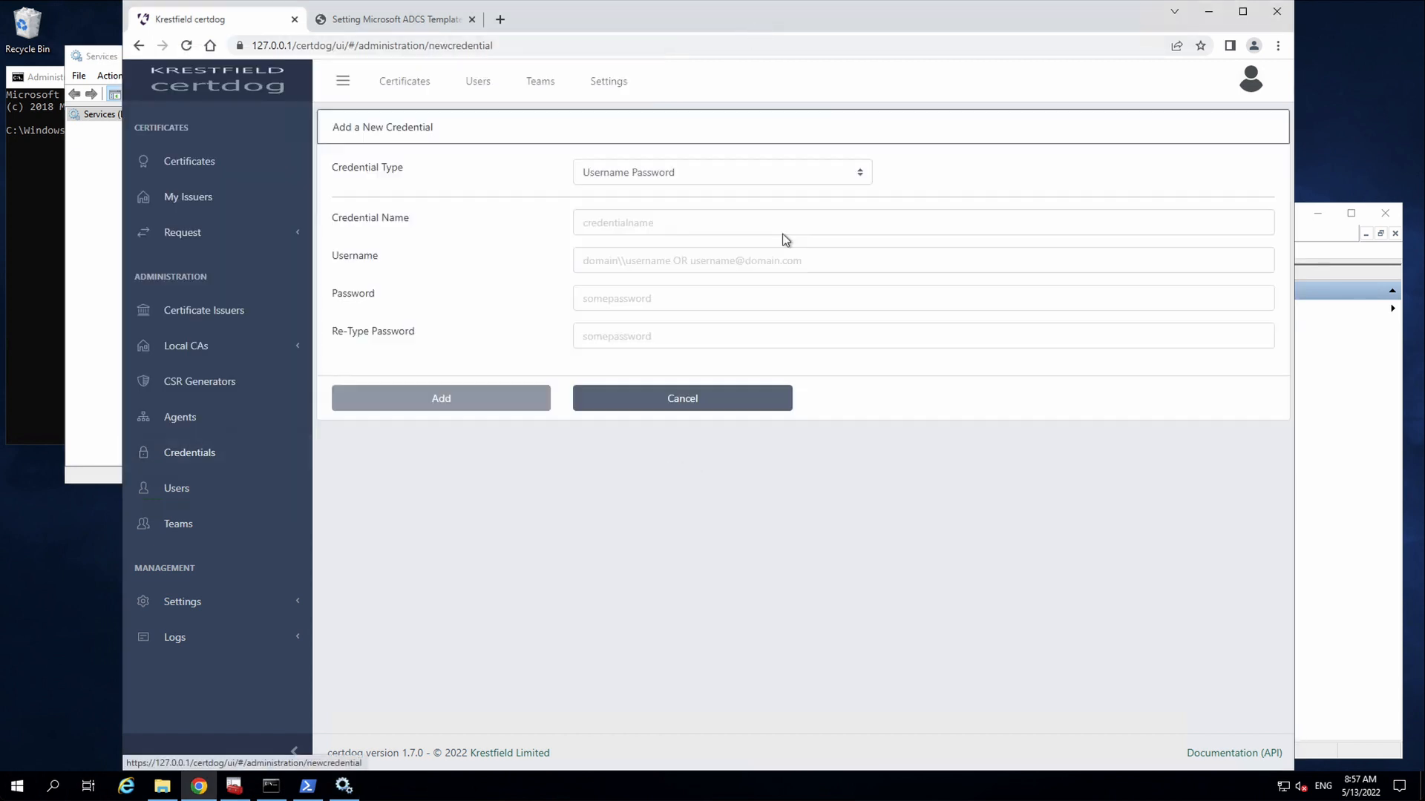
pyautogui.click(192, 460)
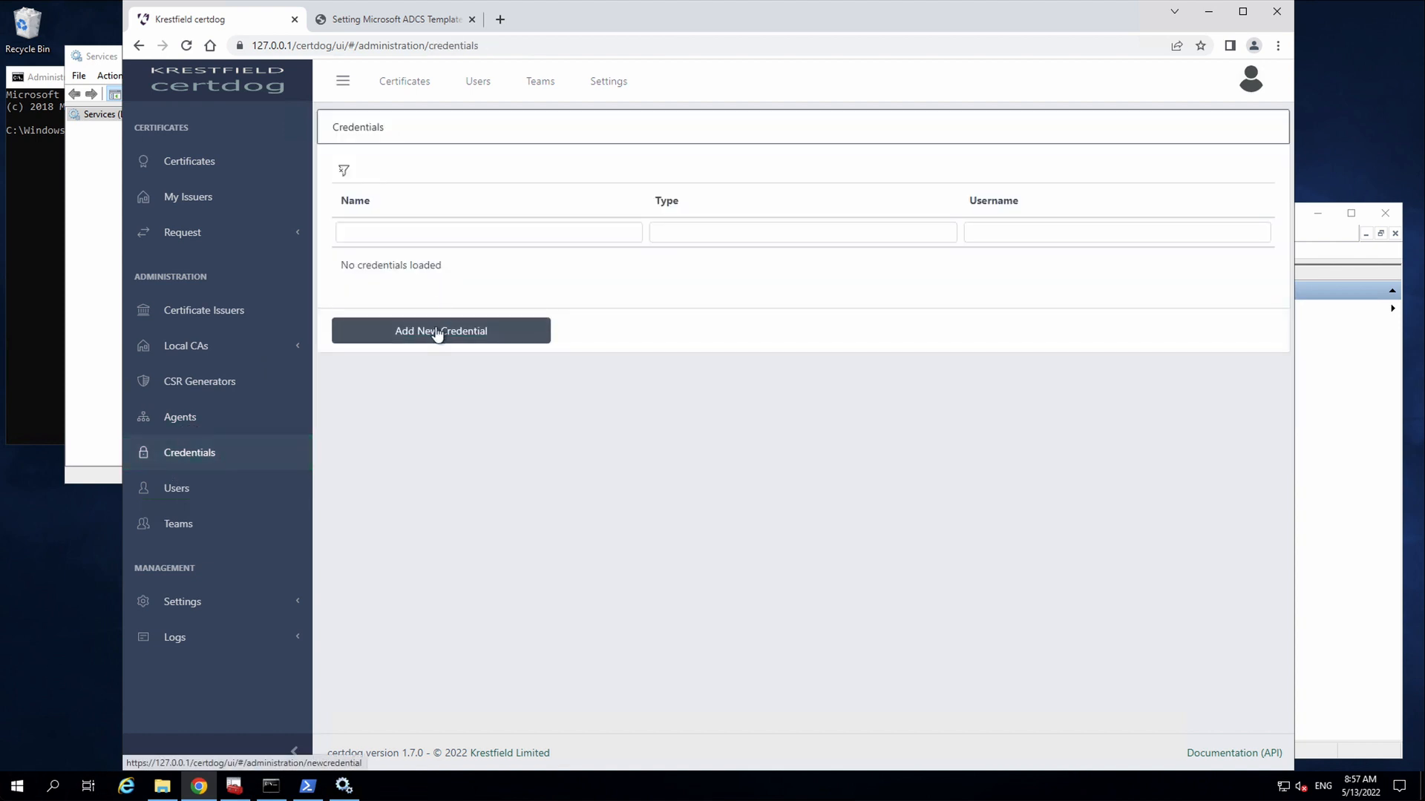
pyautogui.click(435, 329)
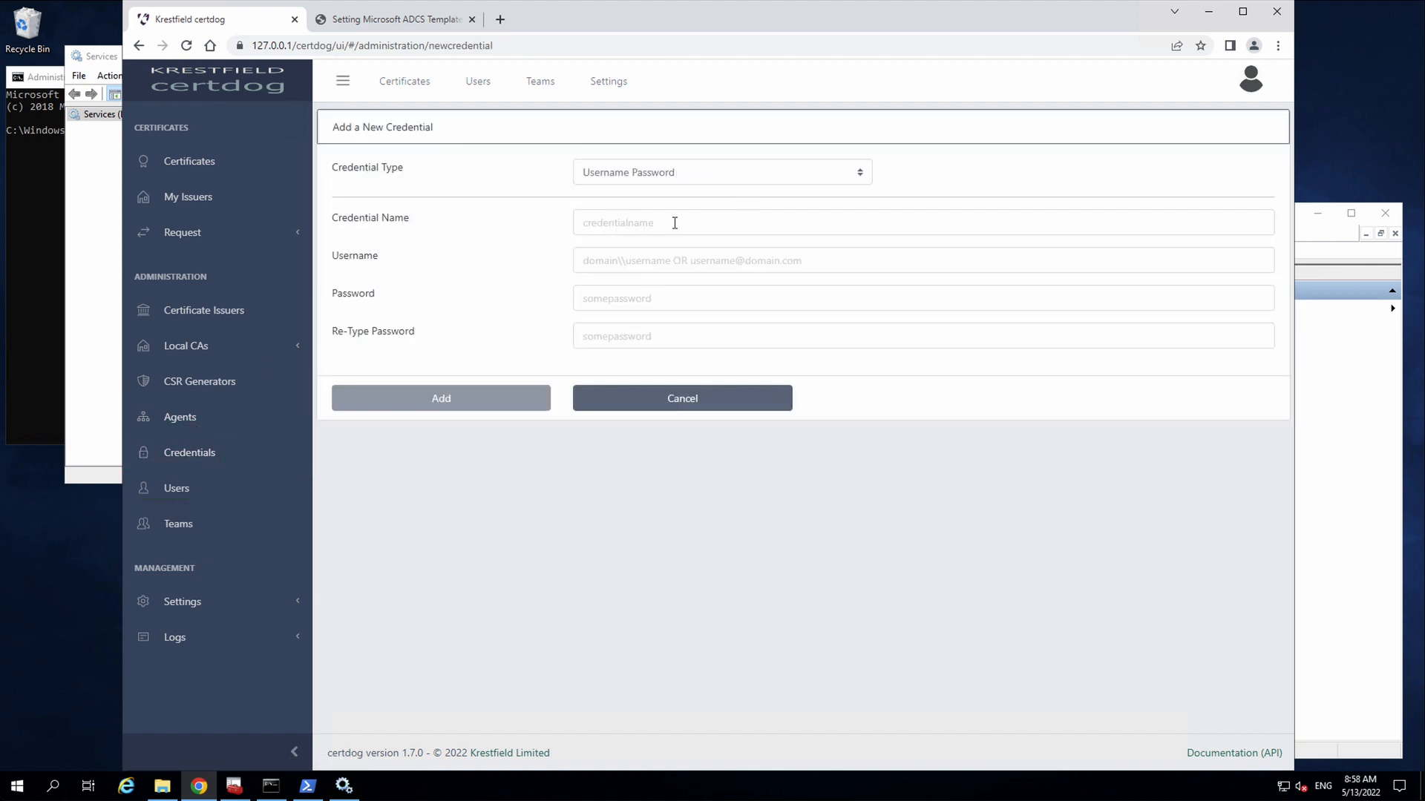
pyautogui.click(698, 226)
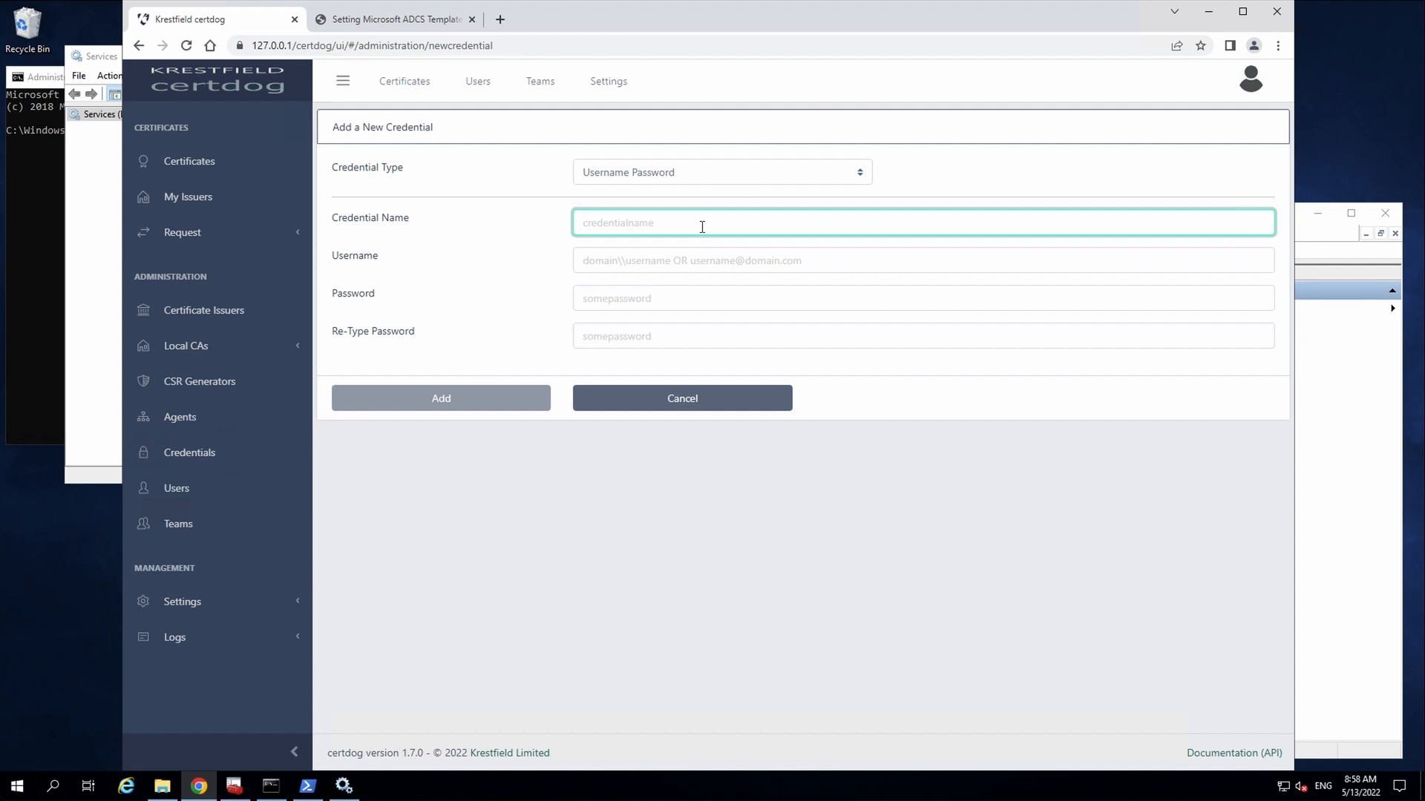
pyautogui.write('CA User')
pyautogui.click(754, 264)
pyautogui.write('causer')
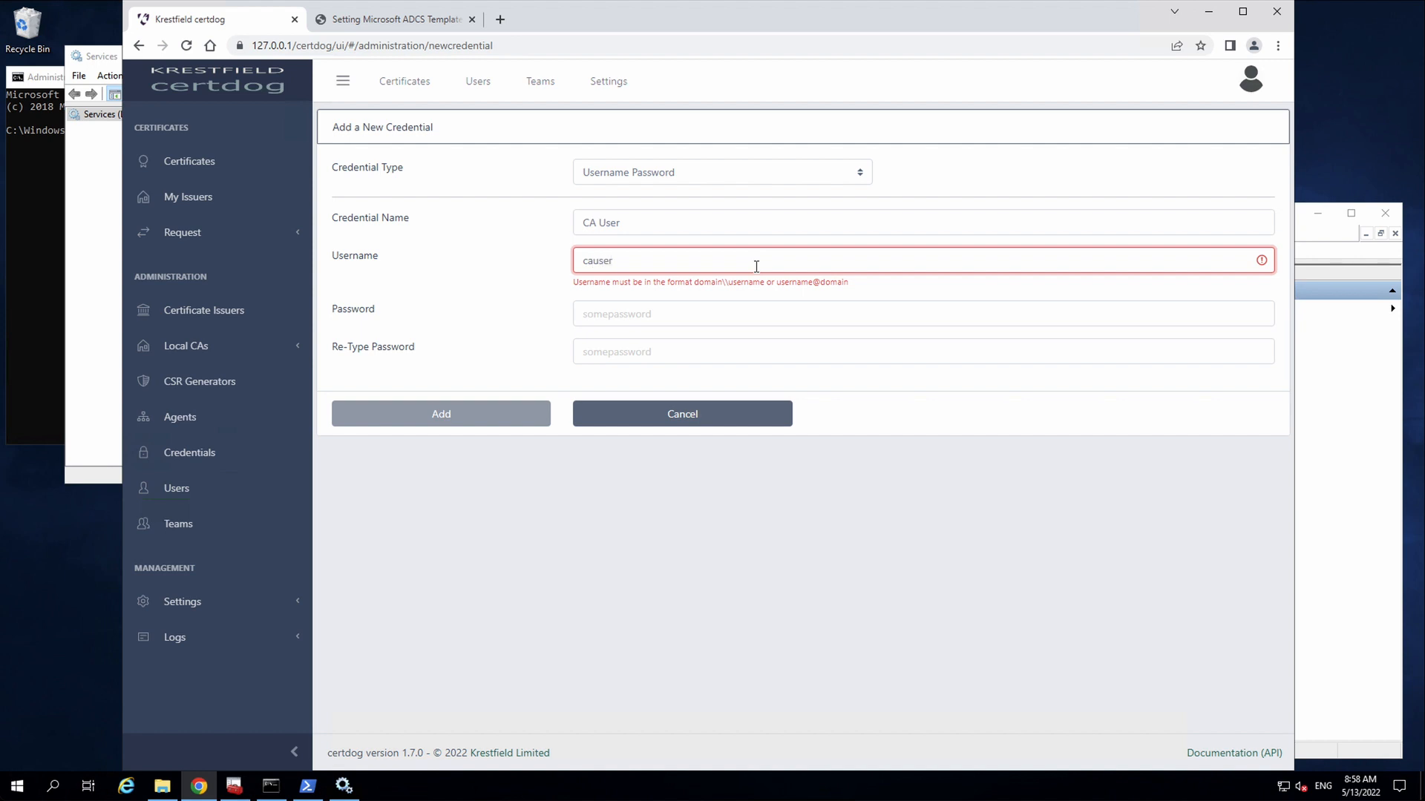
pyautogui.write('@certdog')
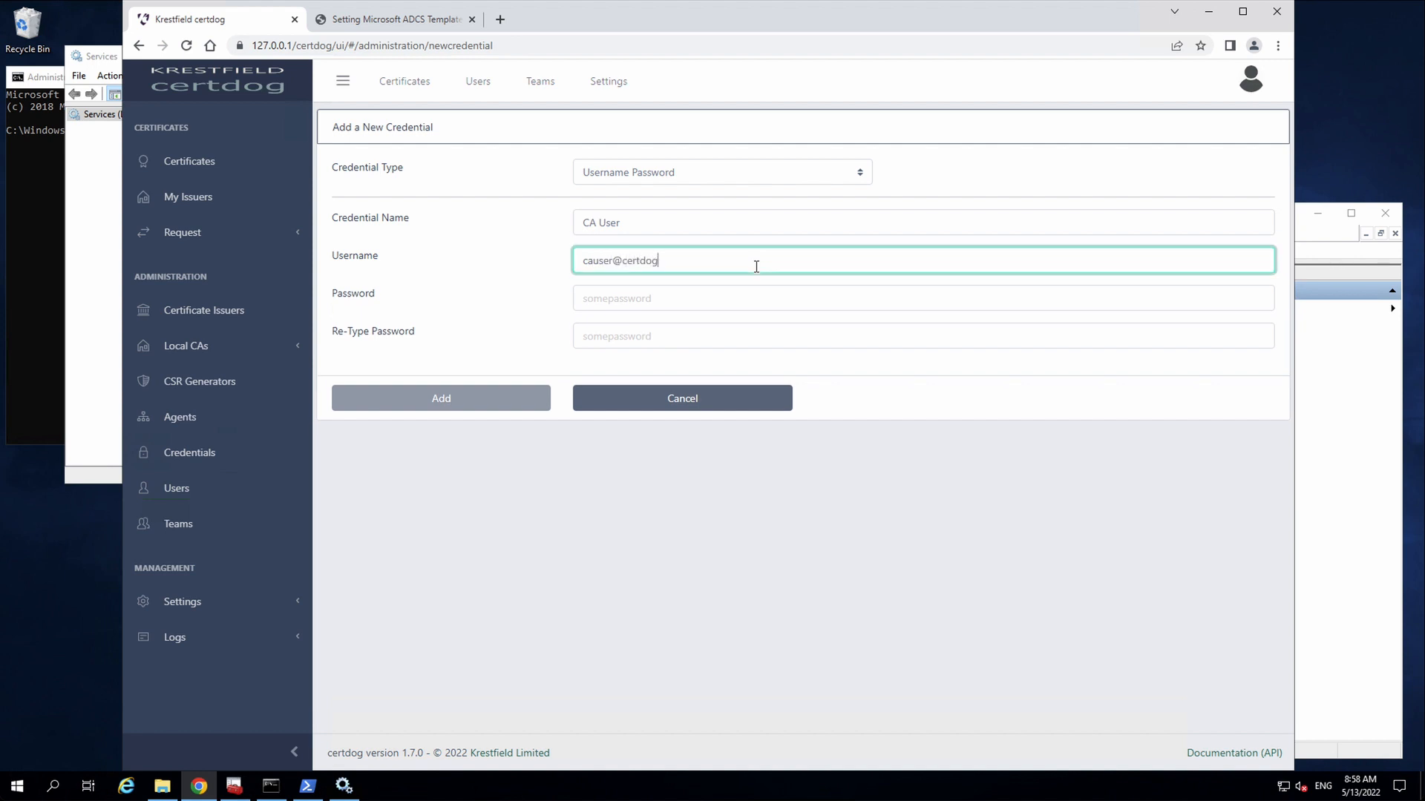
pyautogui.write('.local')
# - Enter and confirm the account password, then save the CA User credential
pyautogui.click(660, 298)
pyautogui.write('pas')
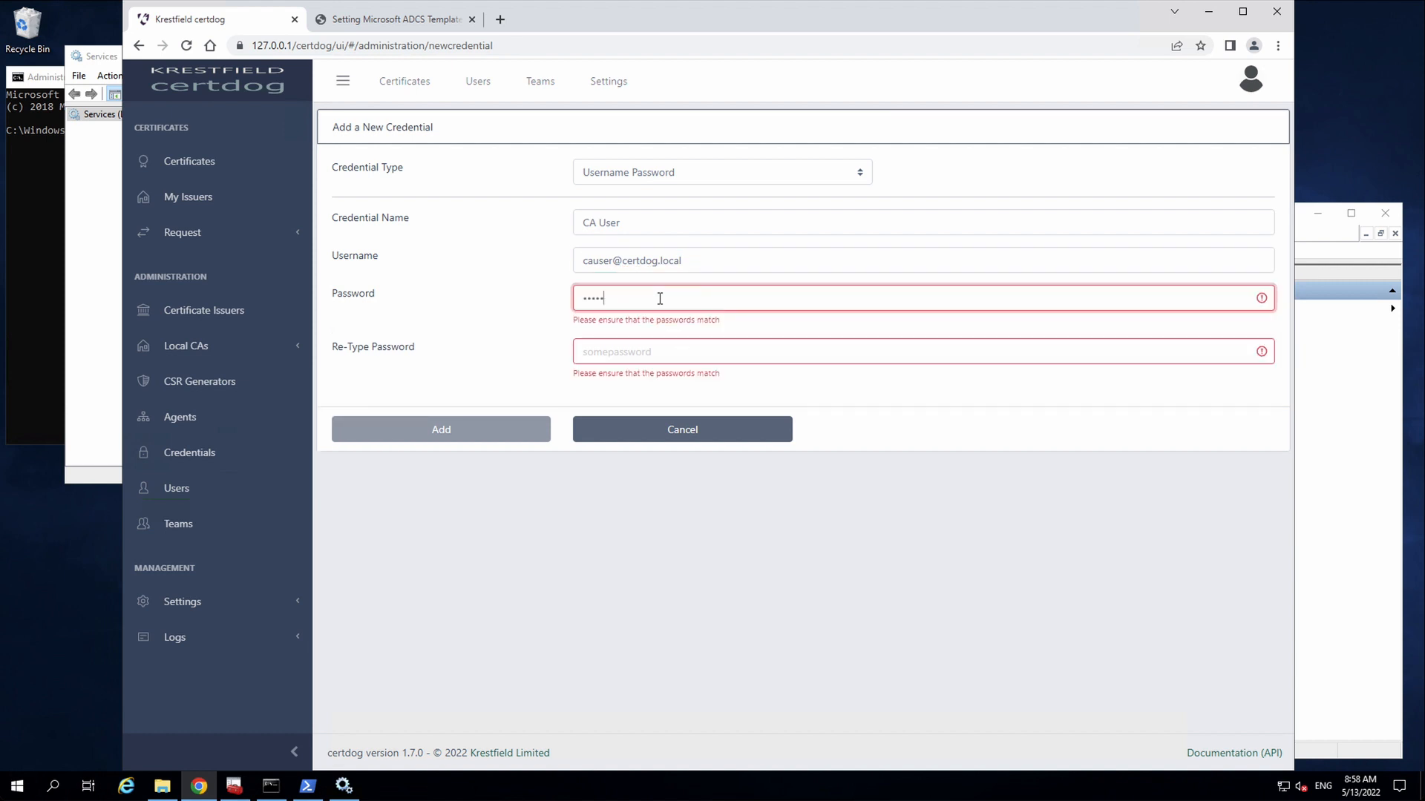
pyautogui.write('1')
pyautogui.press('Tab')
pyautogui.write('p')
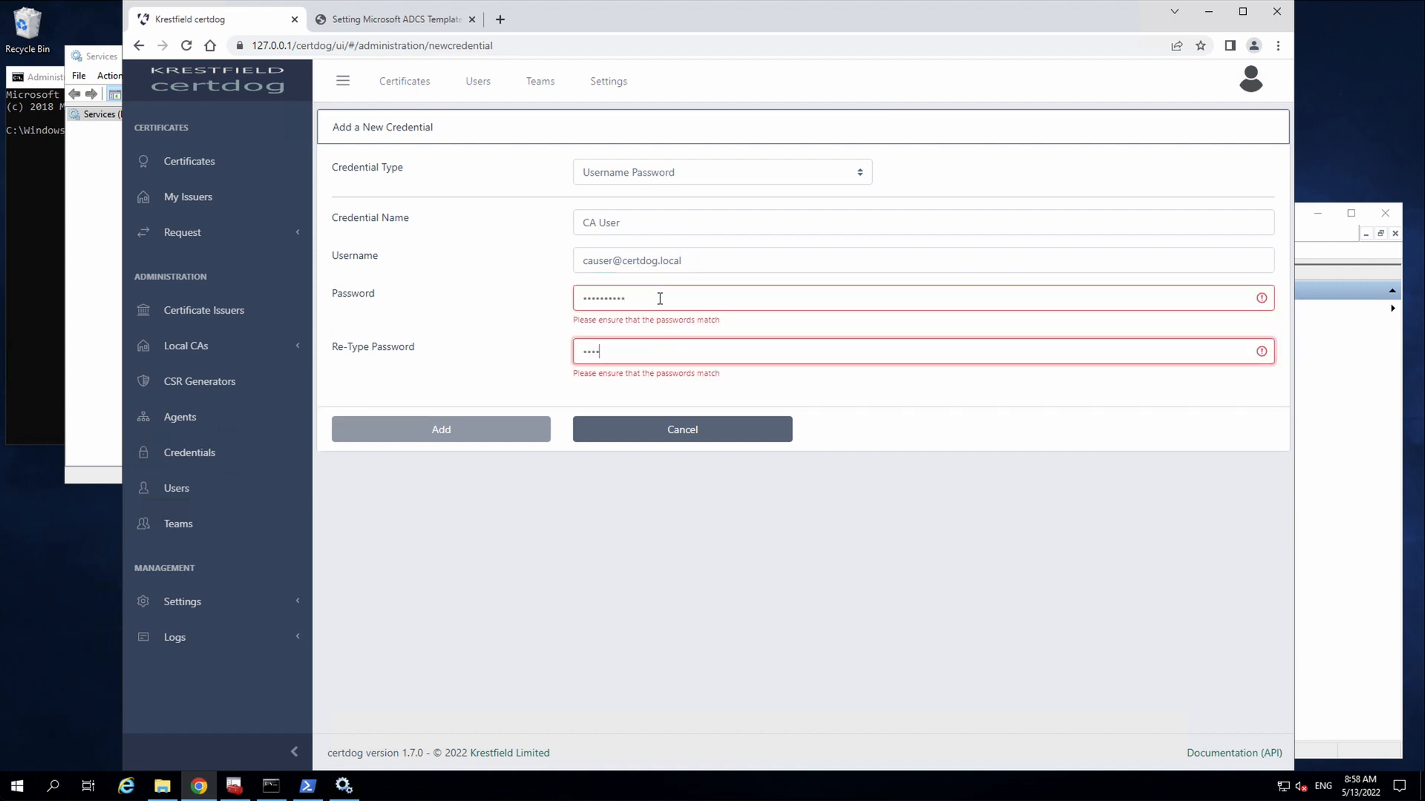
pyautogui.write('•••••••••')
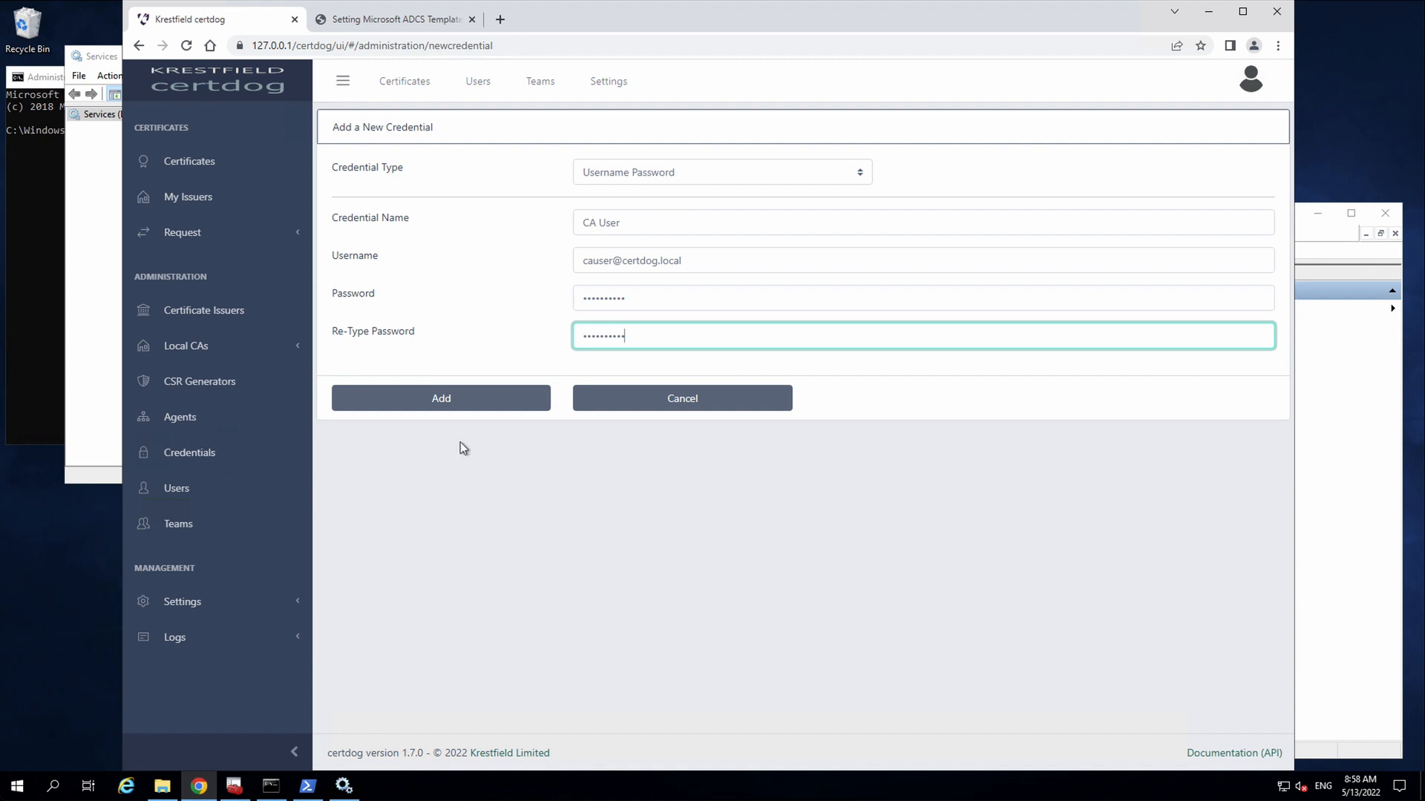
pyautogui.click(428, 403)
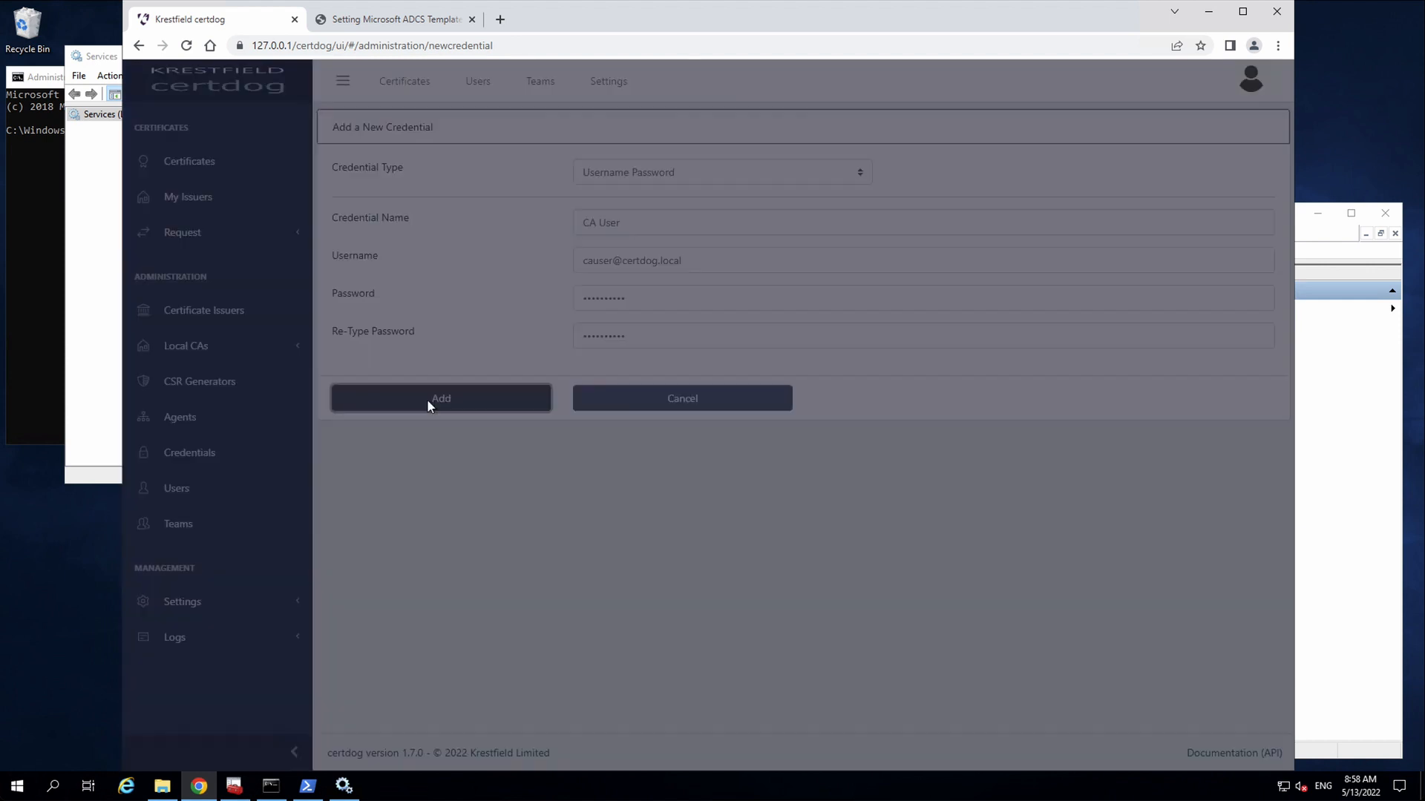
pyautogui.click(865, 457)
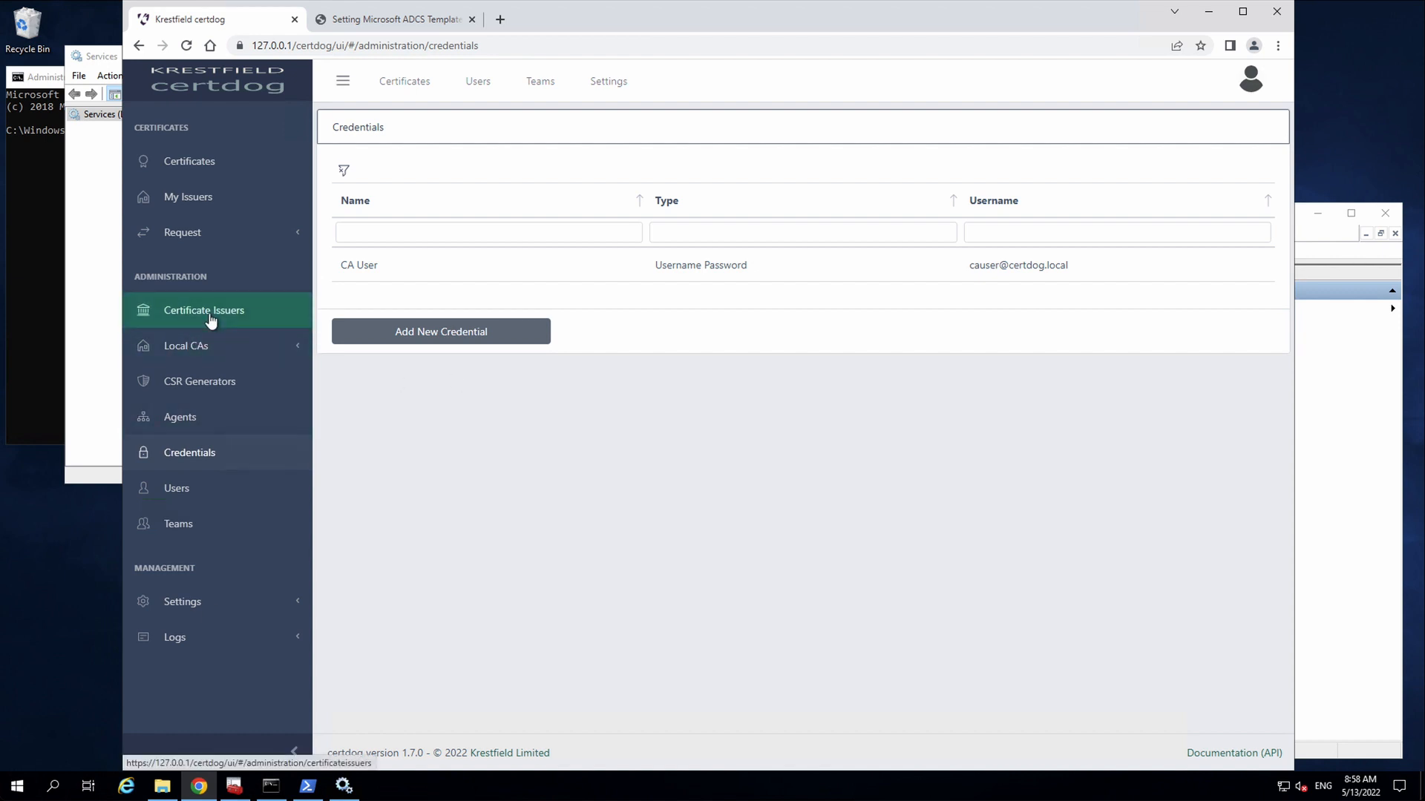
# - Start a new Microsoft CA certificate issuer and name it Microsoft TLS
pyautogui.click(211, 315)
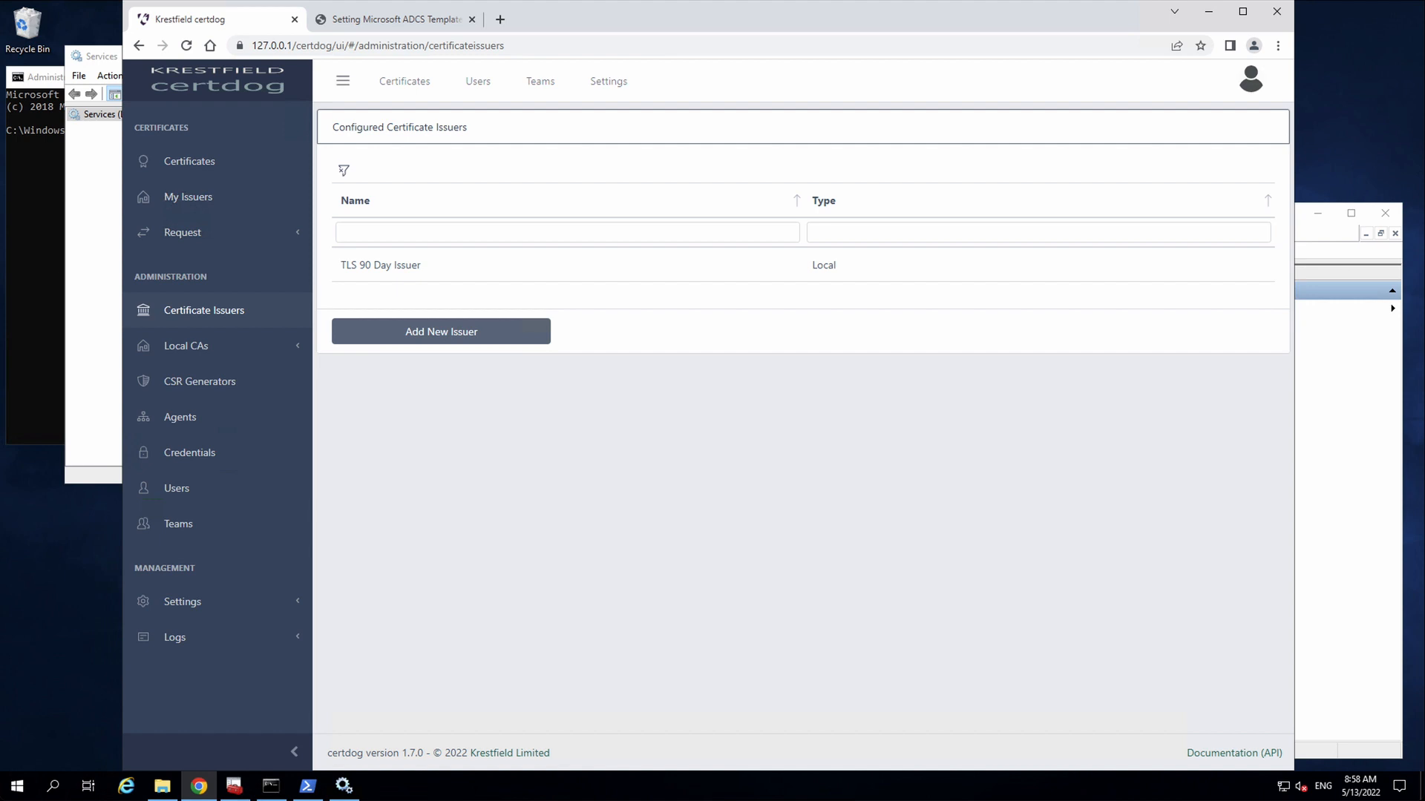
pyautogui.click(442, 332)
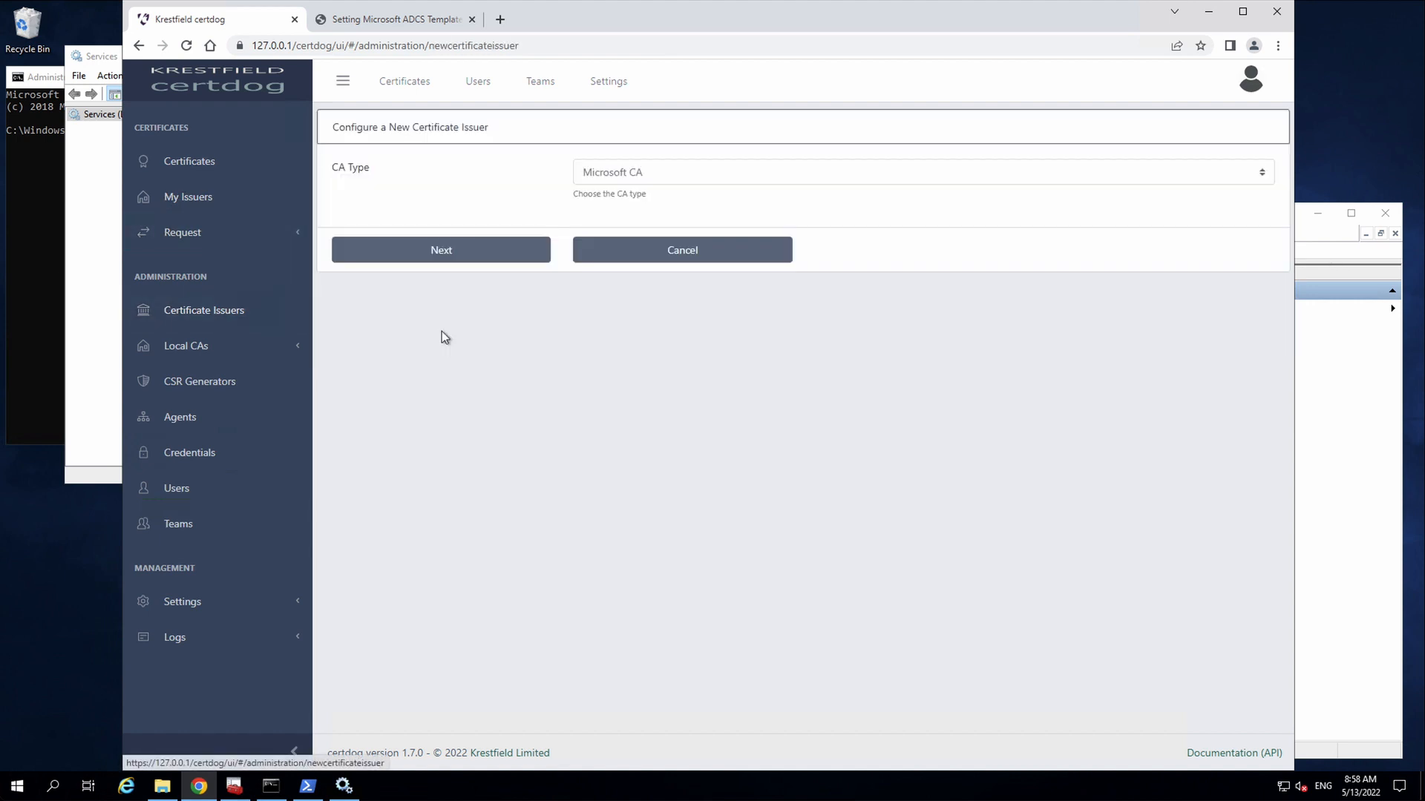
pyautogui.click(671, 172)
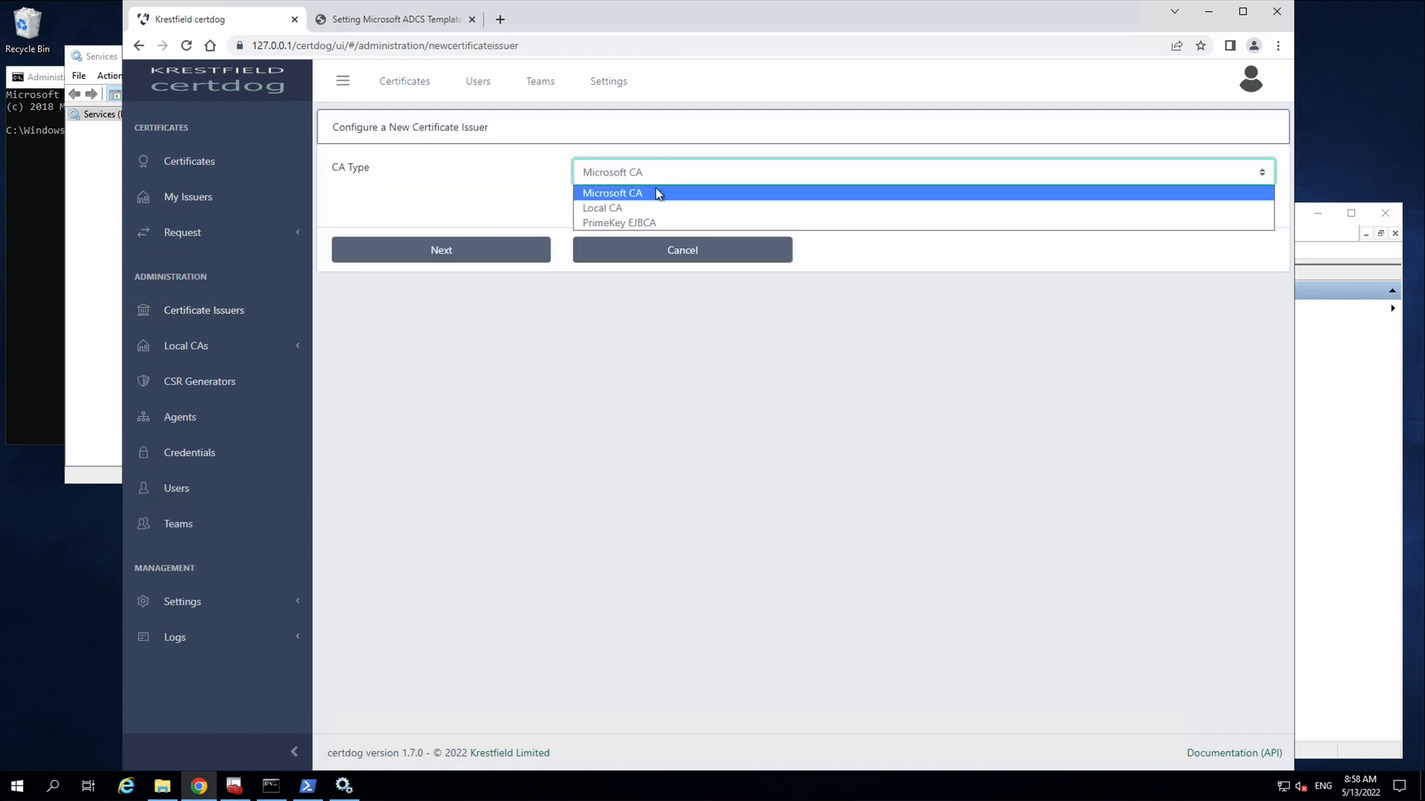
pyautogui.click(656, 192)
pyautogui.click(412, 255)
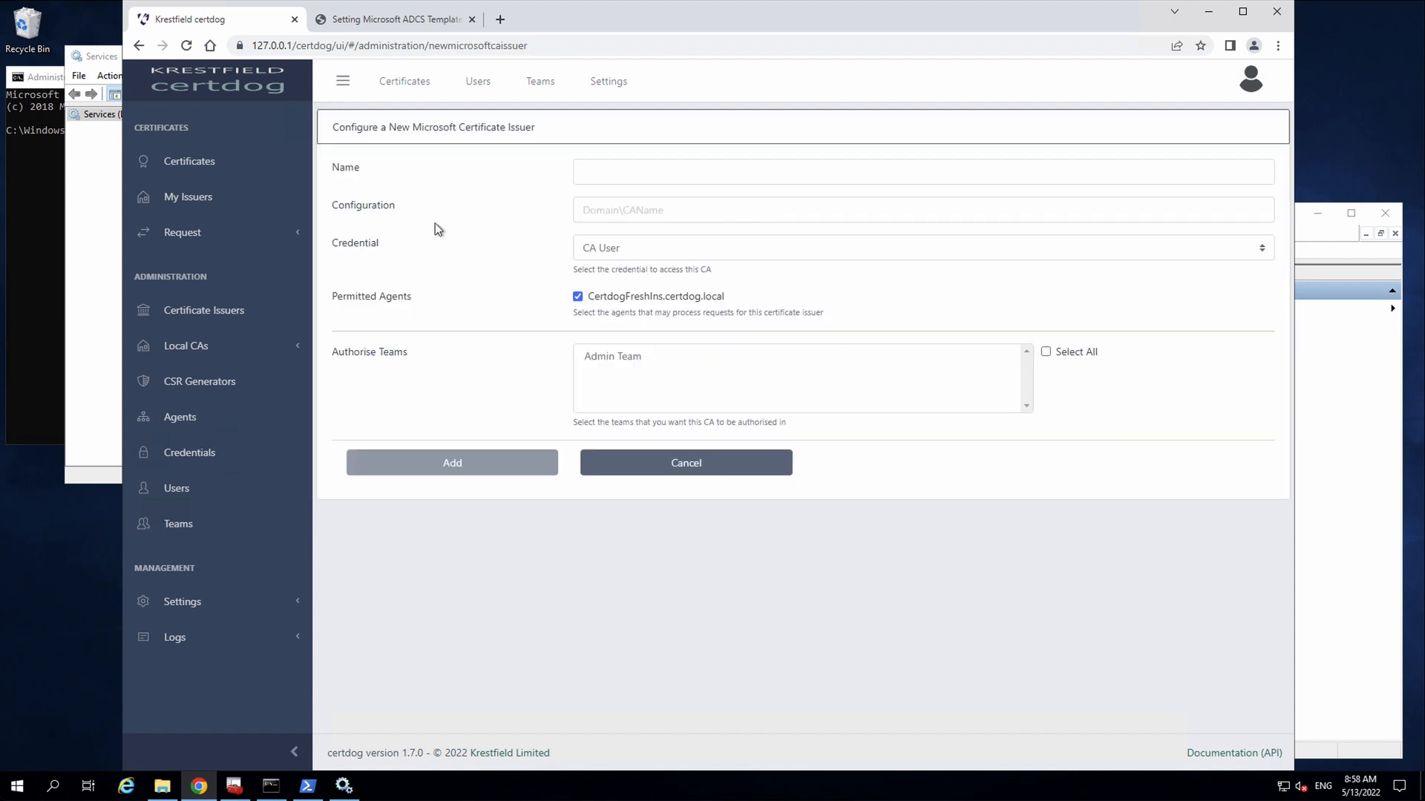
pyautogui.click(646, 176)
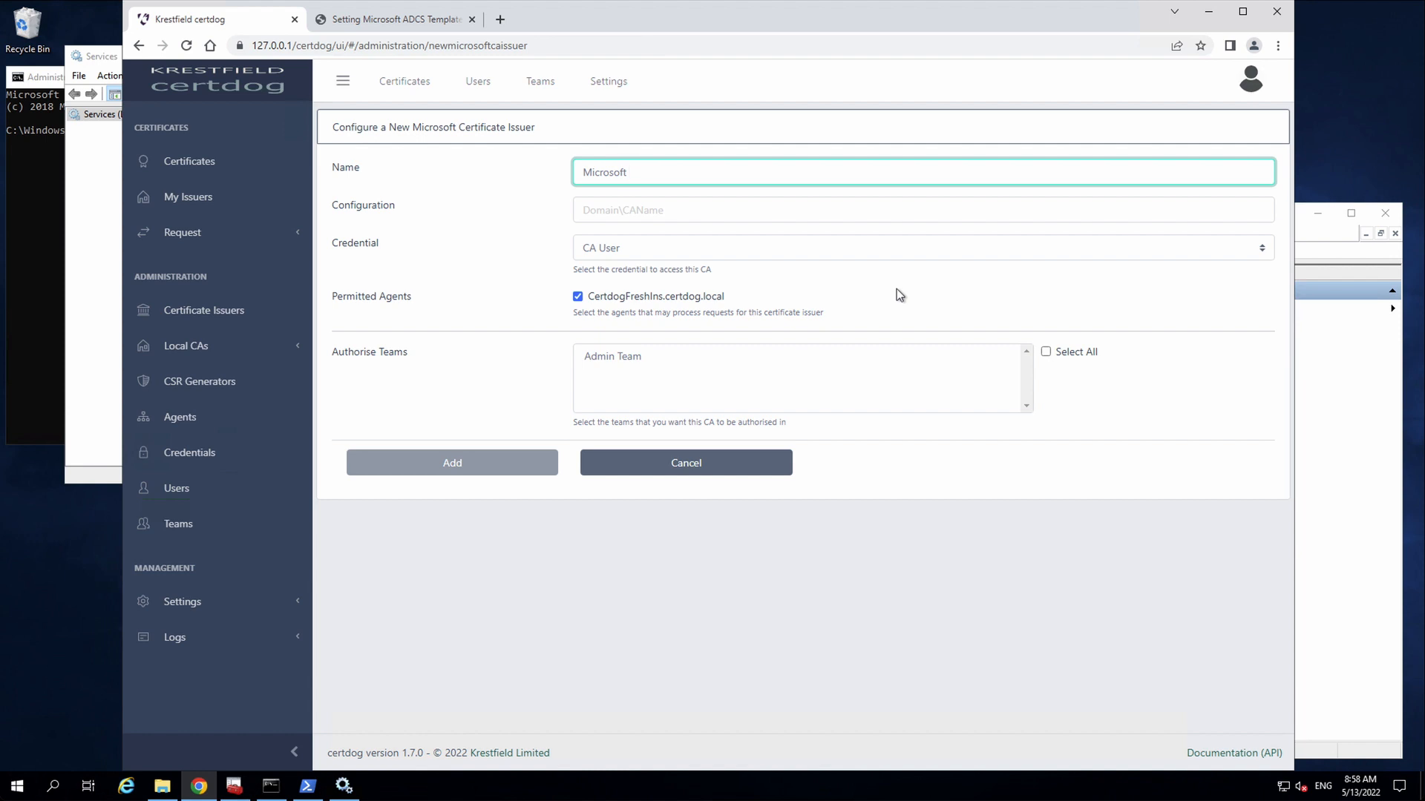
pyautogui.write('TLS')
# - Run certutil and copy the Config value CertdogCA.certdog.local\Certdog Issuing CA AZ
pyautogui.click(49, 80)
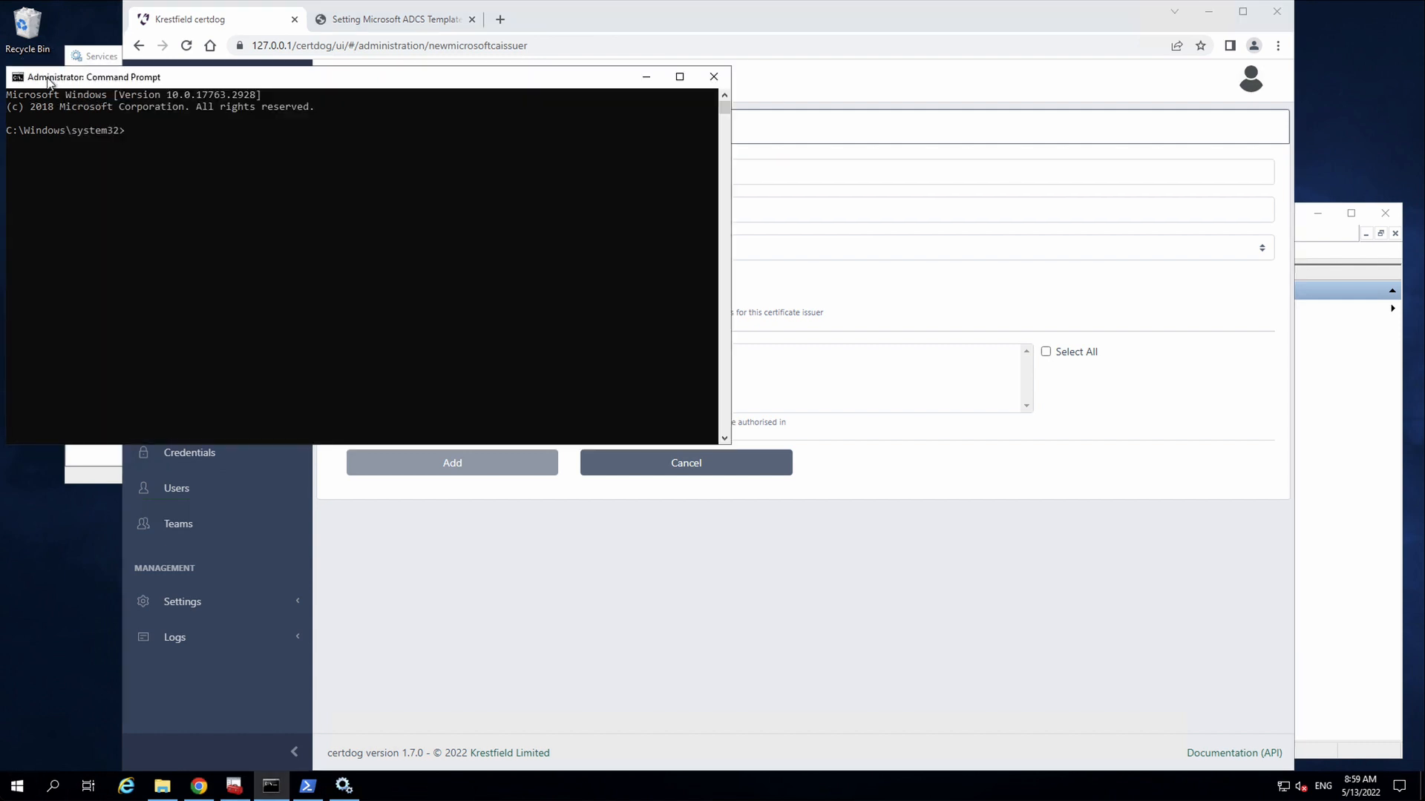
pyautogui.write('certutil')
pyautogui.press('Return')
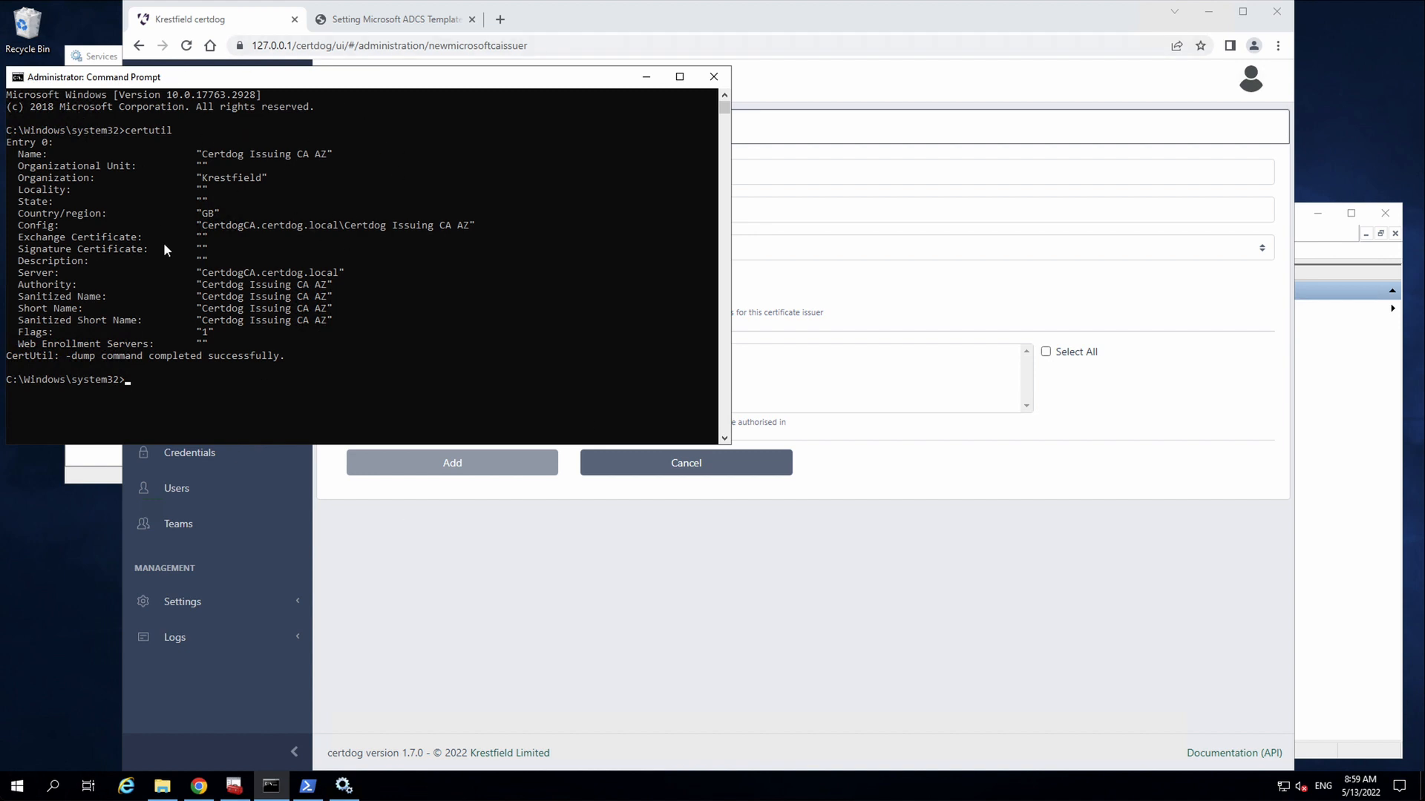
pyautogui.click(22, 227)
pyautogui.moveTo(22, 226); pyautogui.dragTo(55, 228)
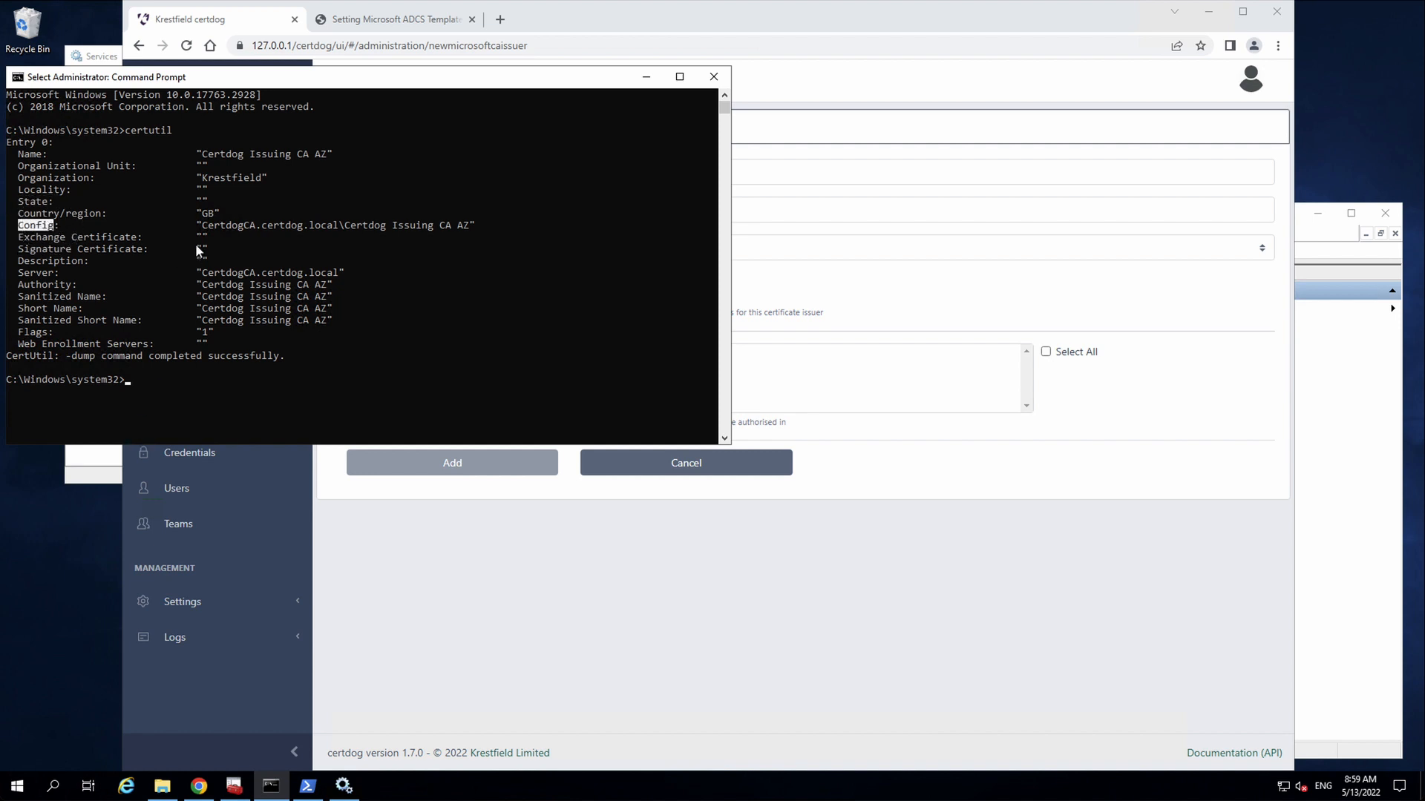
pyautogui.moveTo(203, 225); pyautogui.dragTo(469, 229)
pyautogui.hotkey('ctrl', 'c')
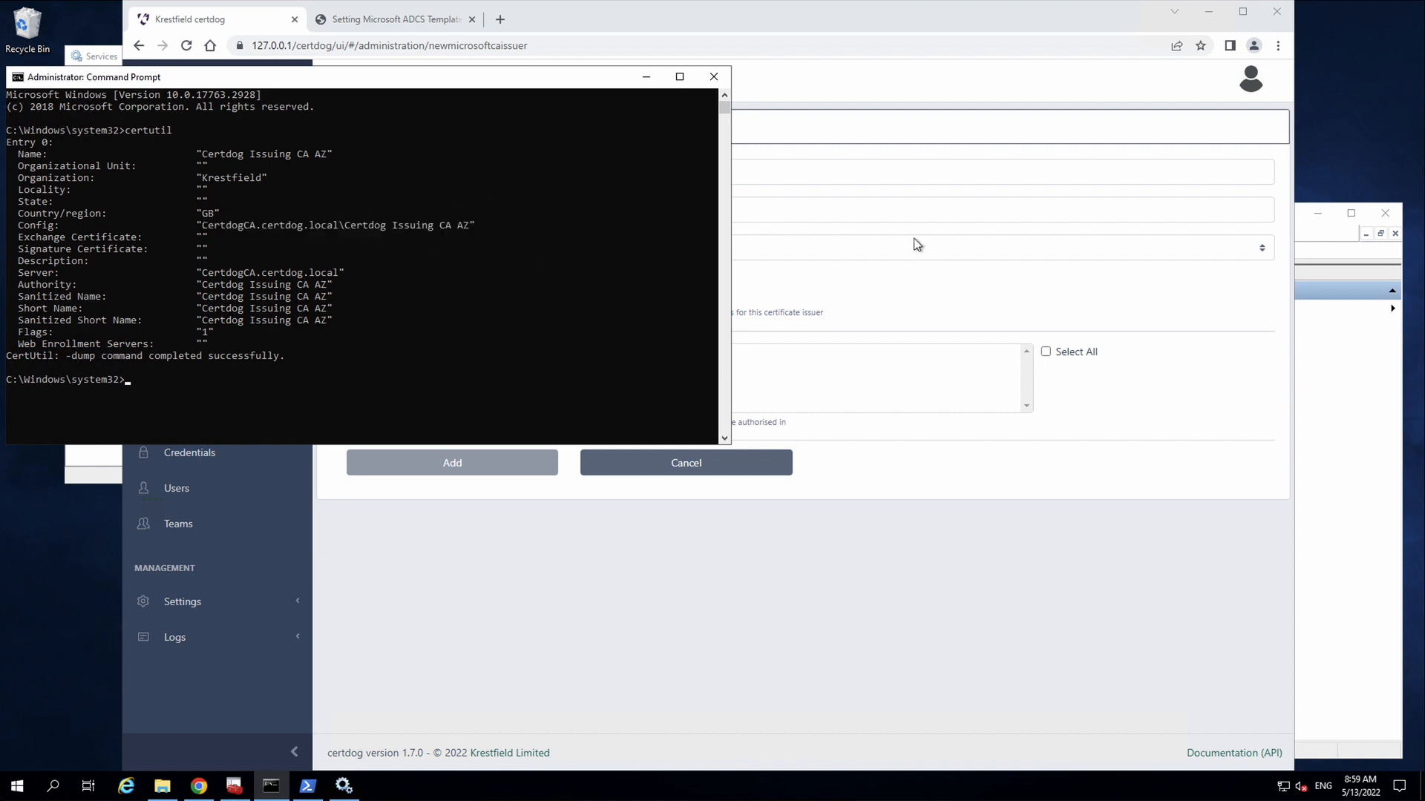
pyautogui.click(882, 210)
# - Paste the CA configuration string and set the issuer's credential to CA User
pyautogui.hotkey('ctrl', 'v')
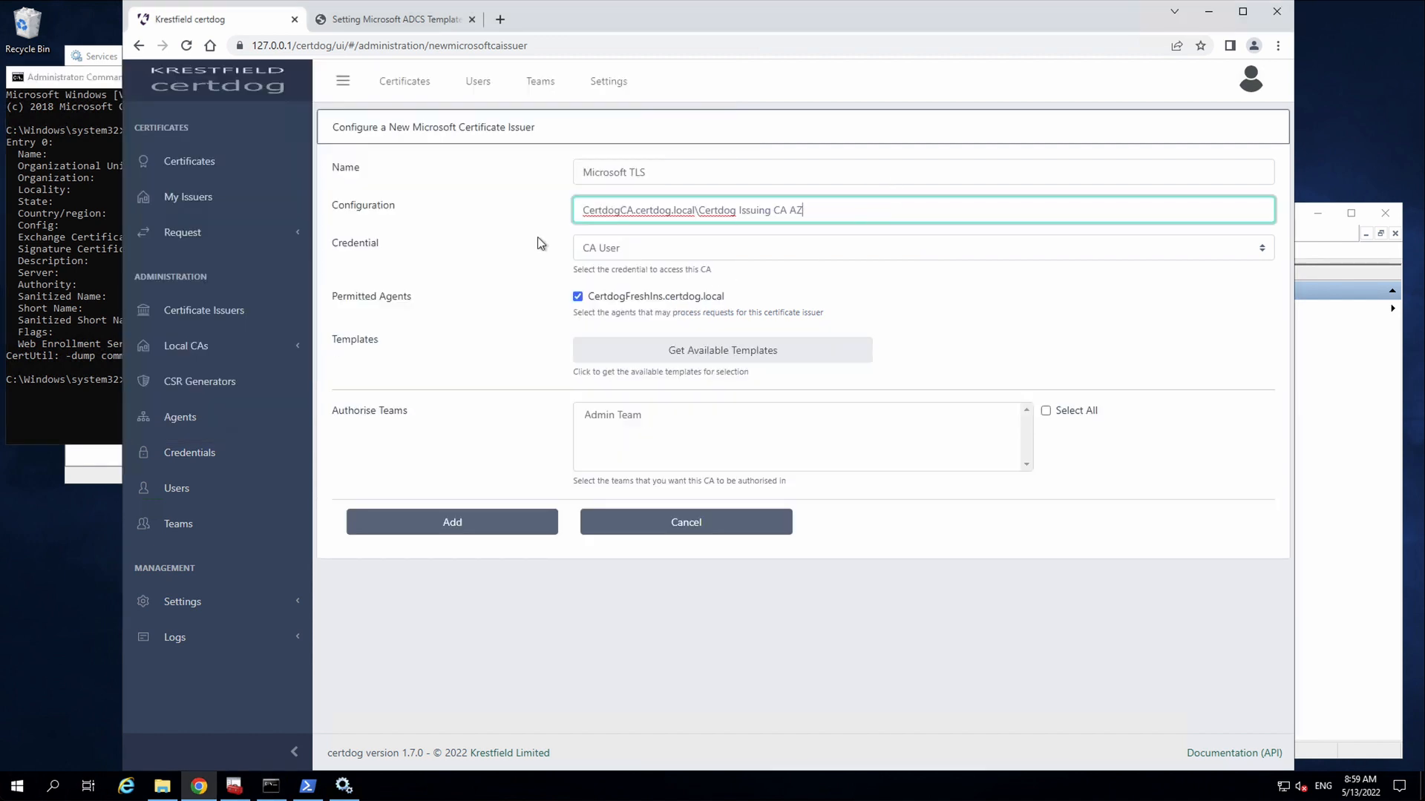
pyautogui.click(670, 248)
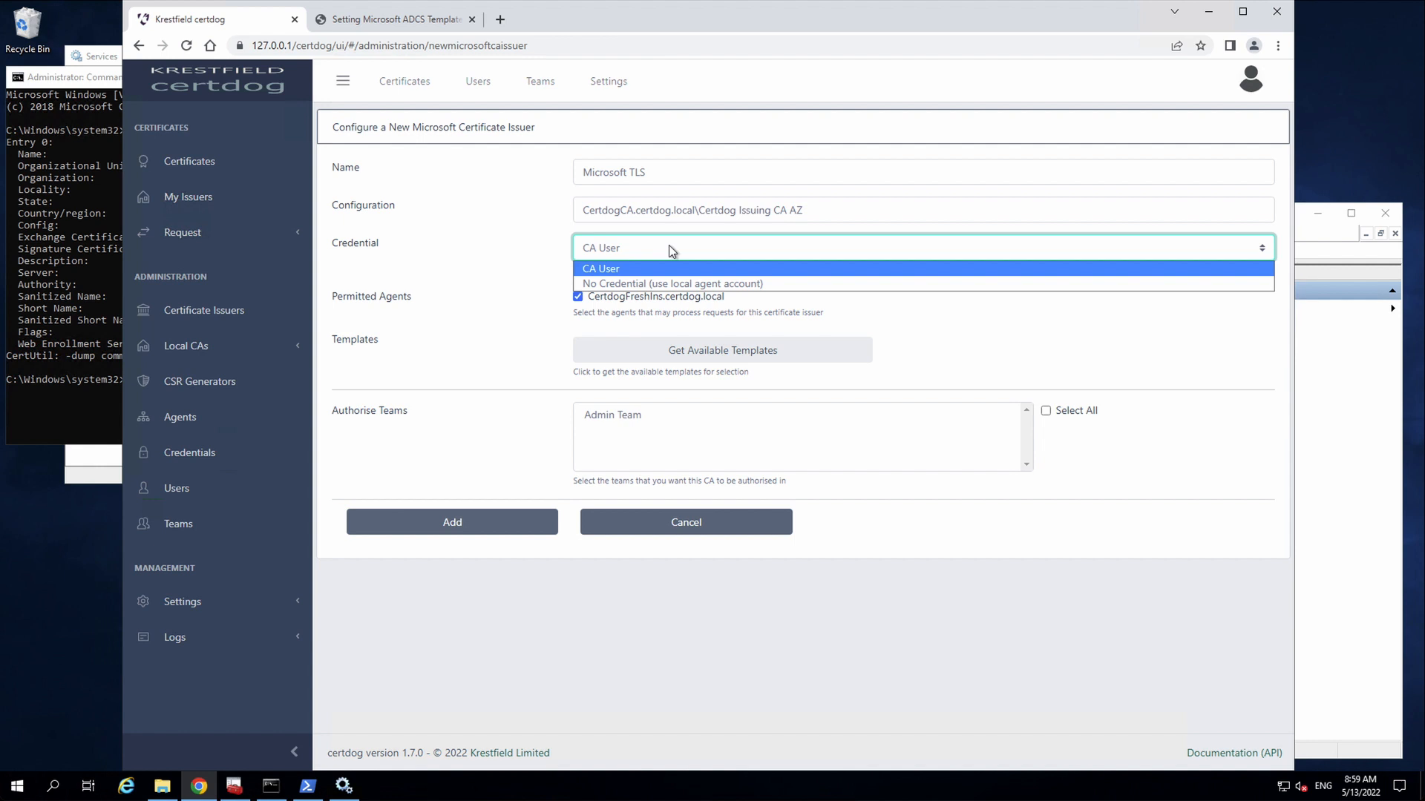
pyautogui.click(605, 285)
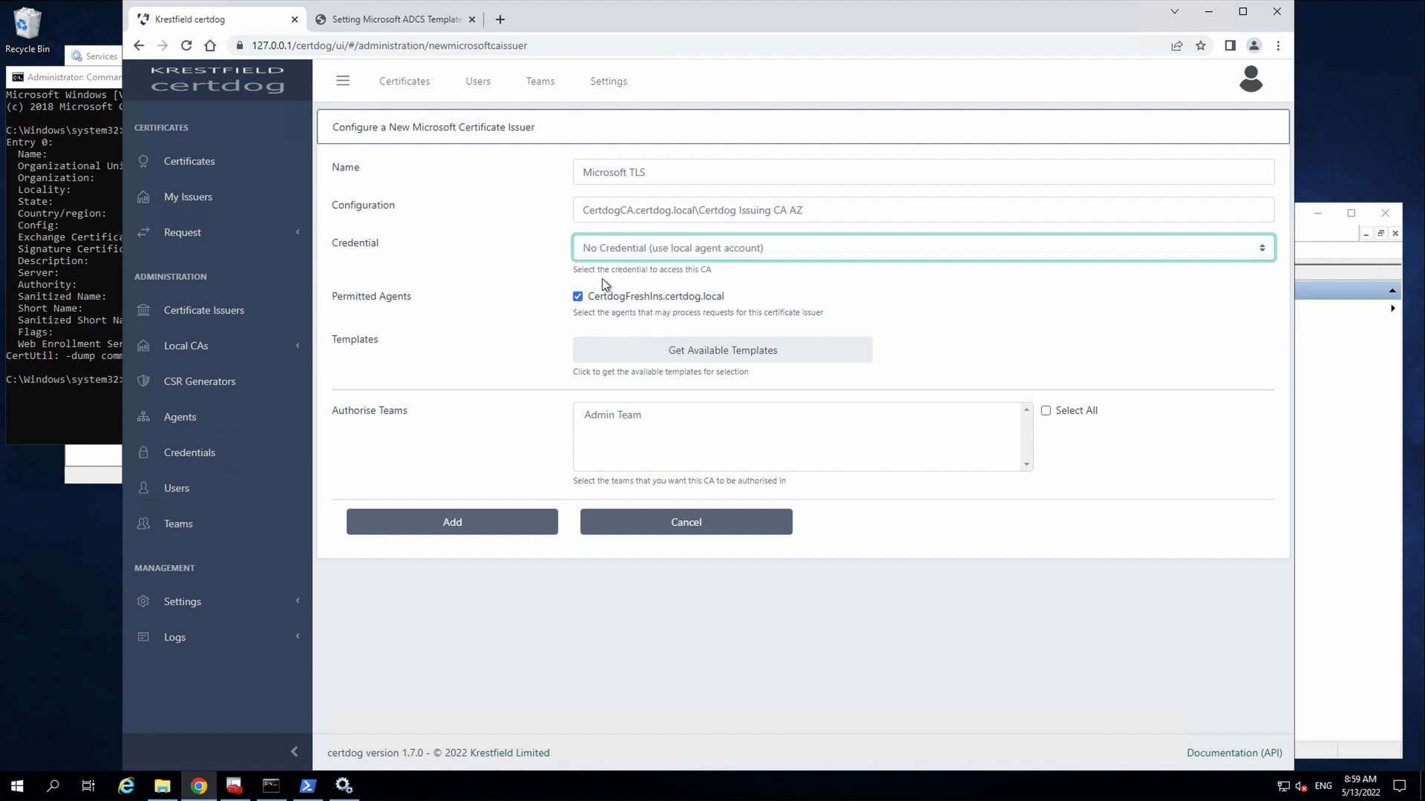
pyautogui.click(670, 253)
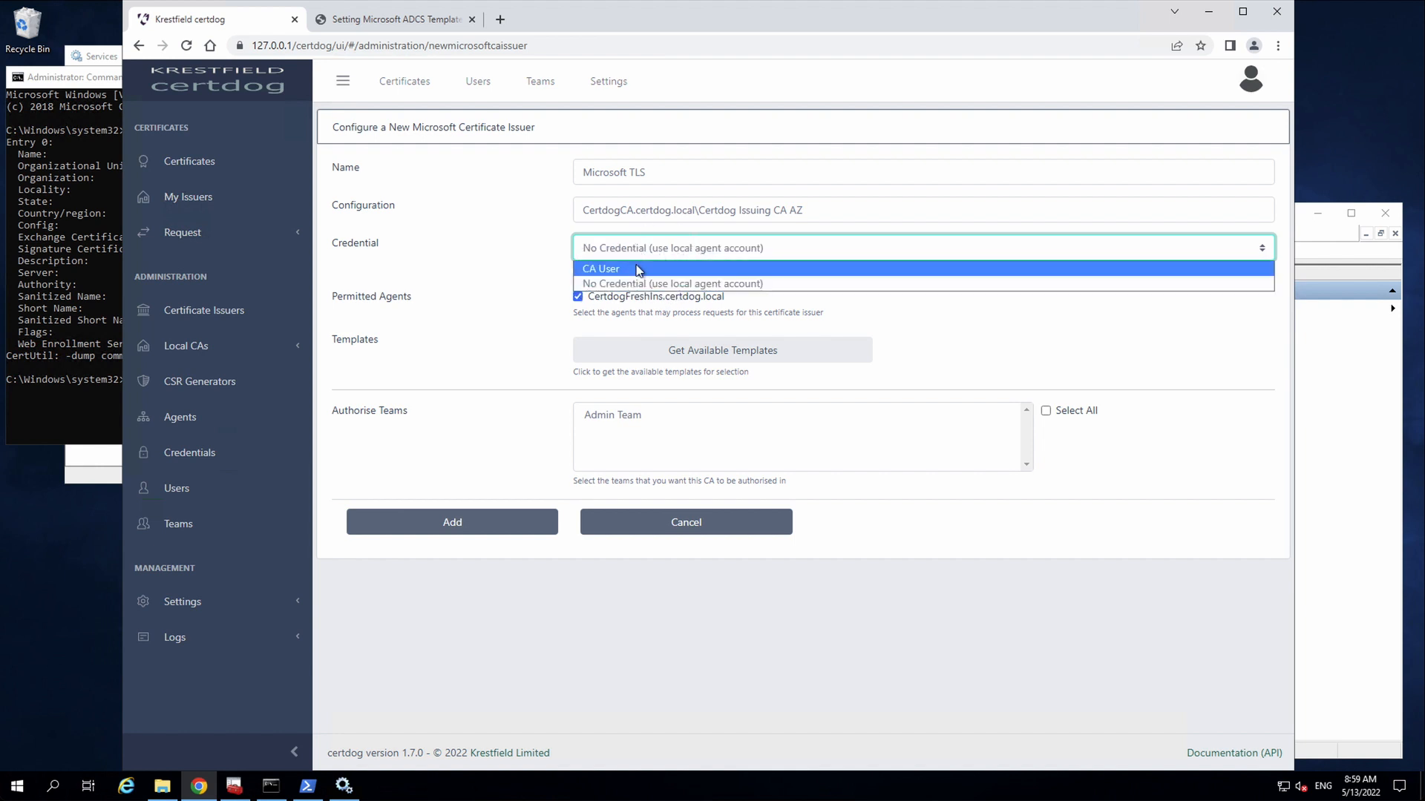
pyautogui.click(639, 269)
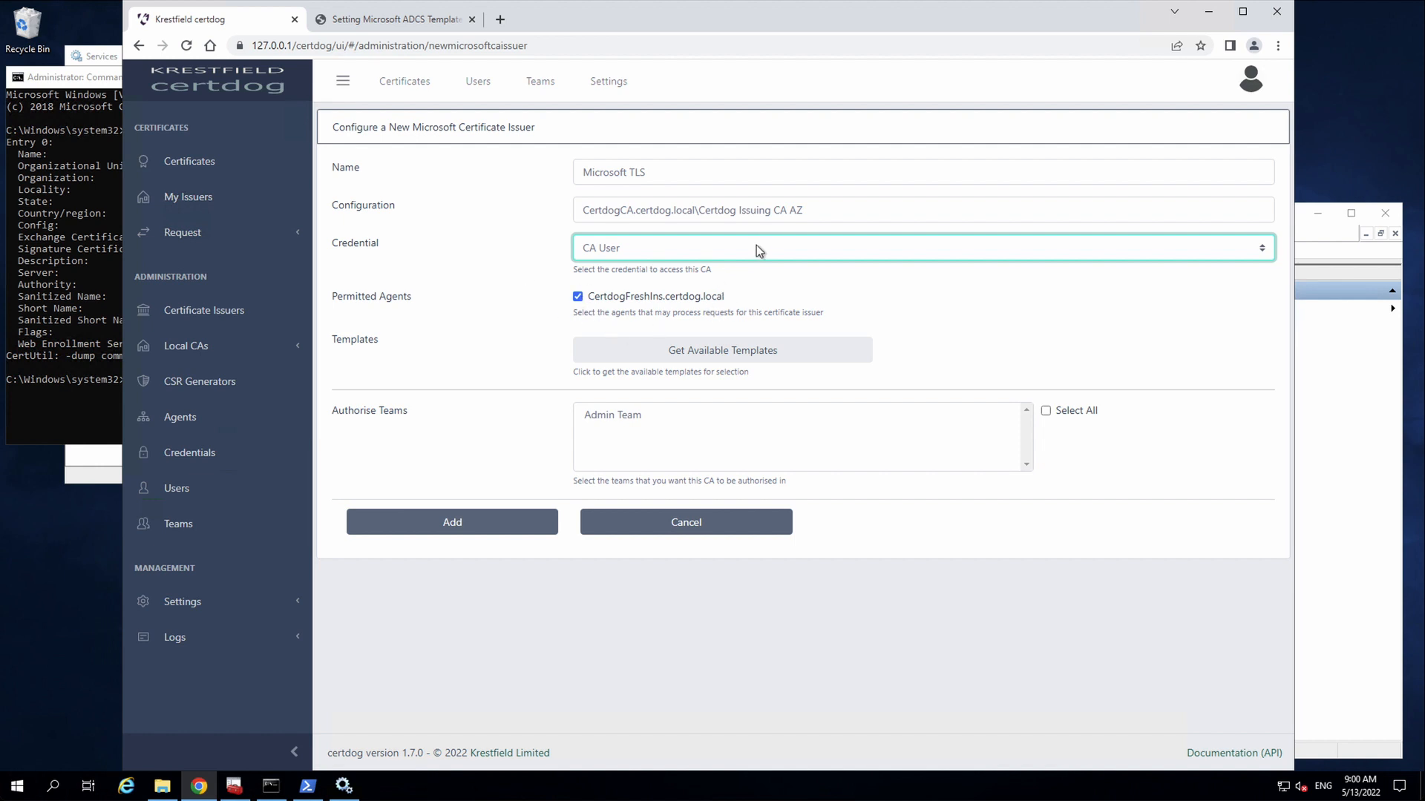
# - Load the CA's templates, choose TLS90Days, authorise Admin Team, and add the issuer
pyautogui.click(731, 354)
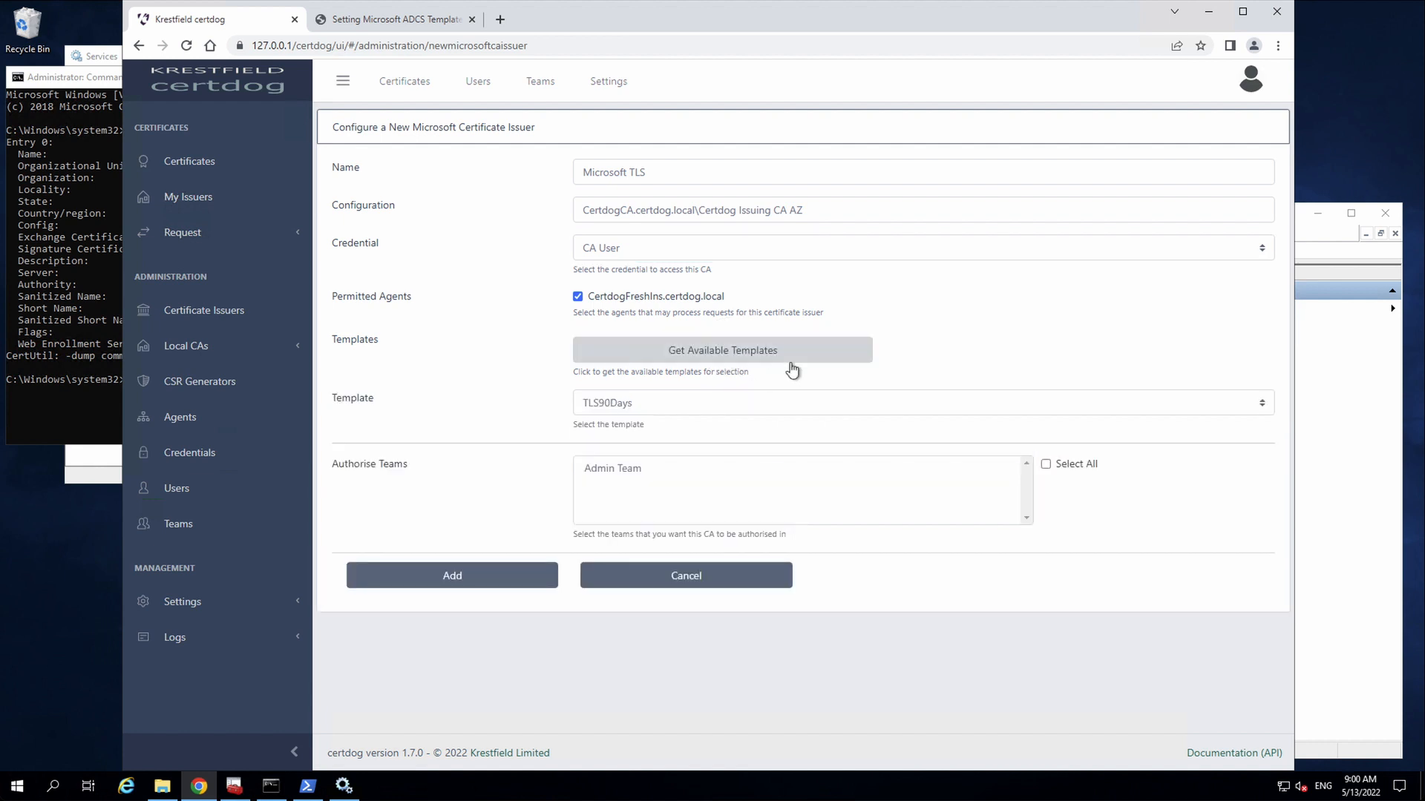
pyautogui.click(882, 408)
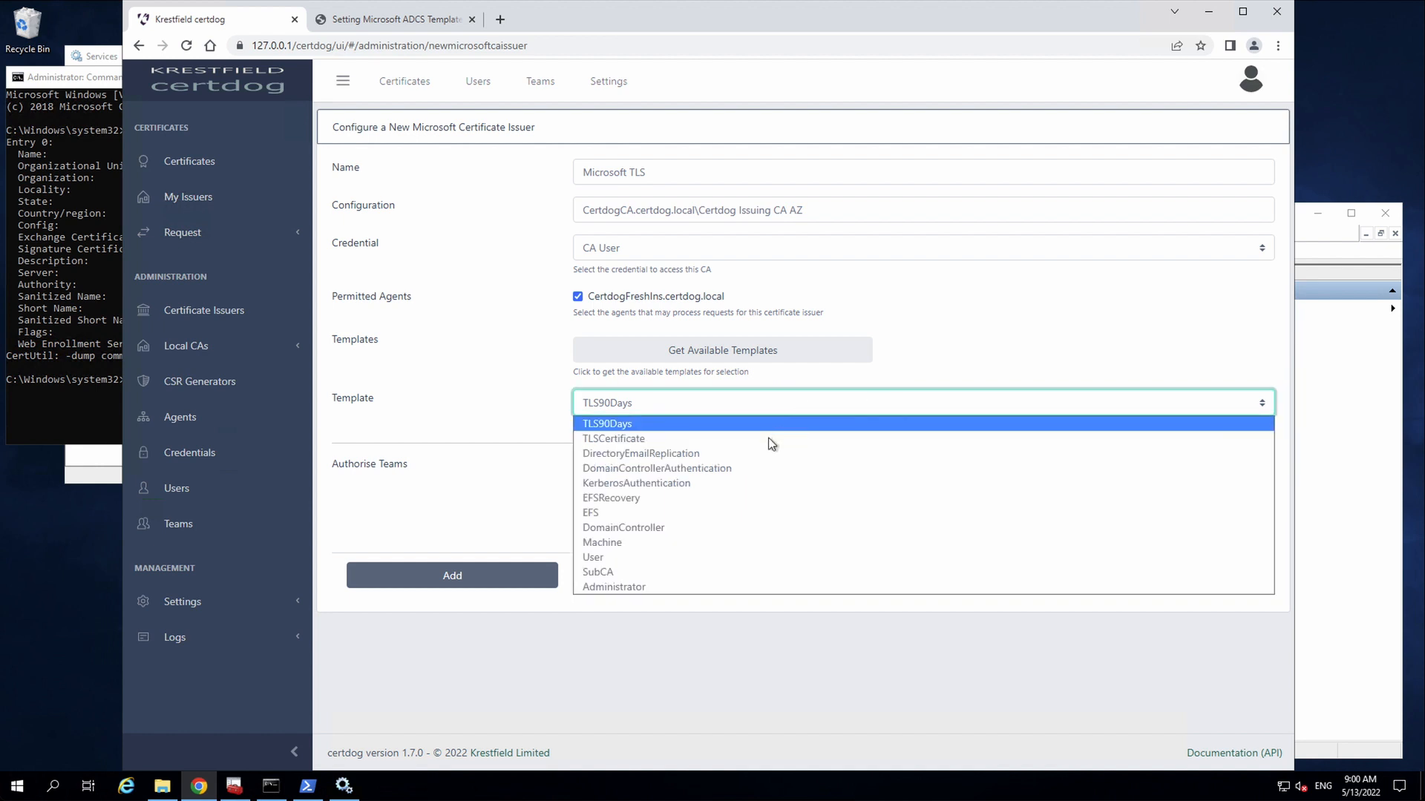
pyautogui.click(609, 424)
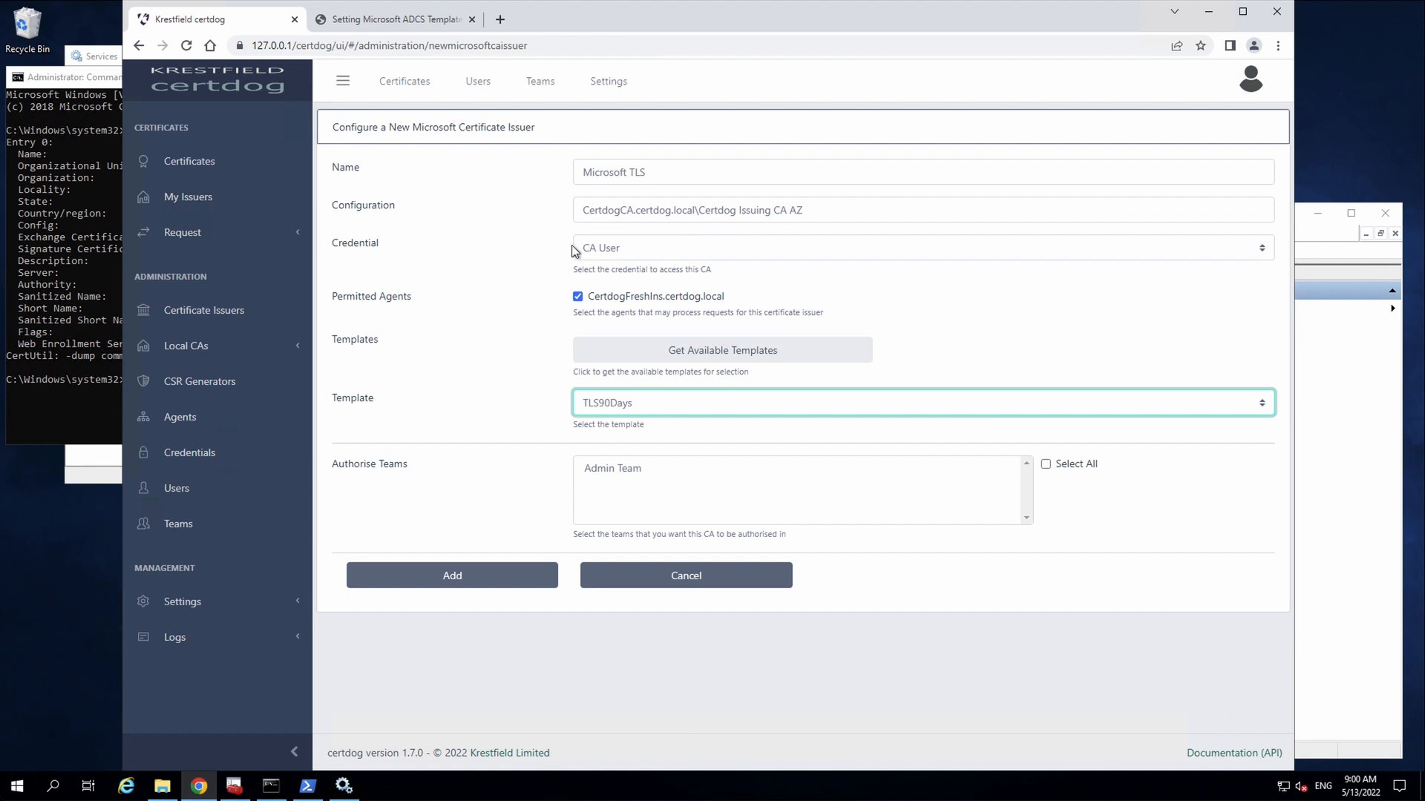
pyautogui.click(620, 472)
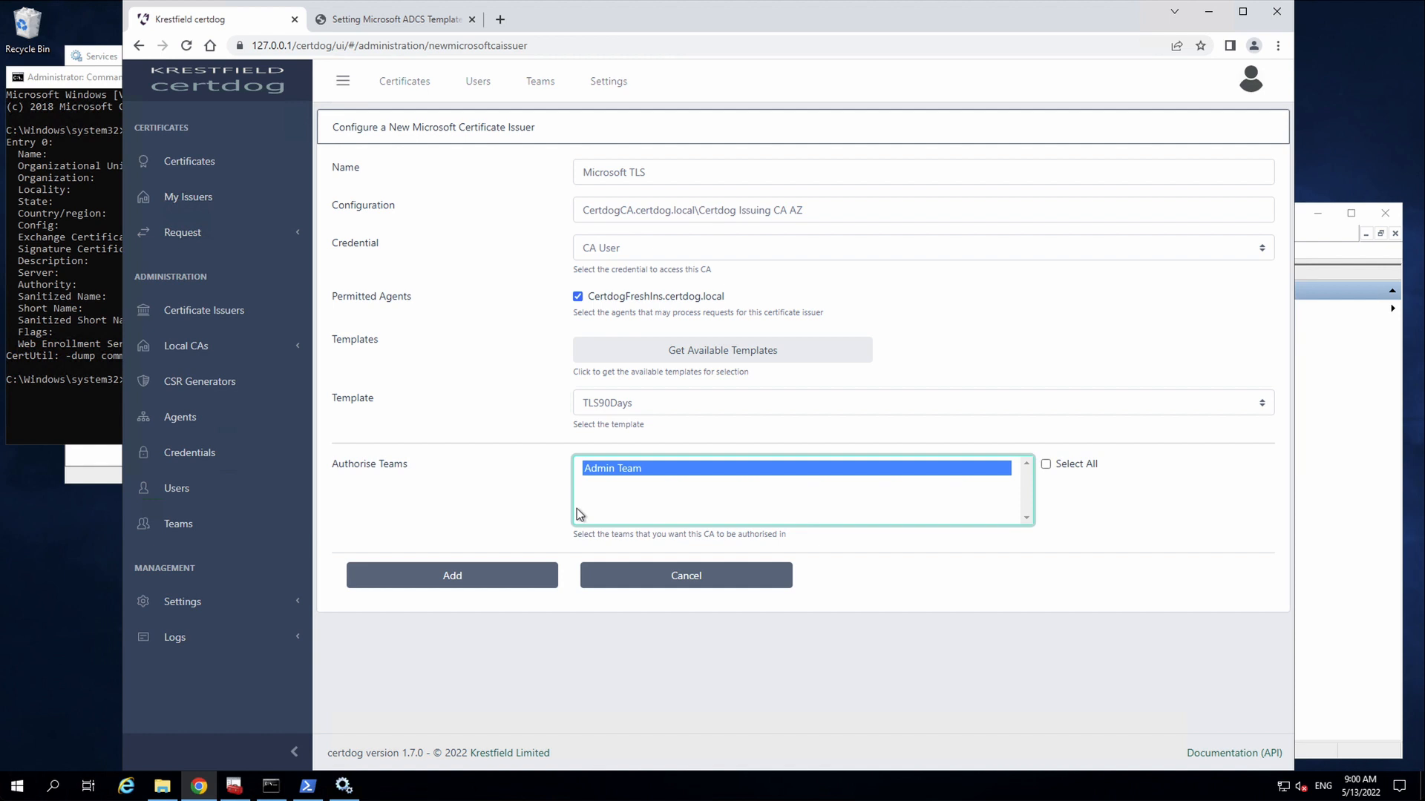
pyautogui.click(453, 577)
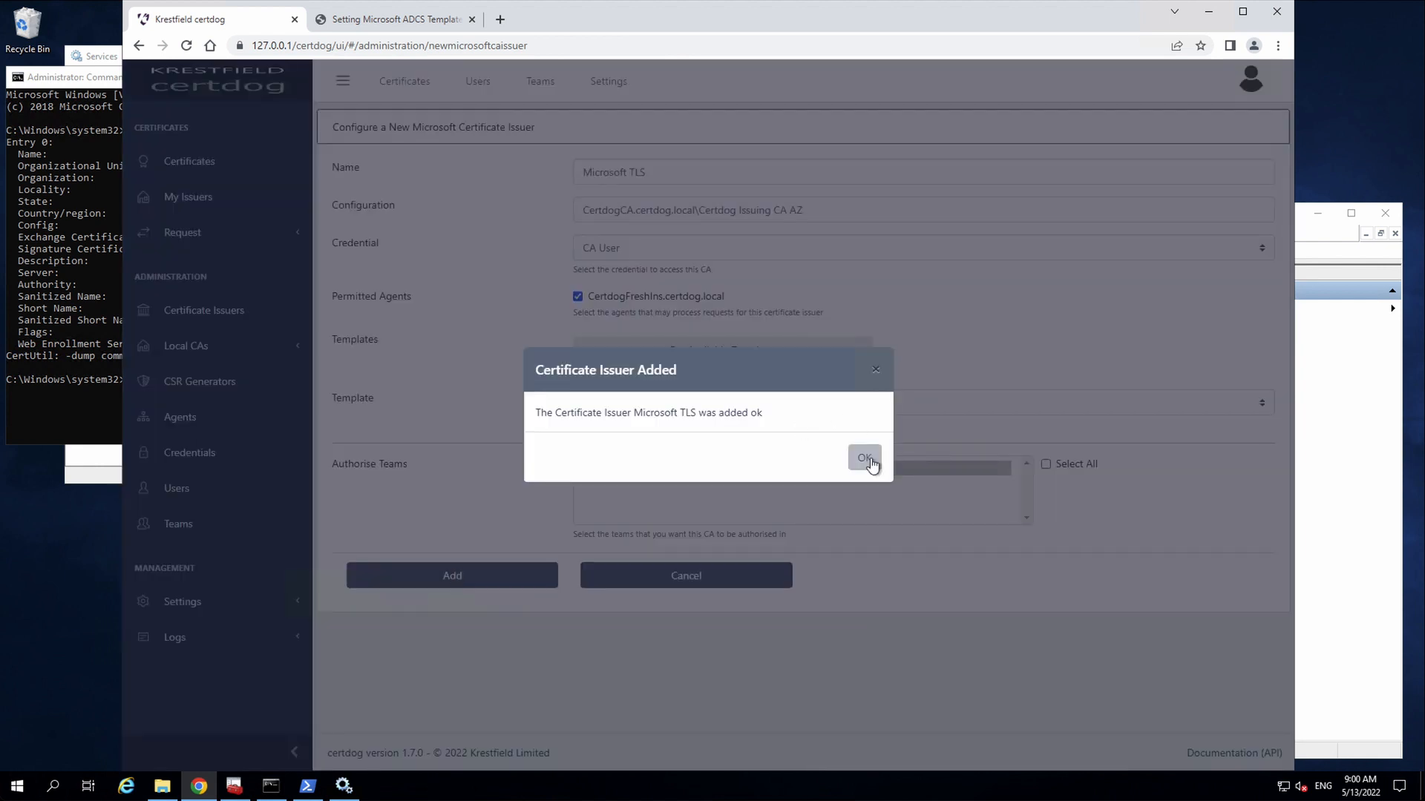
pyautogui.click(871, 458)
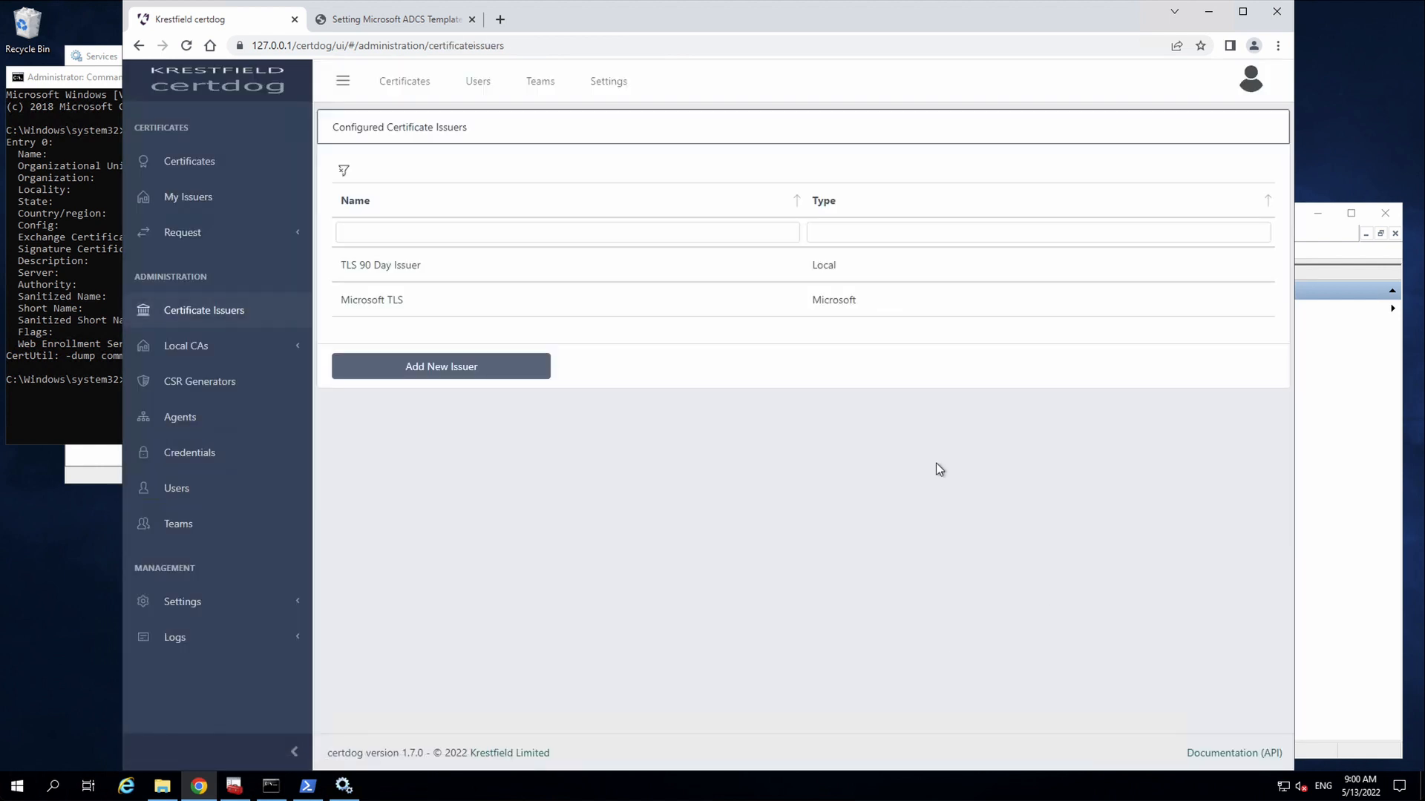
# - Open the request-by-DN form and enter test 1 as the subject's common name
pyautogui.click(182, 236)
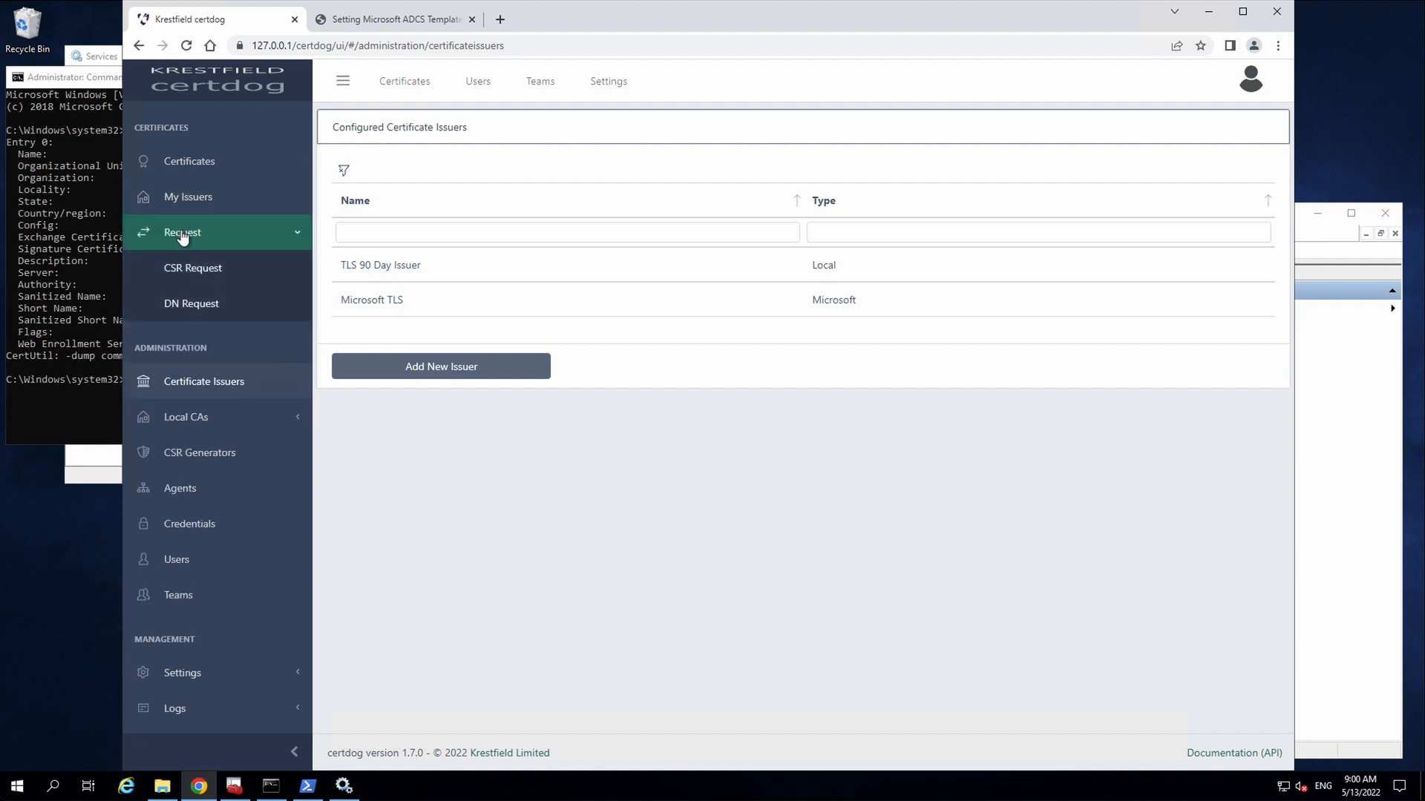
pyautogui.click(213, 274)
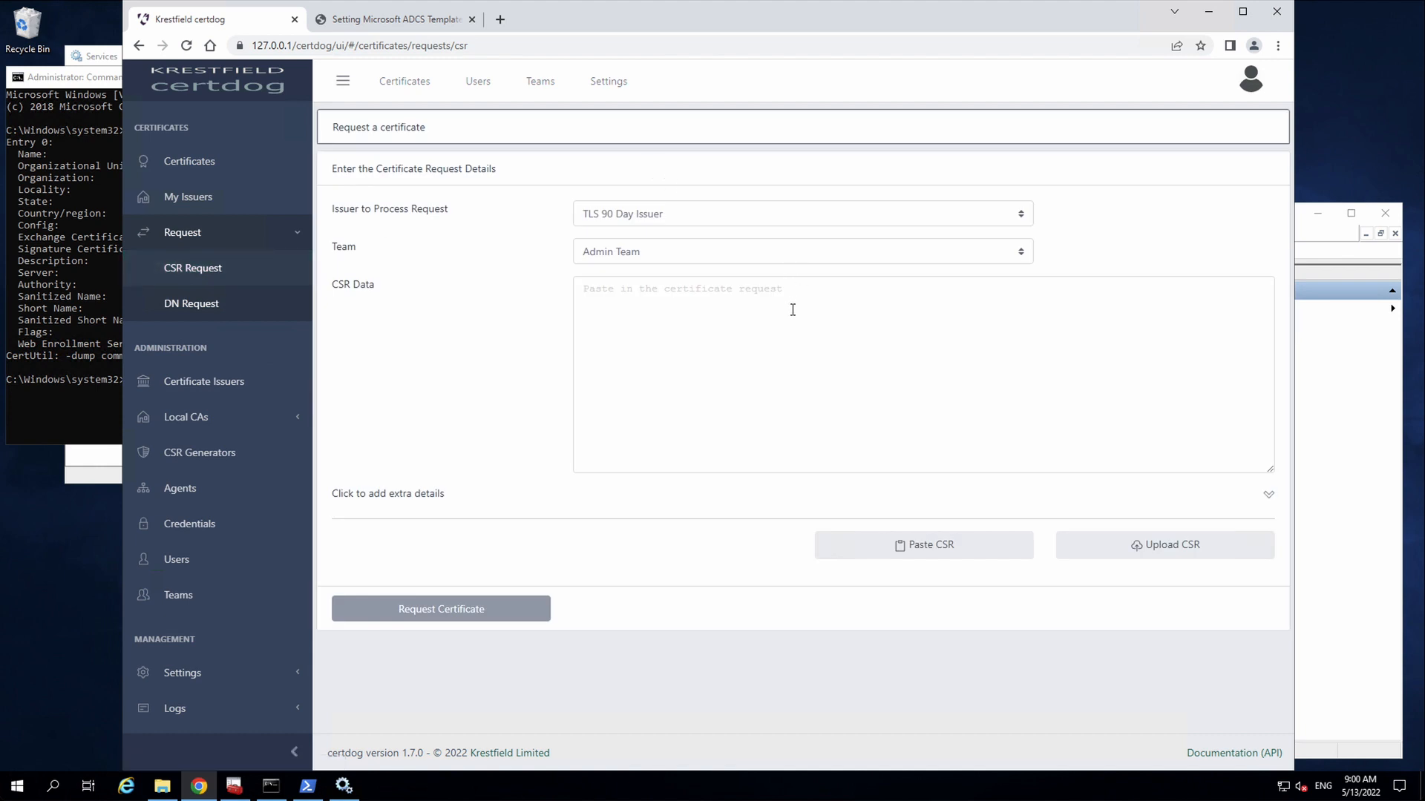
pyautogui.click(231, 302)
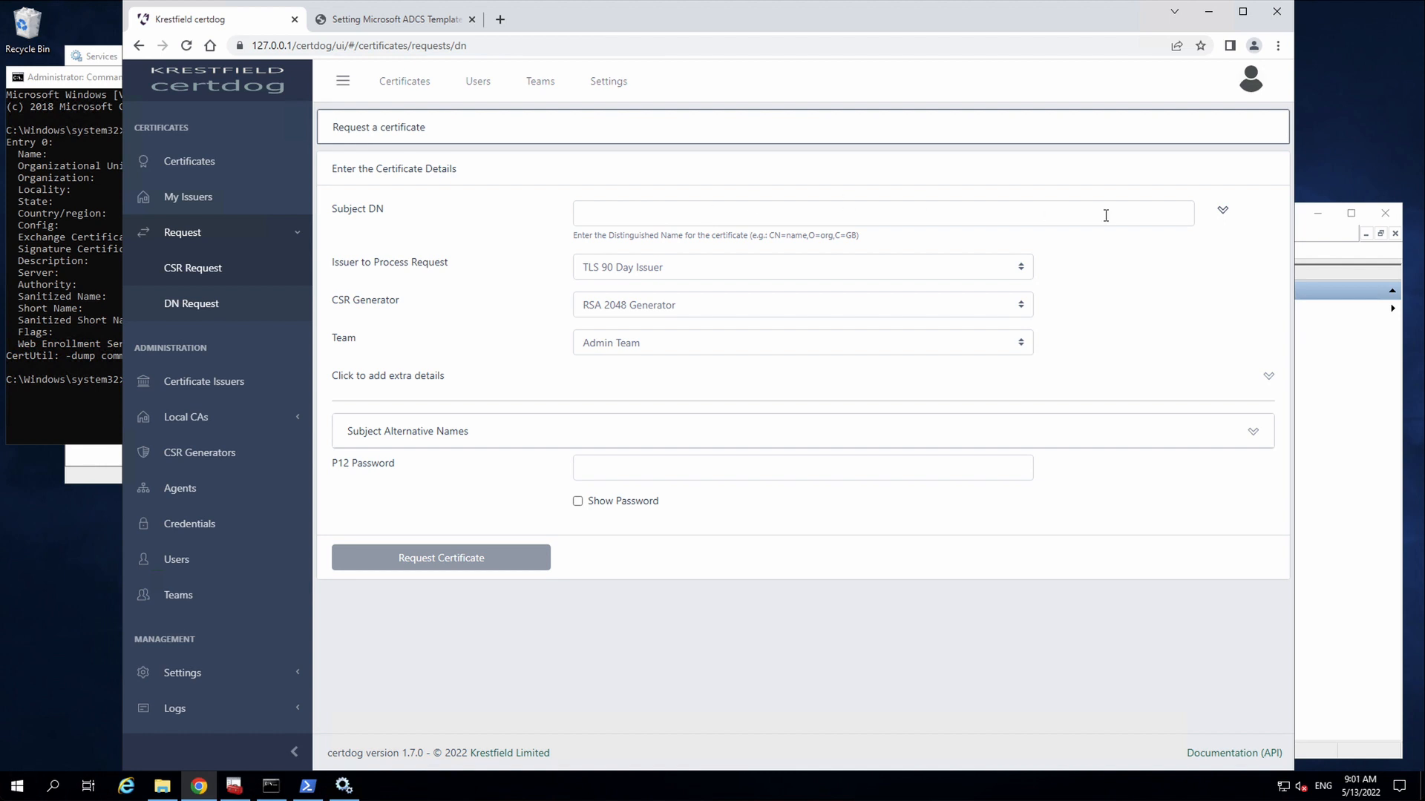
pyautogui.click(1223, 212)
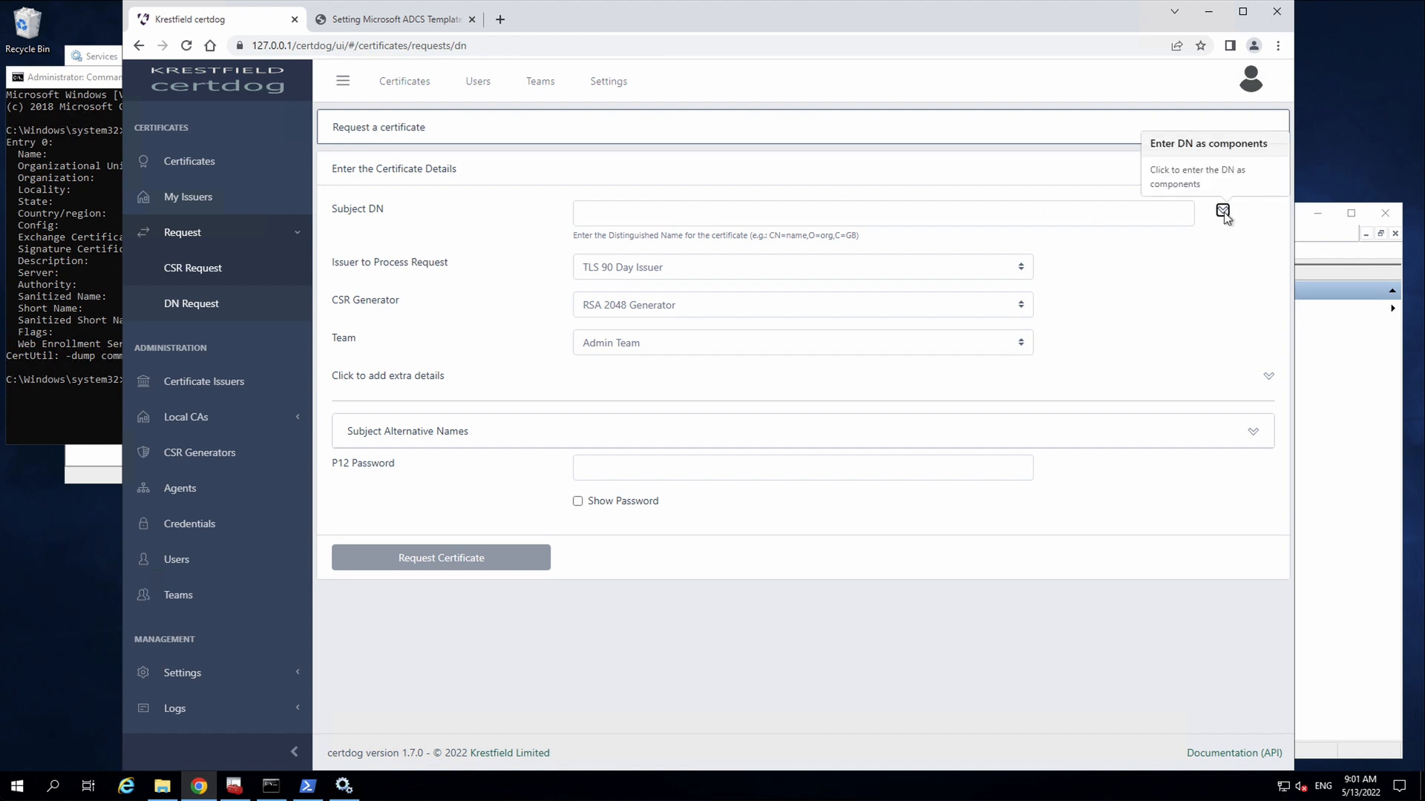
pyautogui.write('test 1')
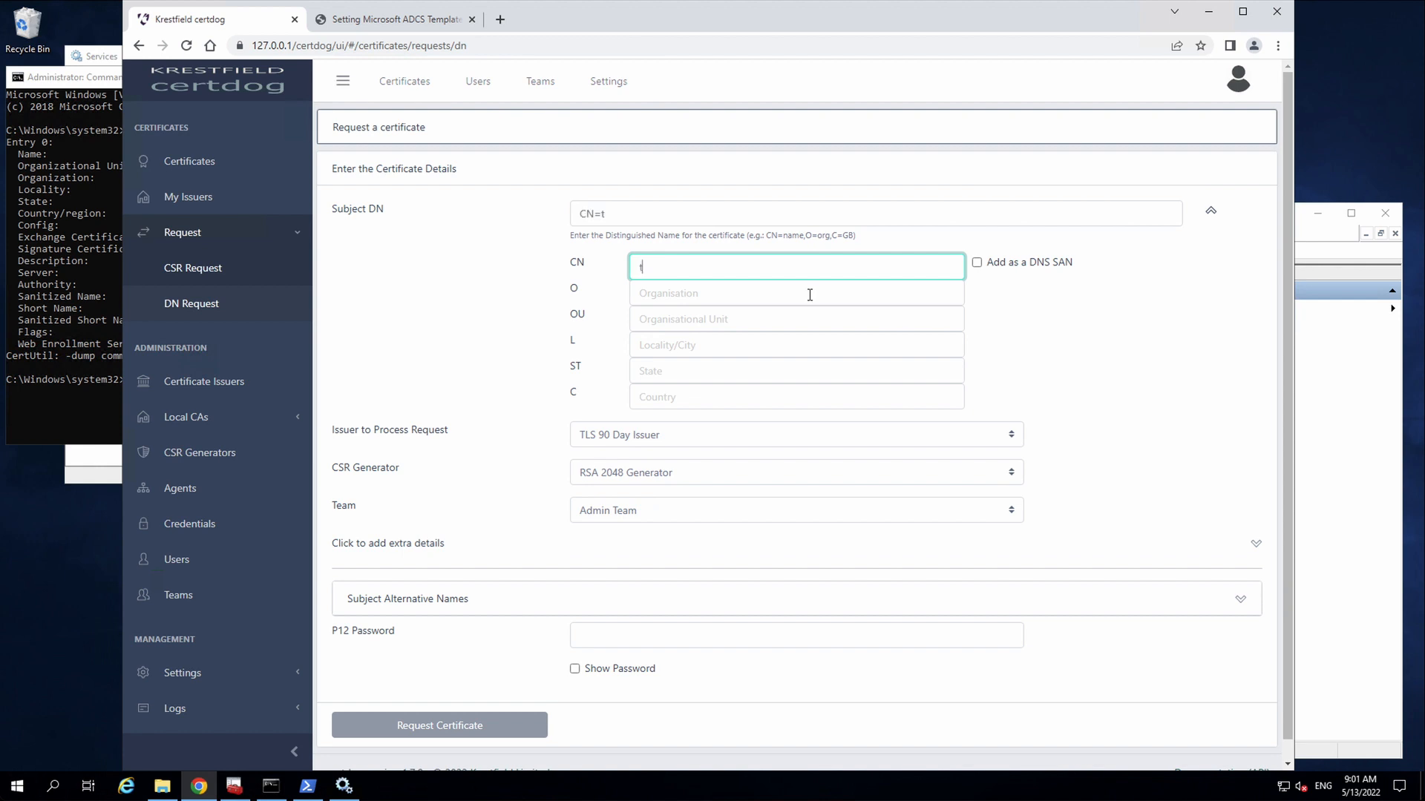
pyautogui.click(679, 404)
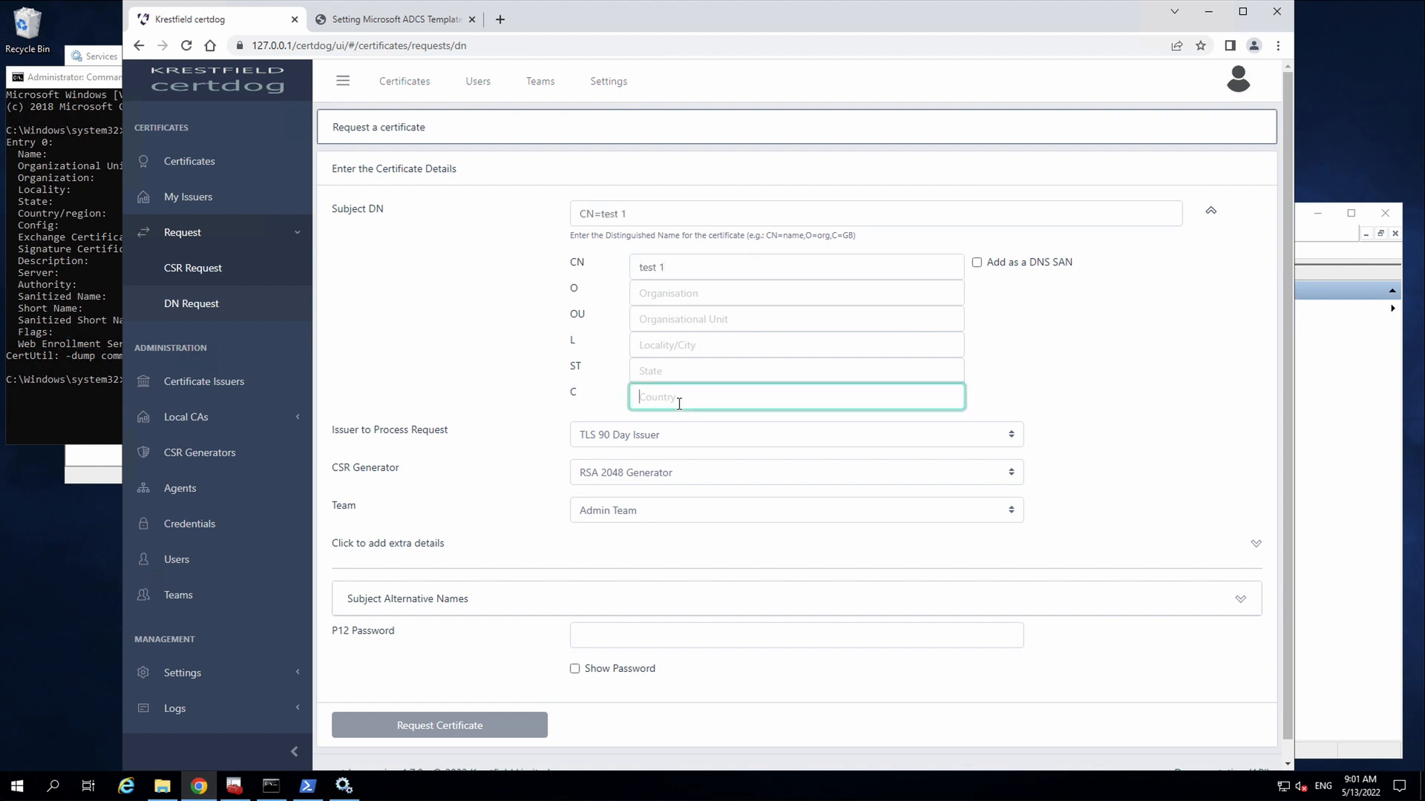
pyautogui.click(1103, 451)
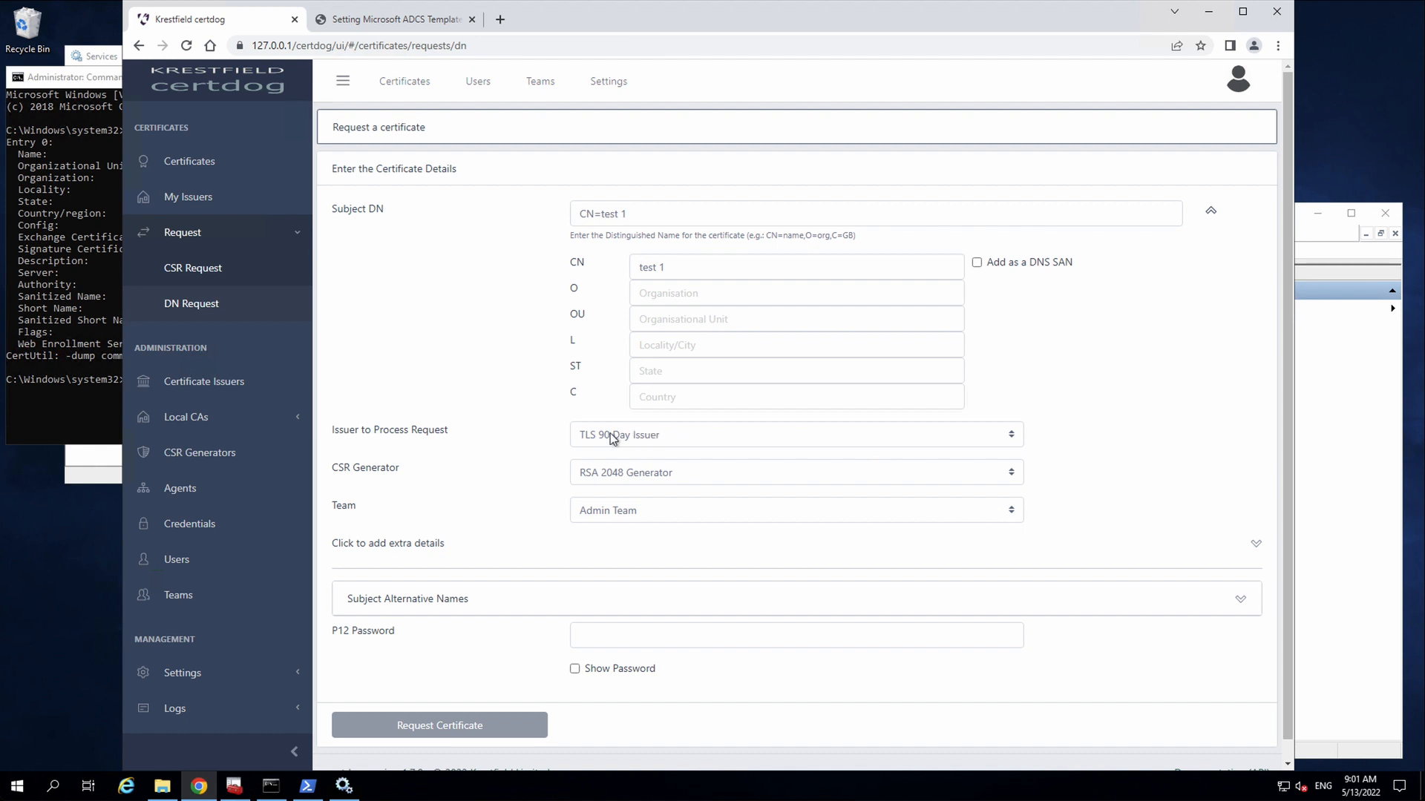
# - Issue the certificate through Microsoft TLS with a P12 password and view its full details
pyautogui.click(659, 435)
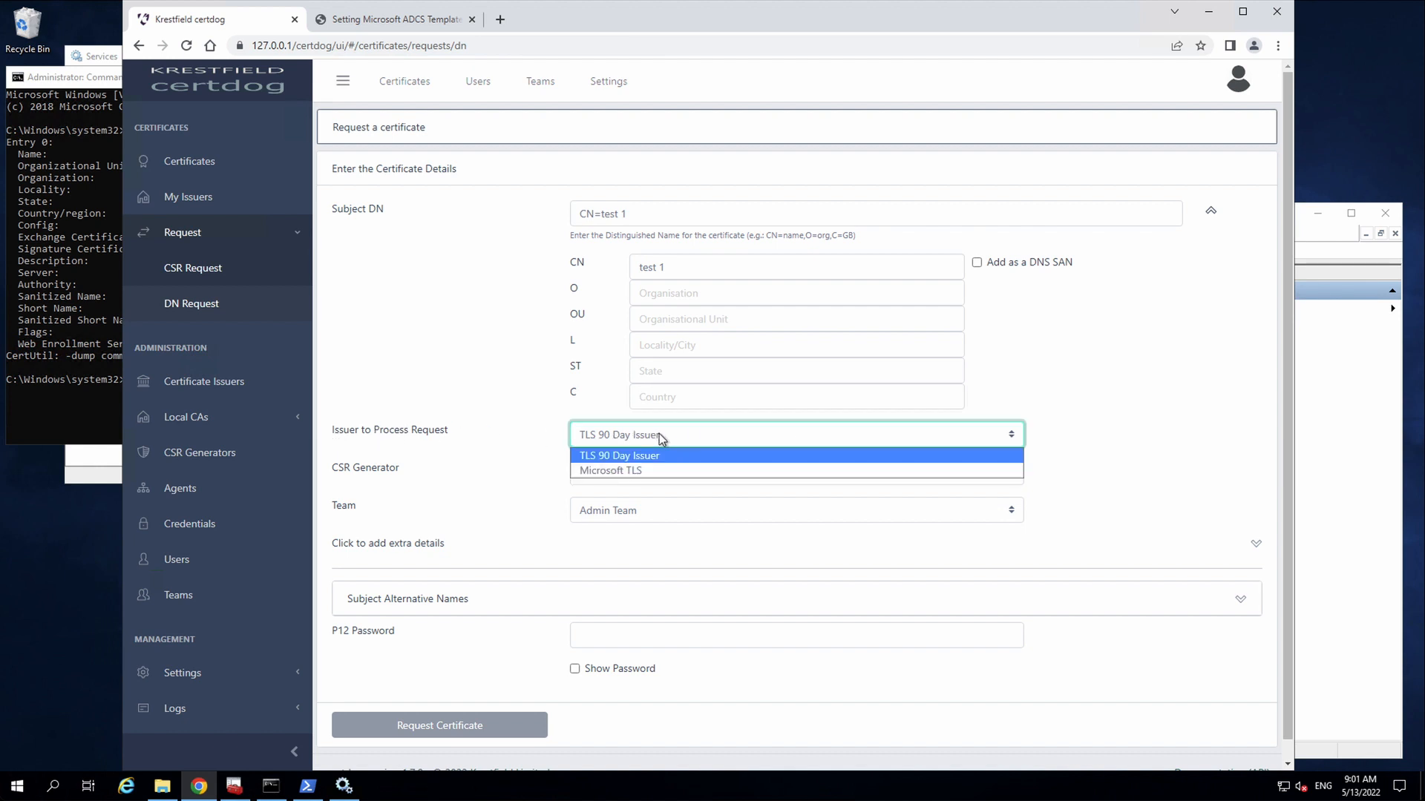
pyautogui.click(647, 474)
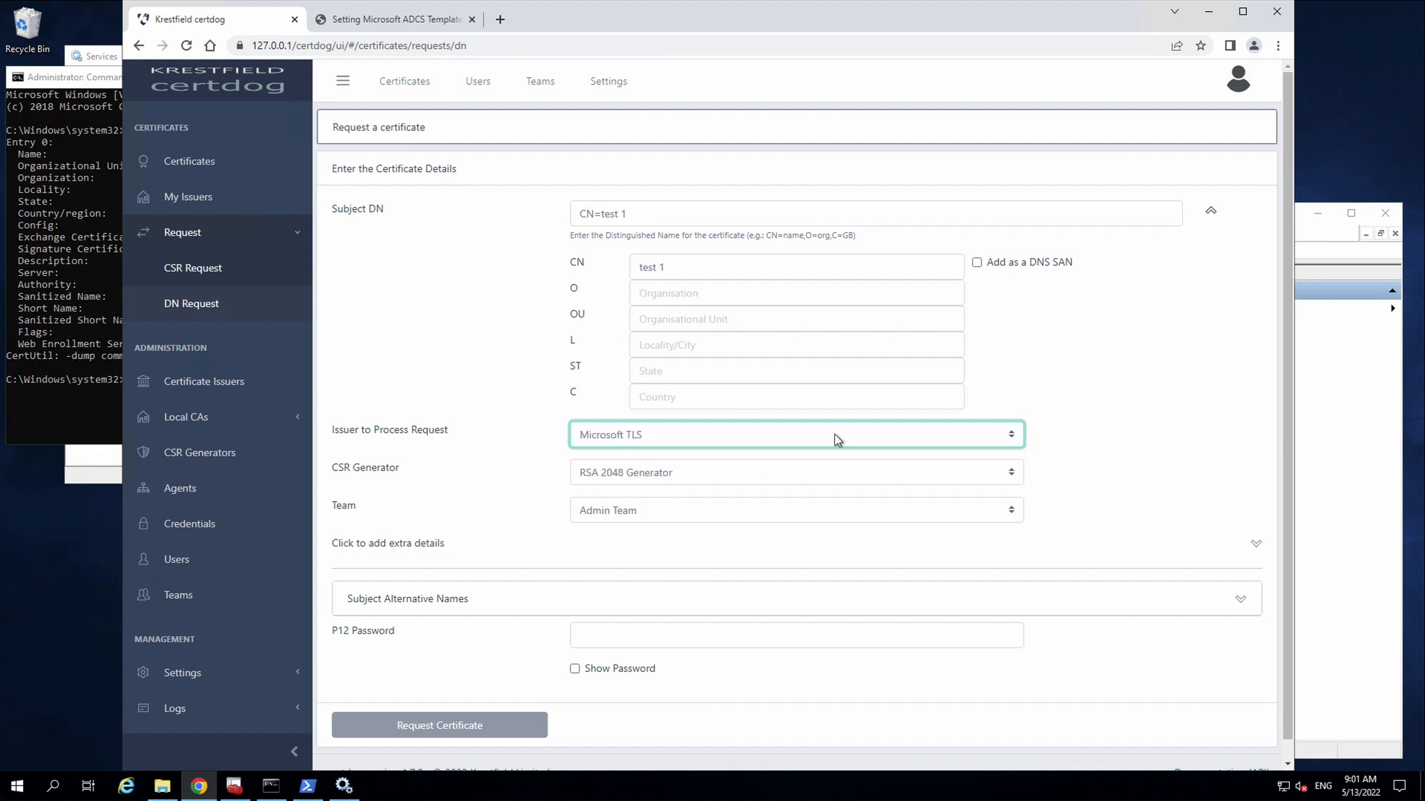
pyautogui.click(615, 632)
pyautogui.write('password')
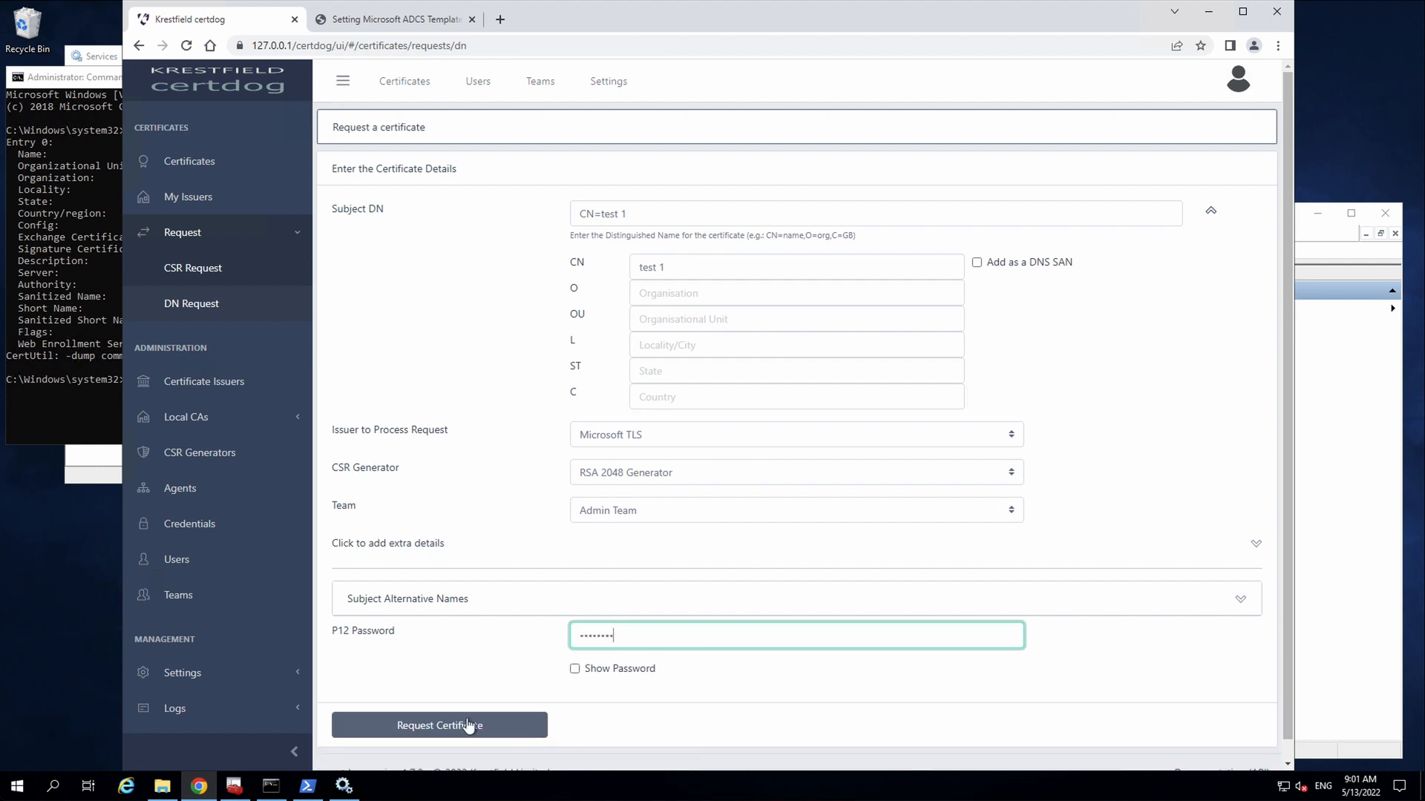
pyautogui.click(445, 727)
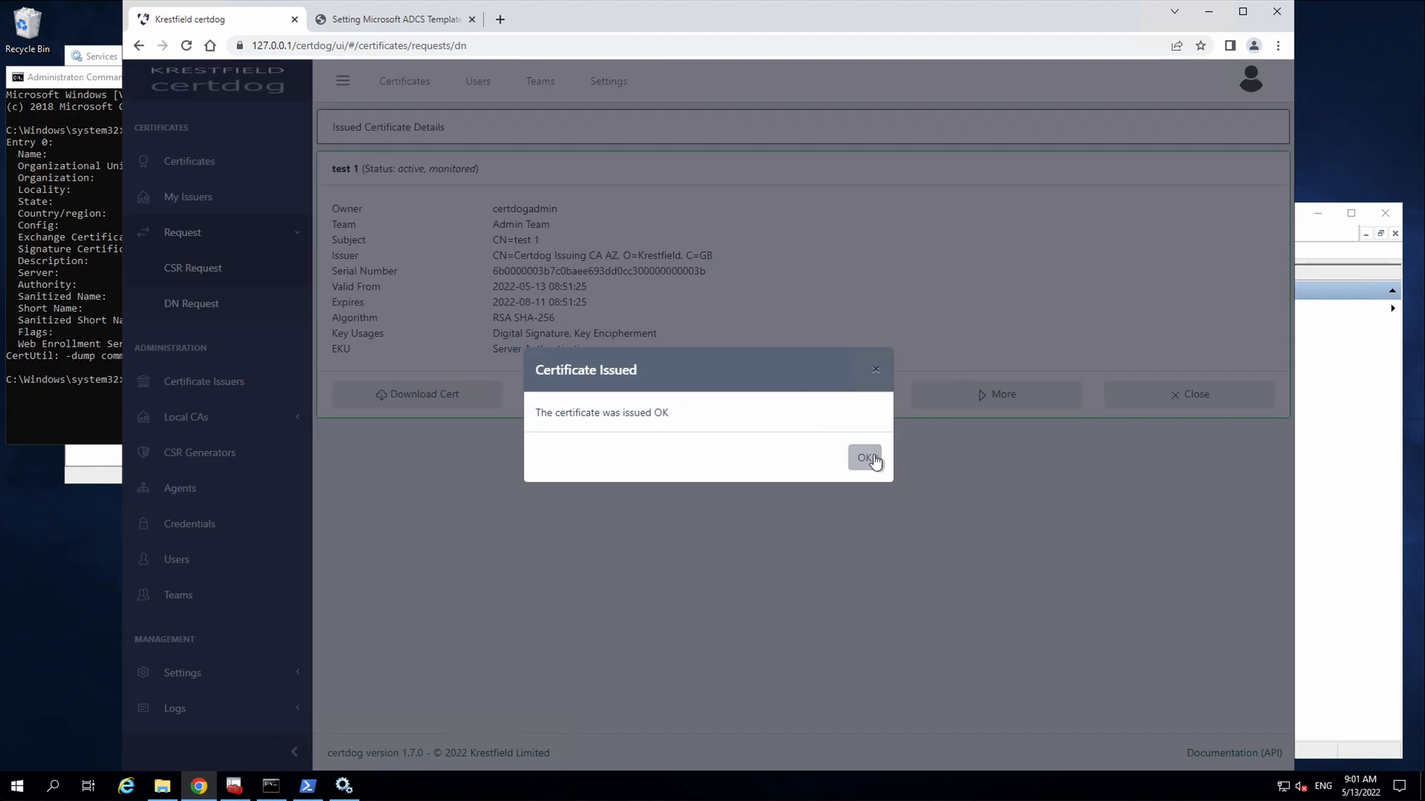
pyautogui.click(866, 459)
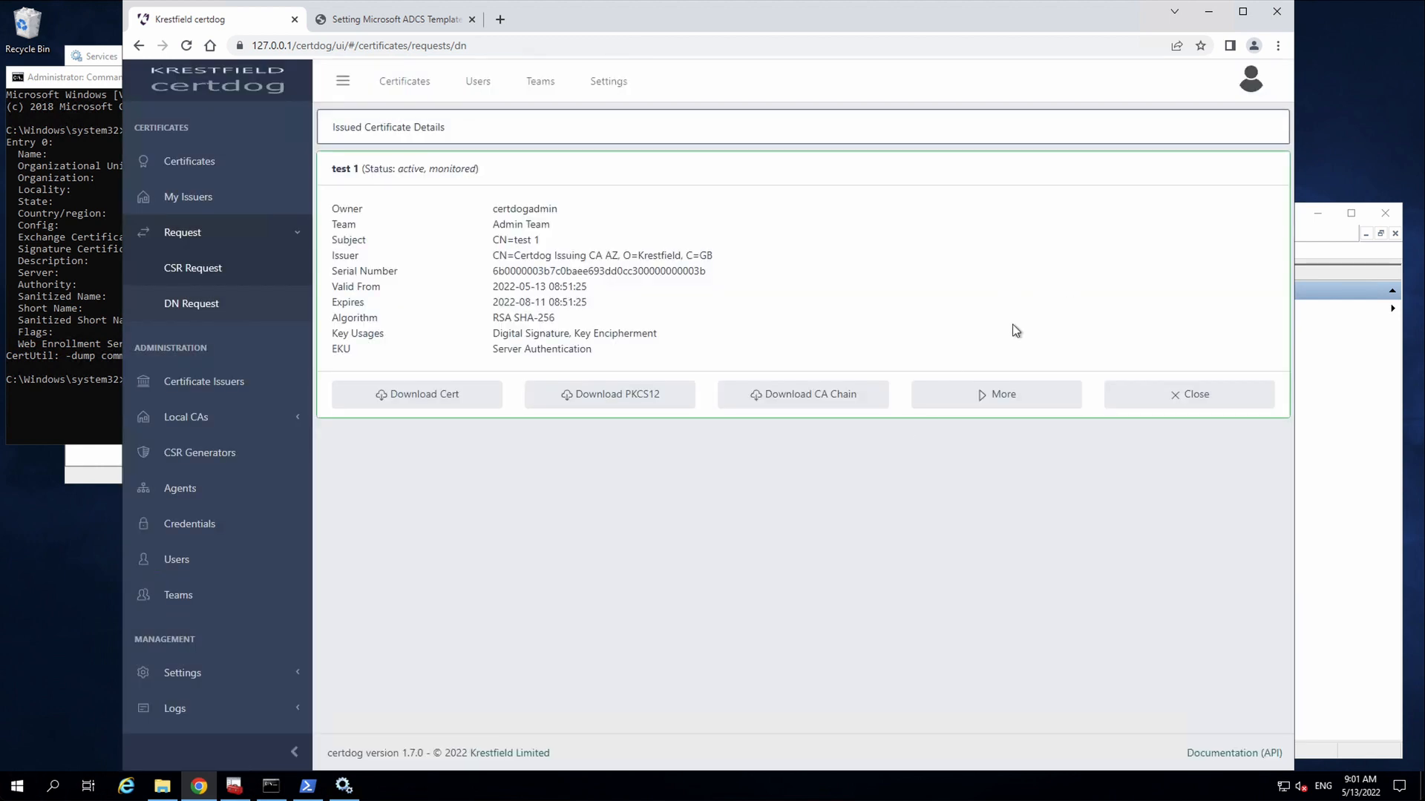
pyautogui.click(990, 401)
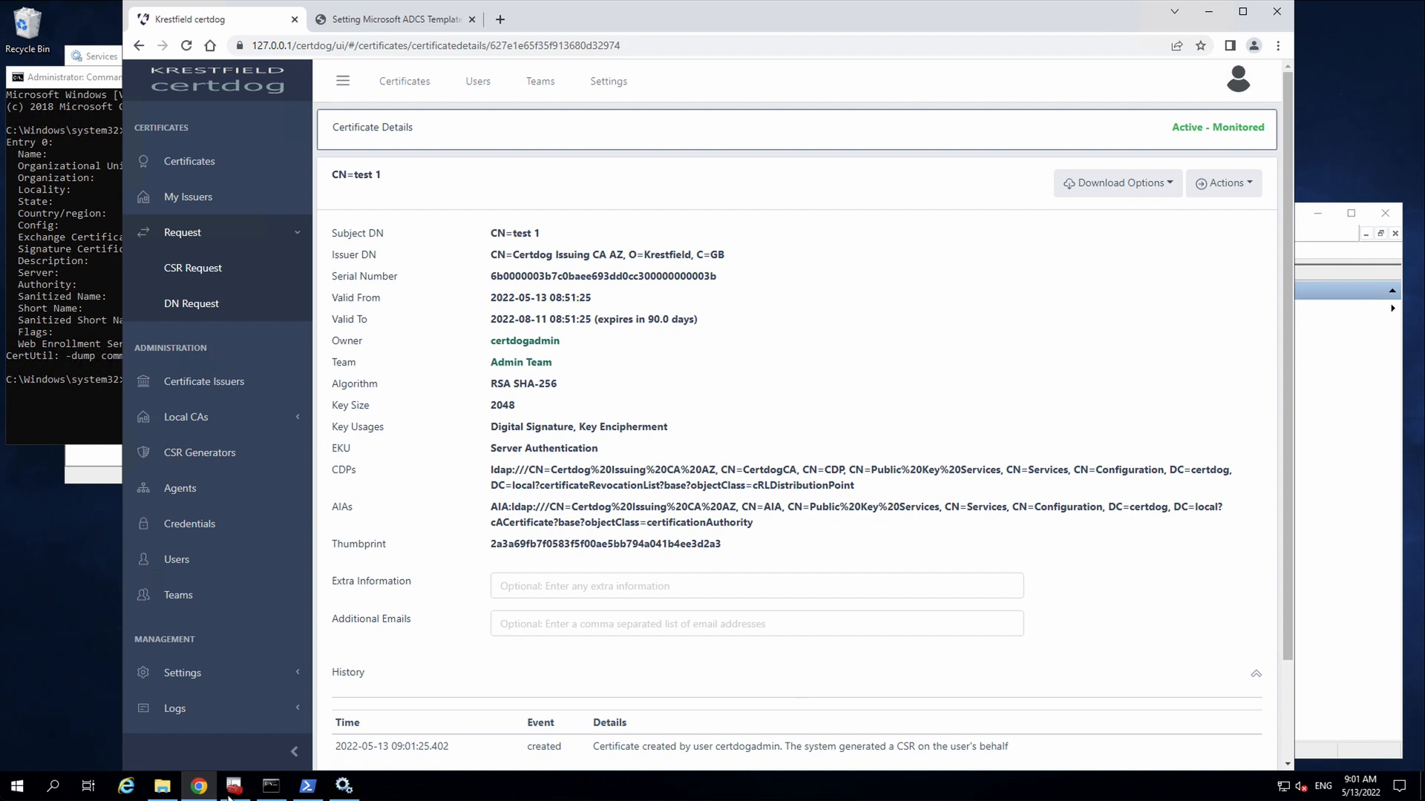
# - In the Certification Authority console, list Certdog Issuing CA AZ's Issued Certificates
pyautogui.moveTo(233, 788)
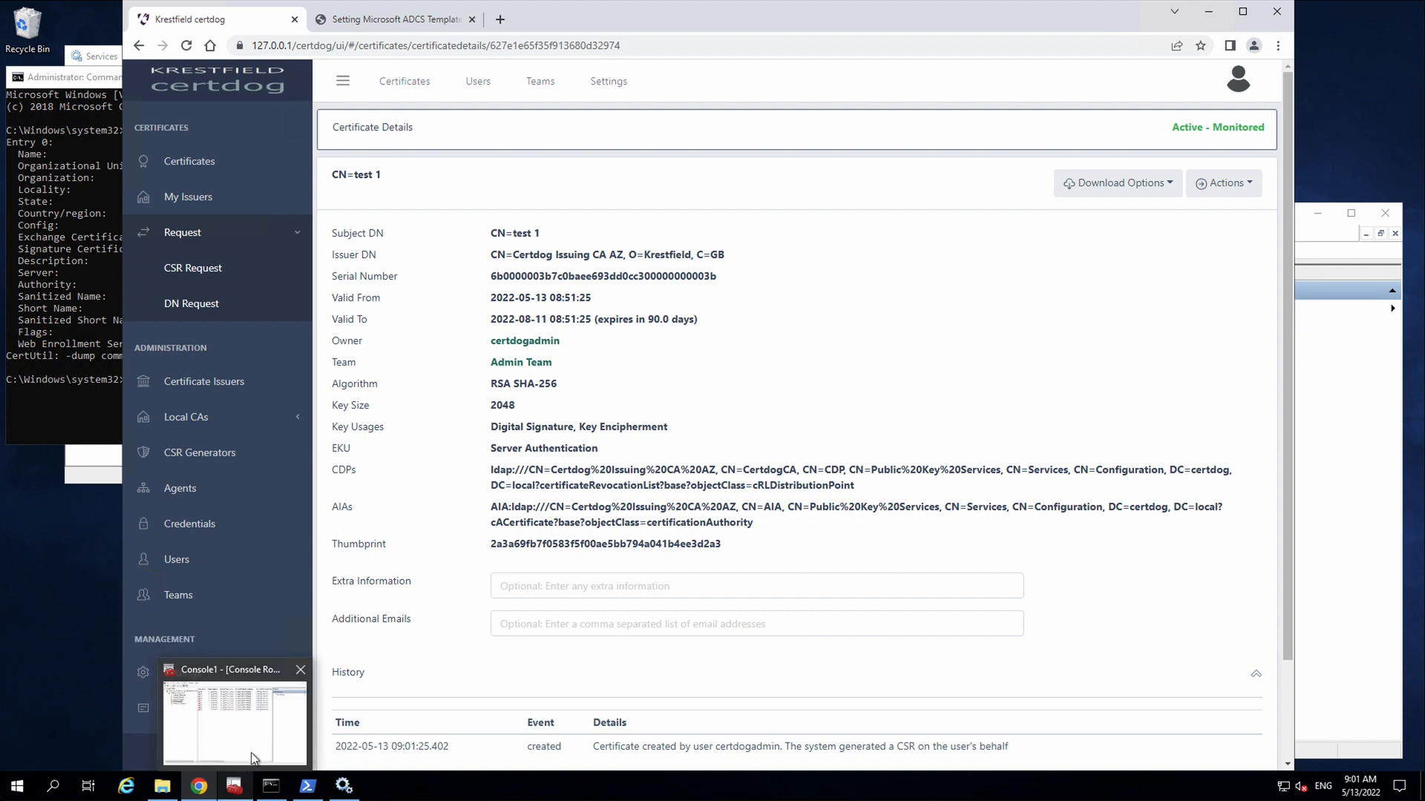
pyautogui.click(251, 753)
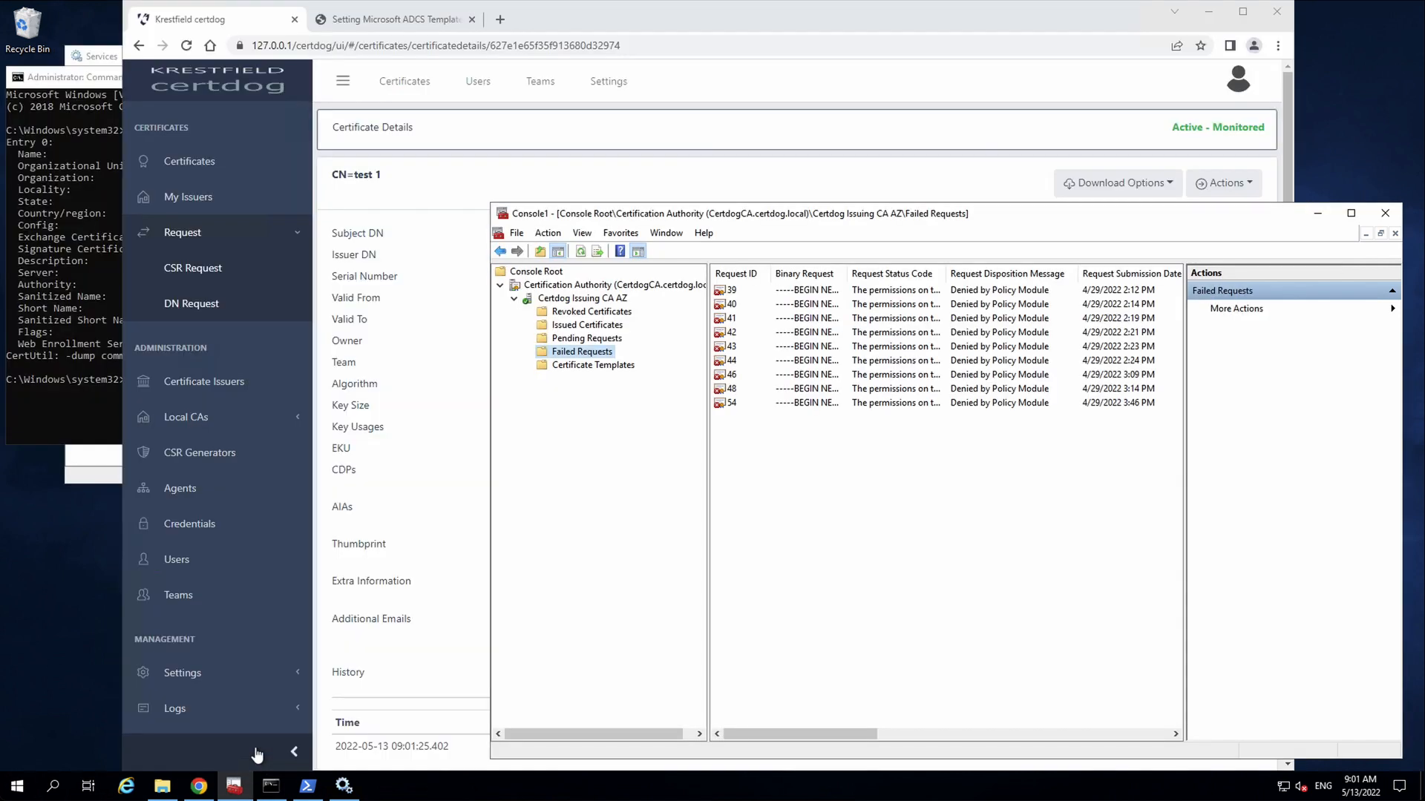
pyautogui.click(567, 298)
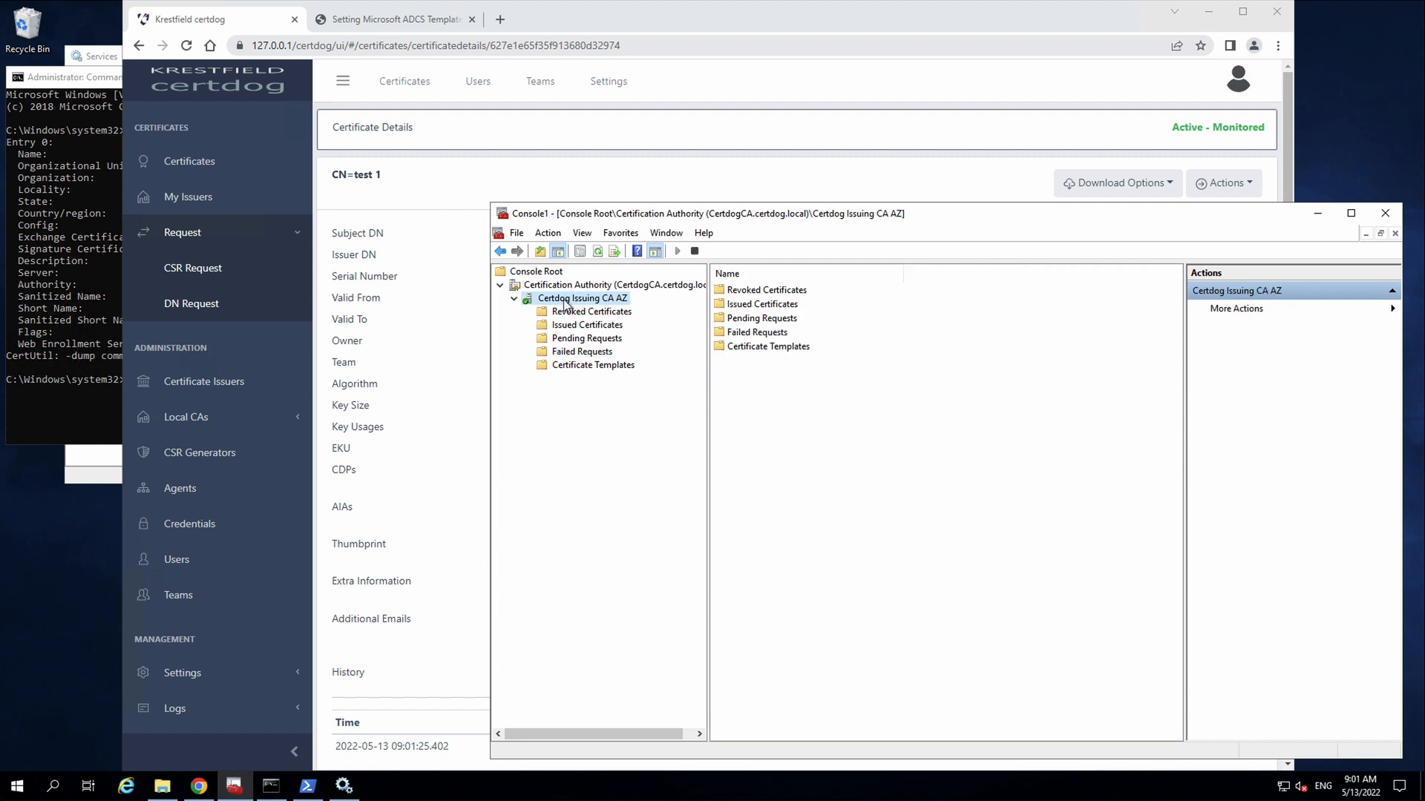
pyautogui.click(437, 293)
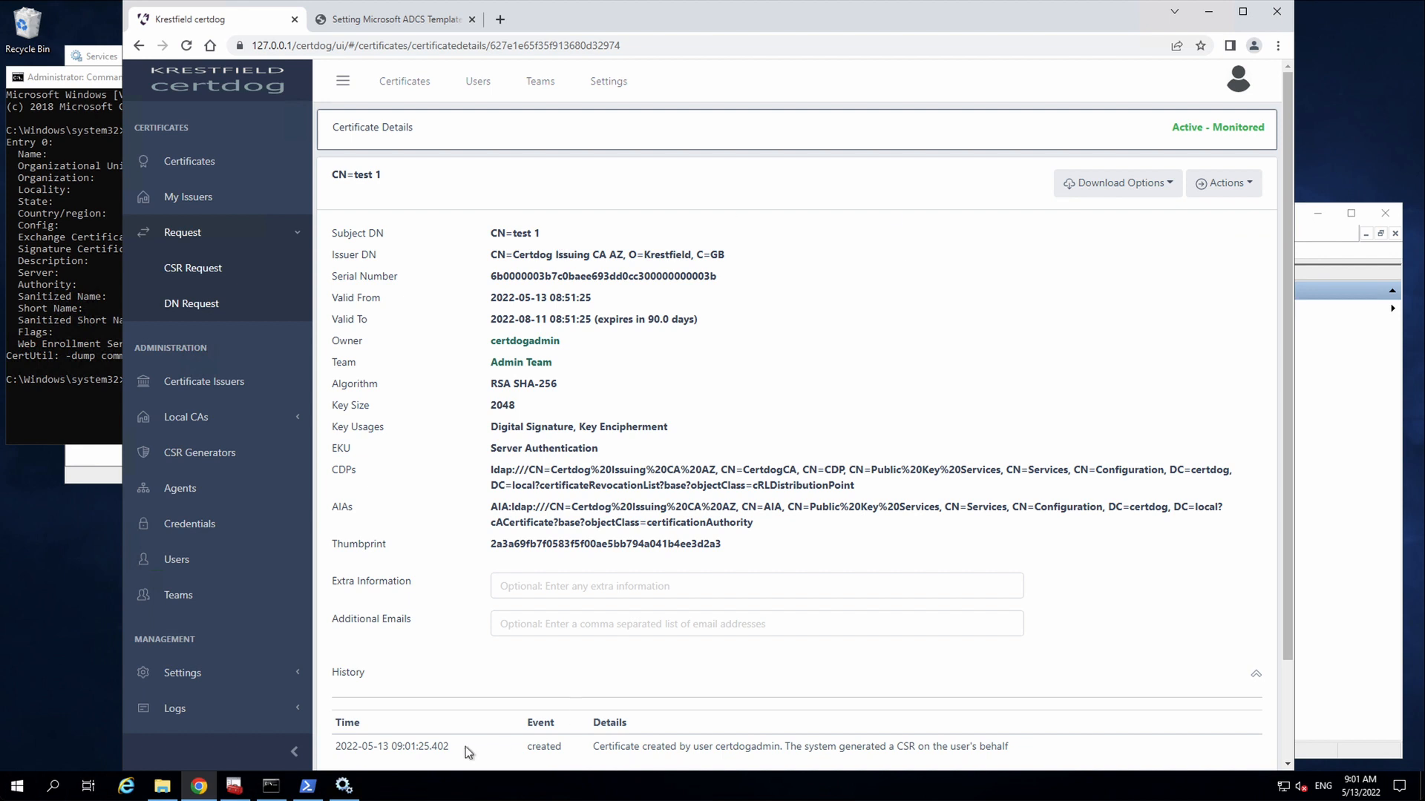
pyautogui.click(251, 787)
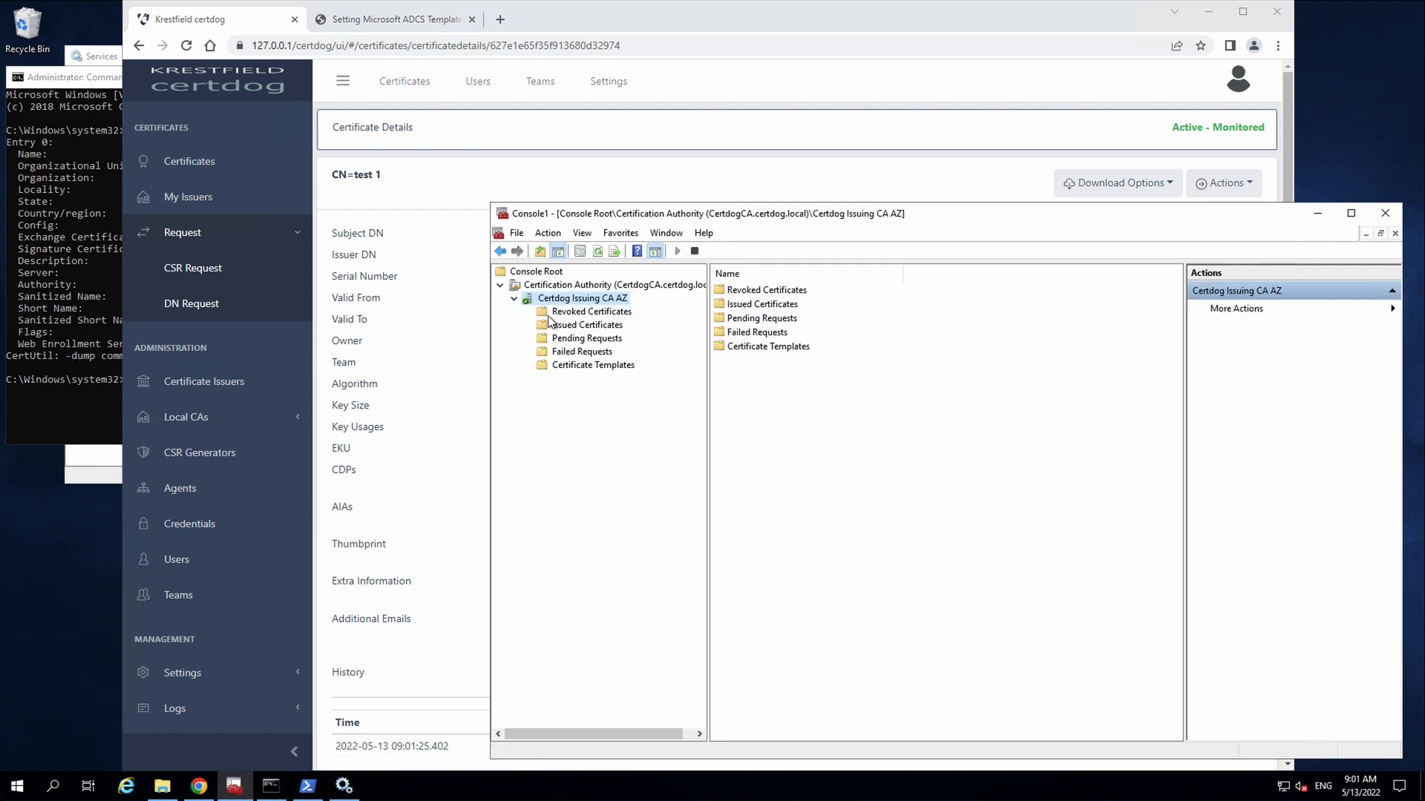
pyautogui.click(575, 326)
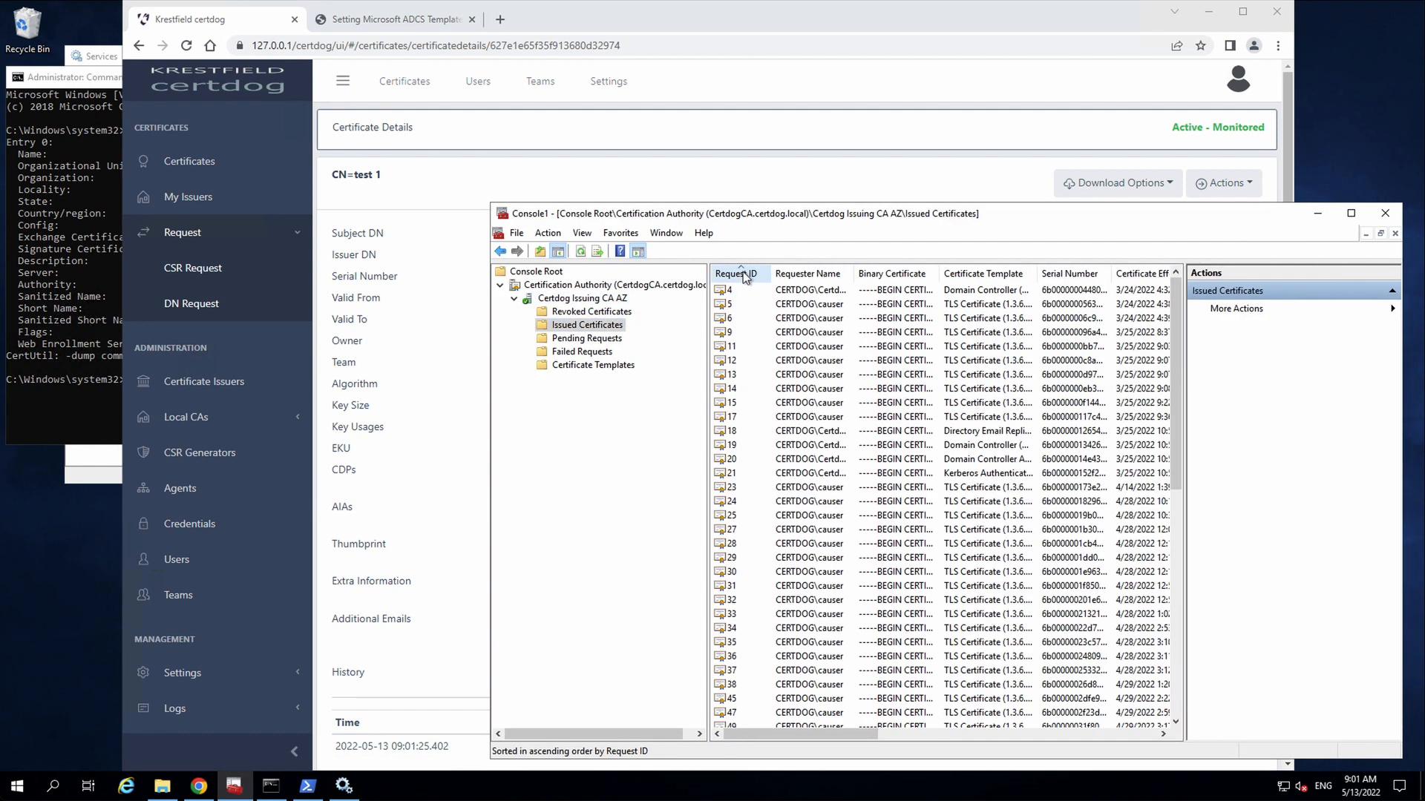
# - Open certificate 59's details and confirm its subject is CN = test 1
pyautogui.doubleClick(735, 290)
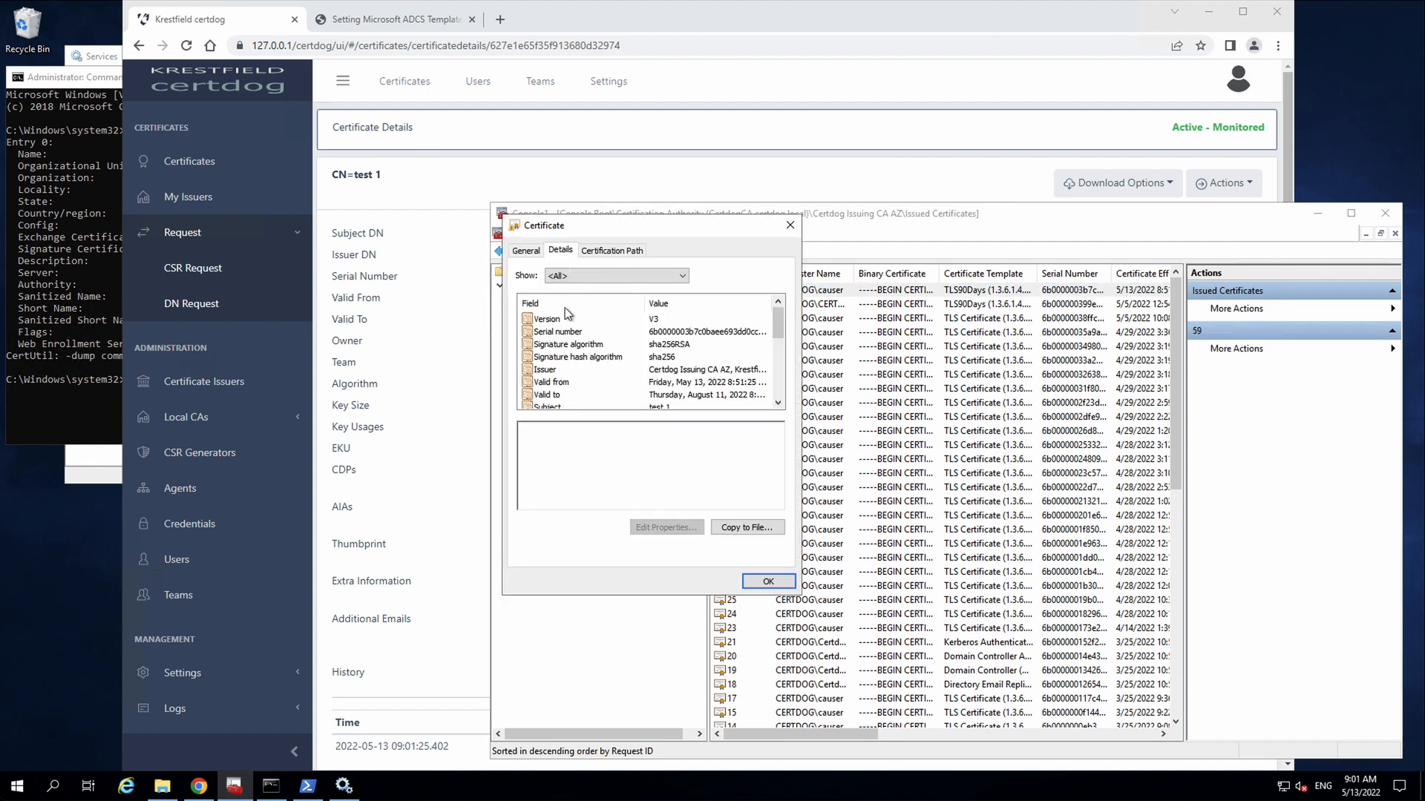
pyautogui.click(550, 407)
pyautogui.scroll(-2, 592, 373)
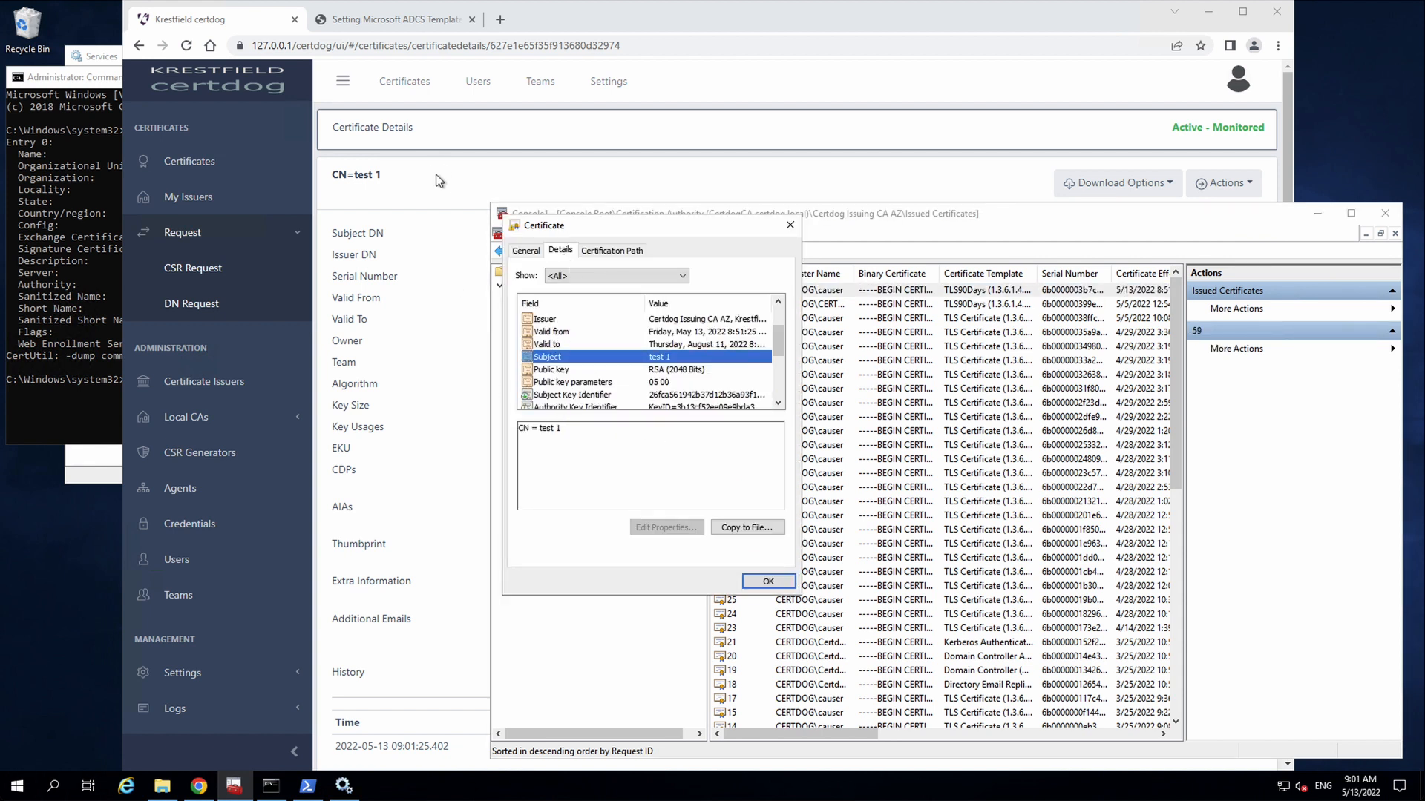
pyautogui.click(454, 172)
pyautogui.click(1224, 185)
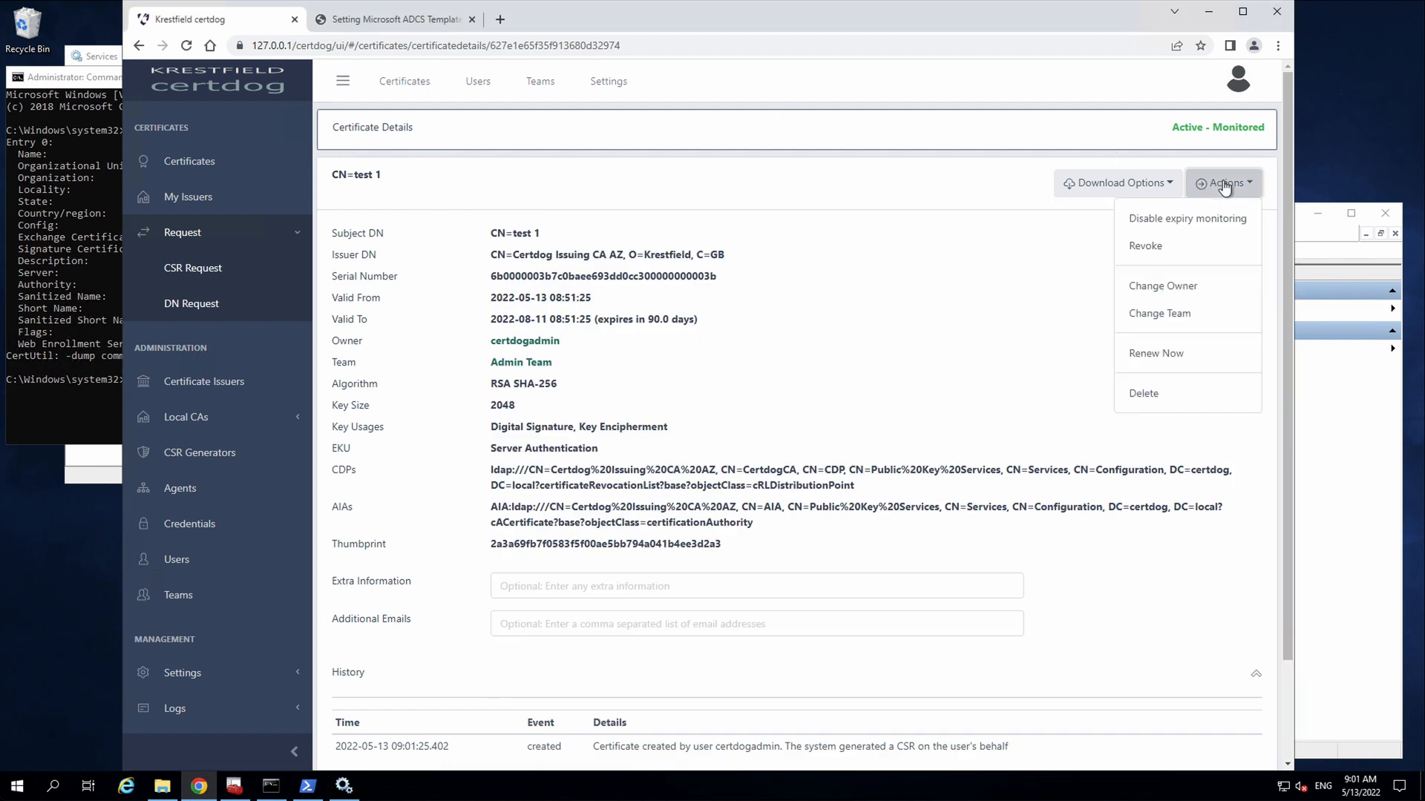
# - Revoke the test 1 certificate in certdog with reason Cessation of Operation
pyautogui.click(1154, 248)
pyautogui.click(664, 258)
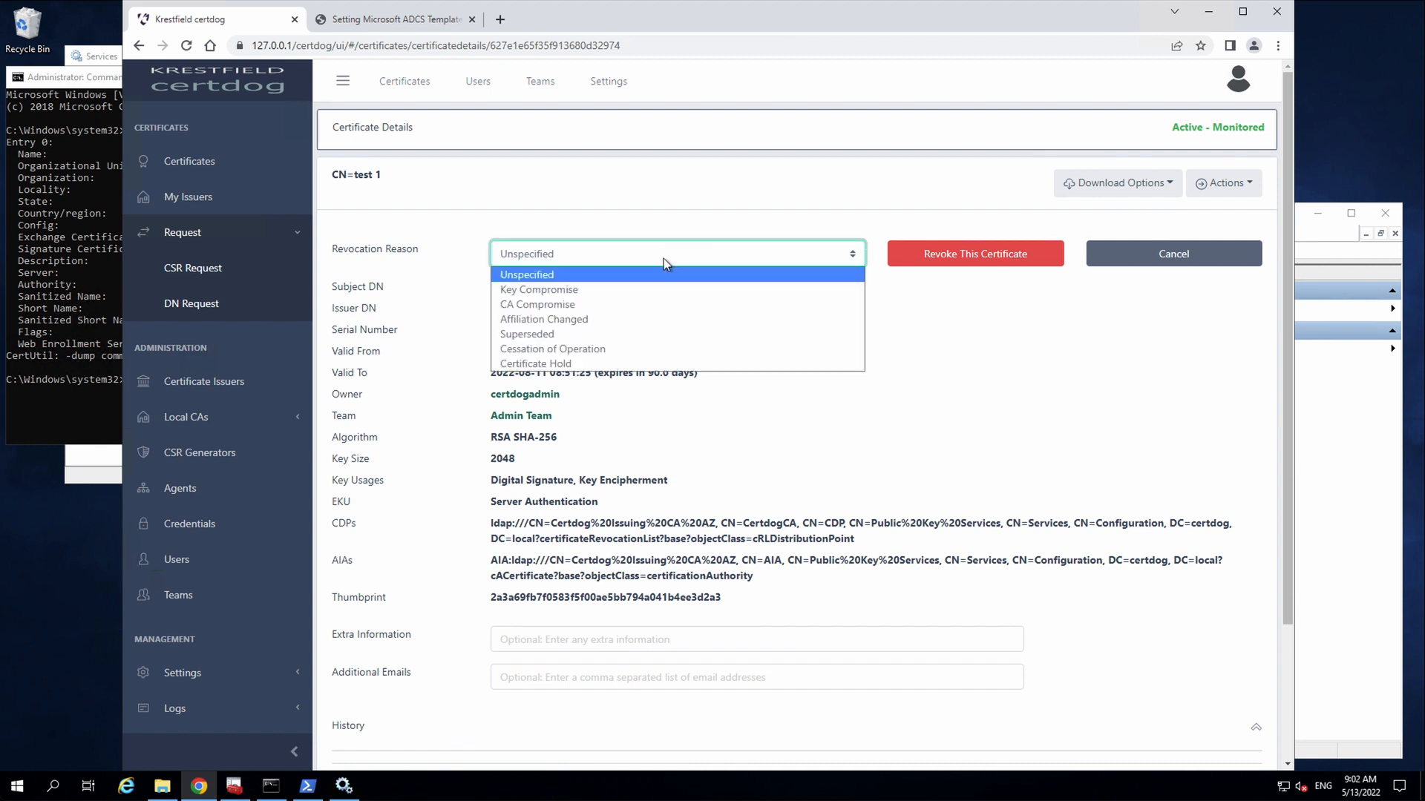
pyautogui.click(586, 349)
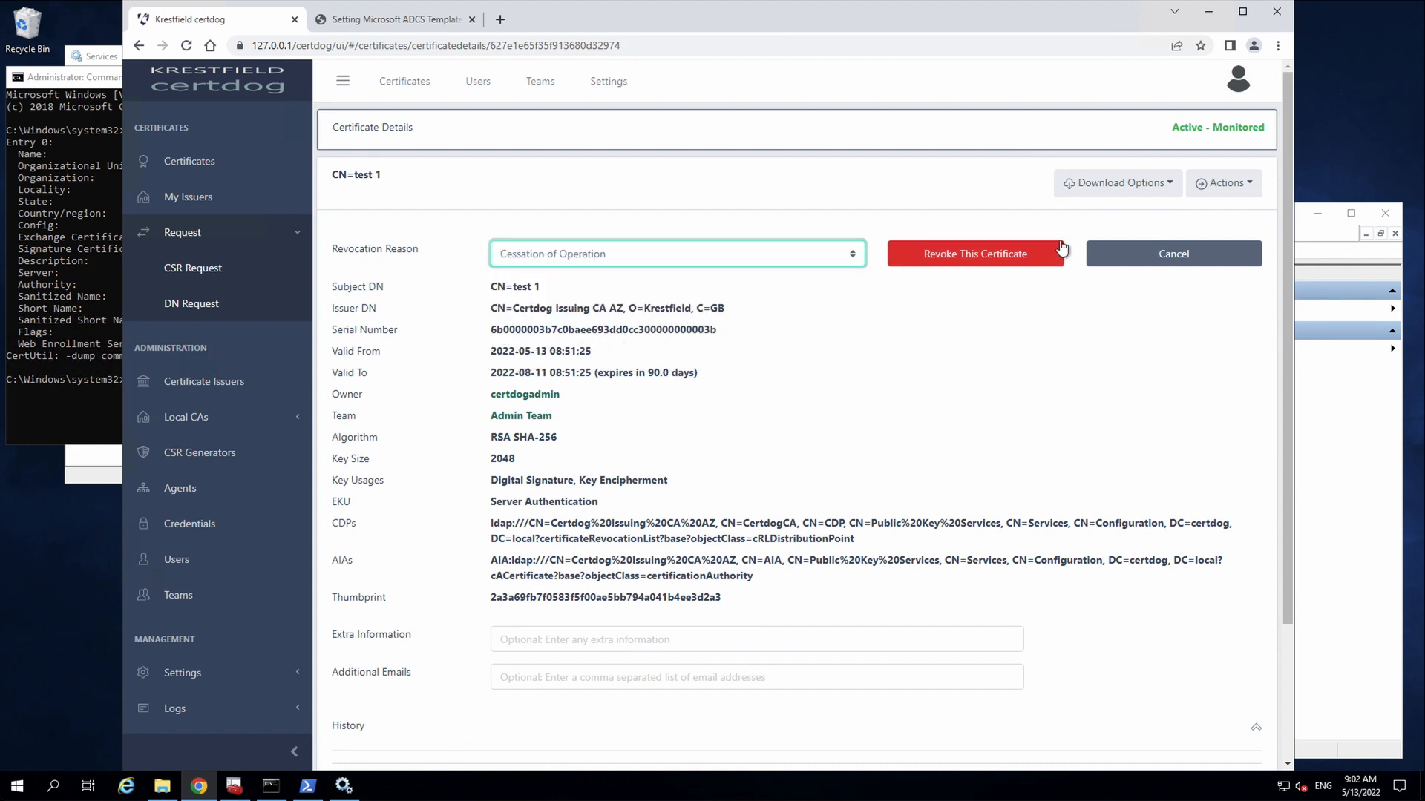
pyautogui.click(1023, 253)
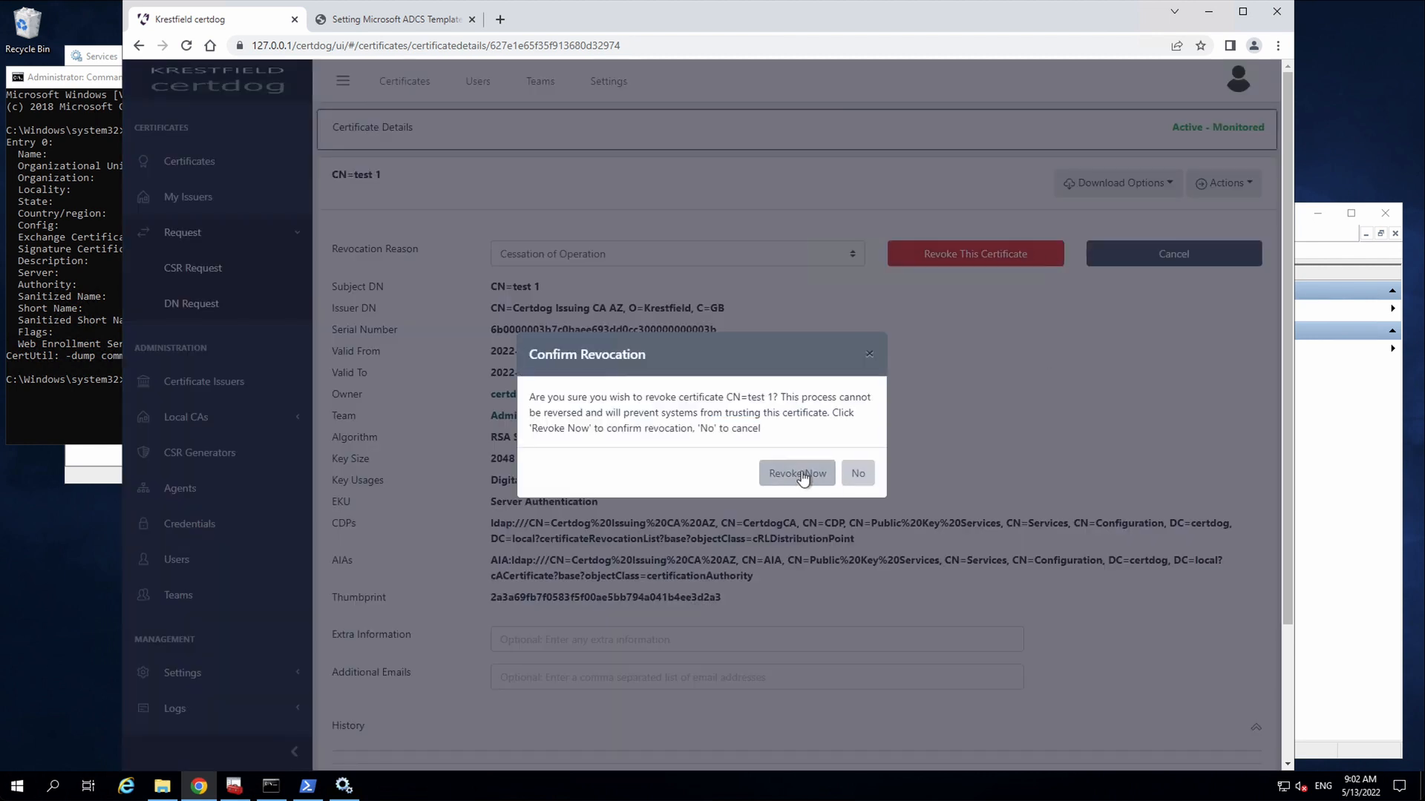
pyautogui.click(801, 471)
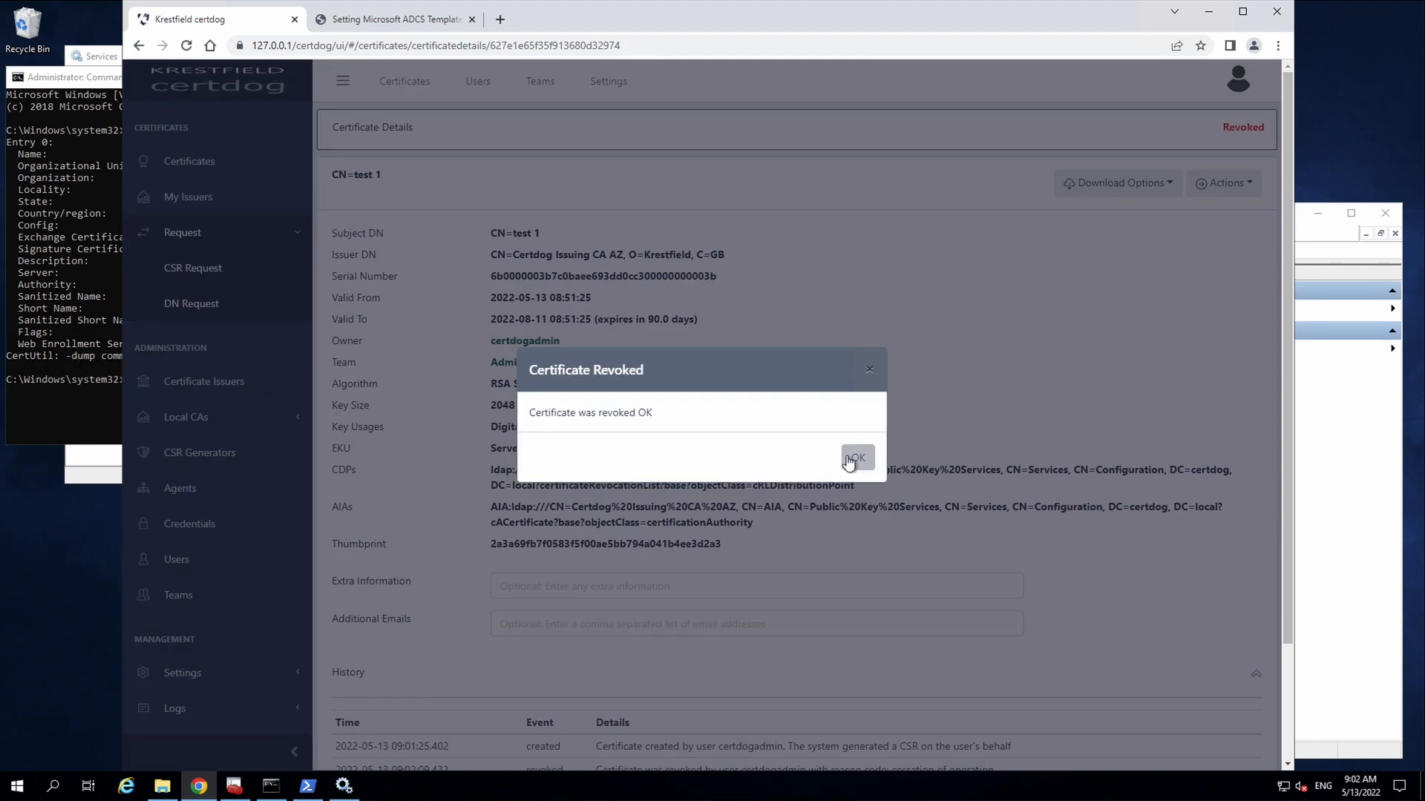
pyautogui.click(853, 458)
pyautogui.click(239, 789)
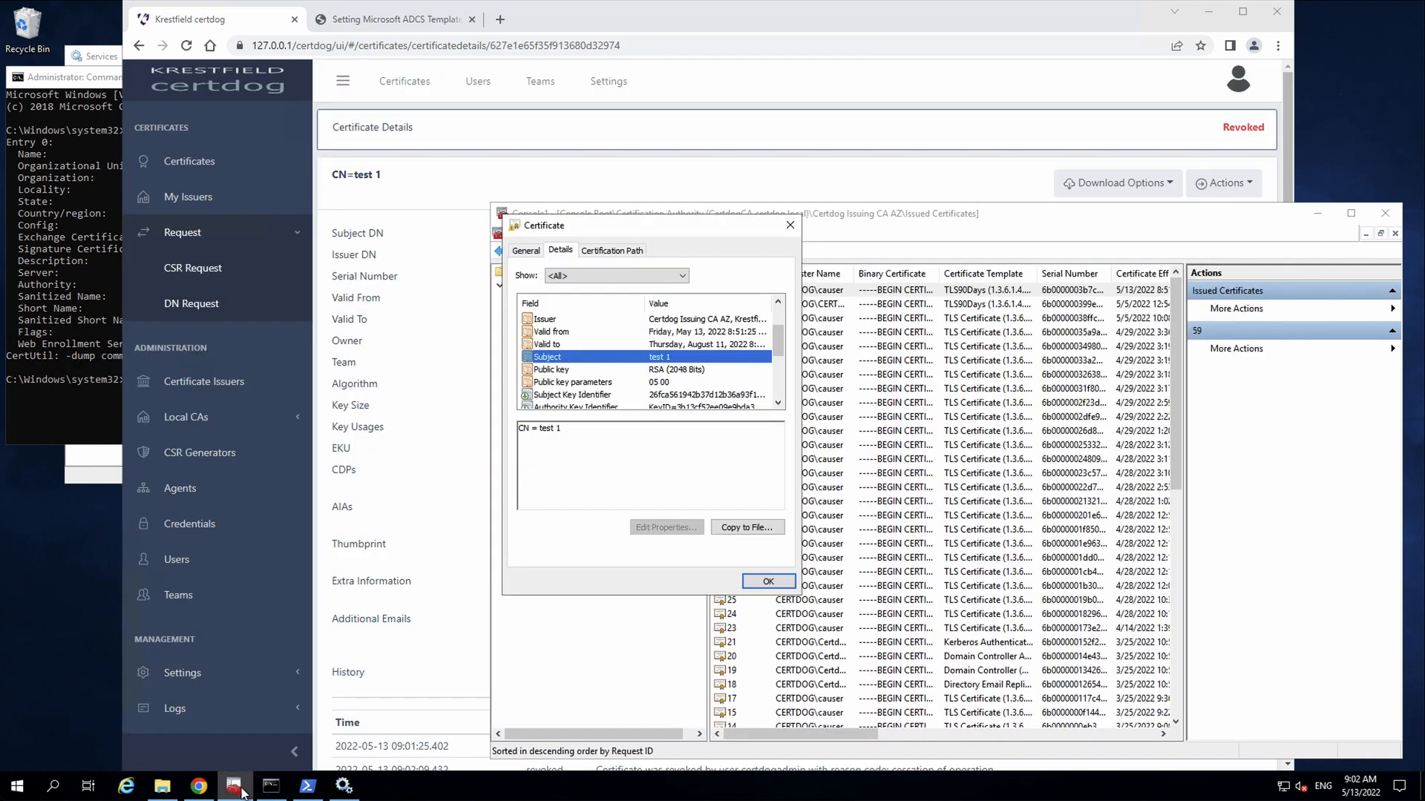
# - Check that revoked certificate 59 shows subject test 1, and view its serial number
pyautogui.click(768, 581)
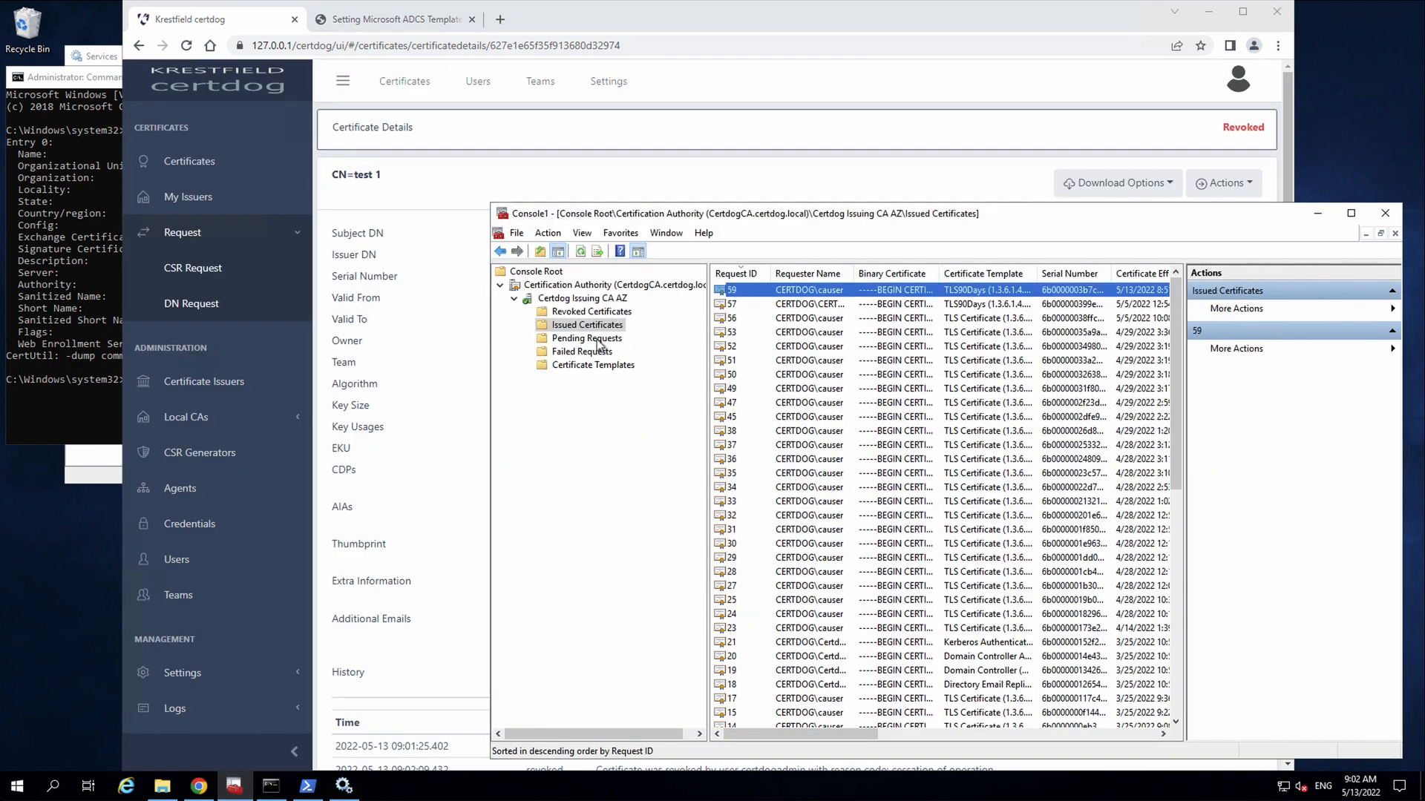
pyautogui.click(591, 312)
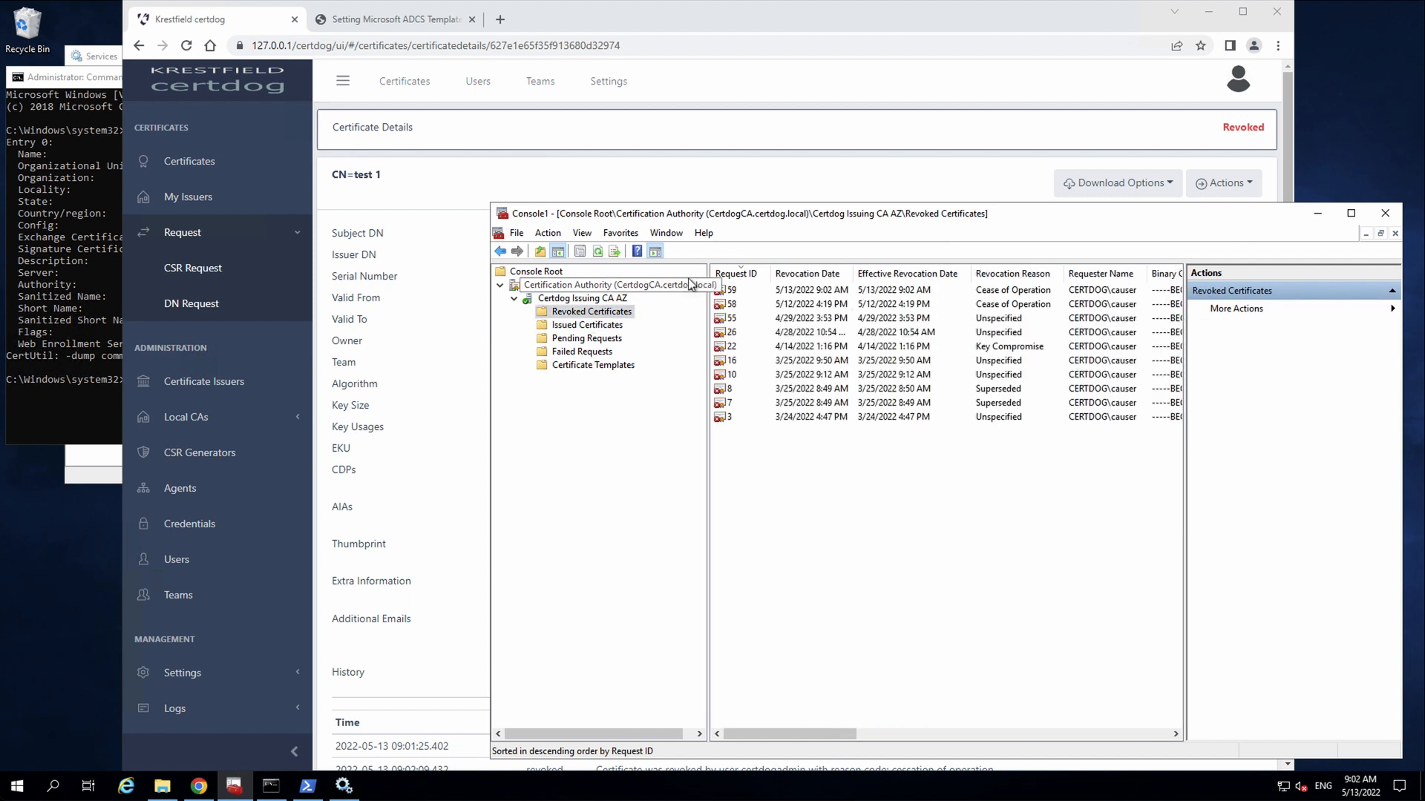
pyautogui.doubleClick(726, 290)
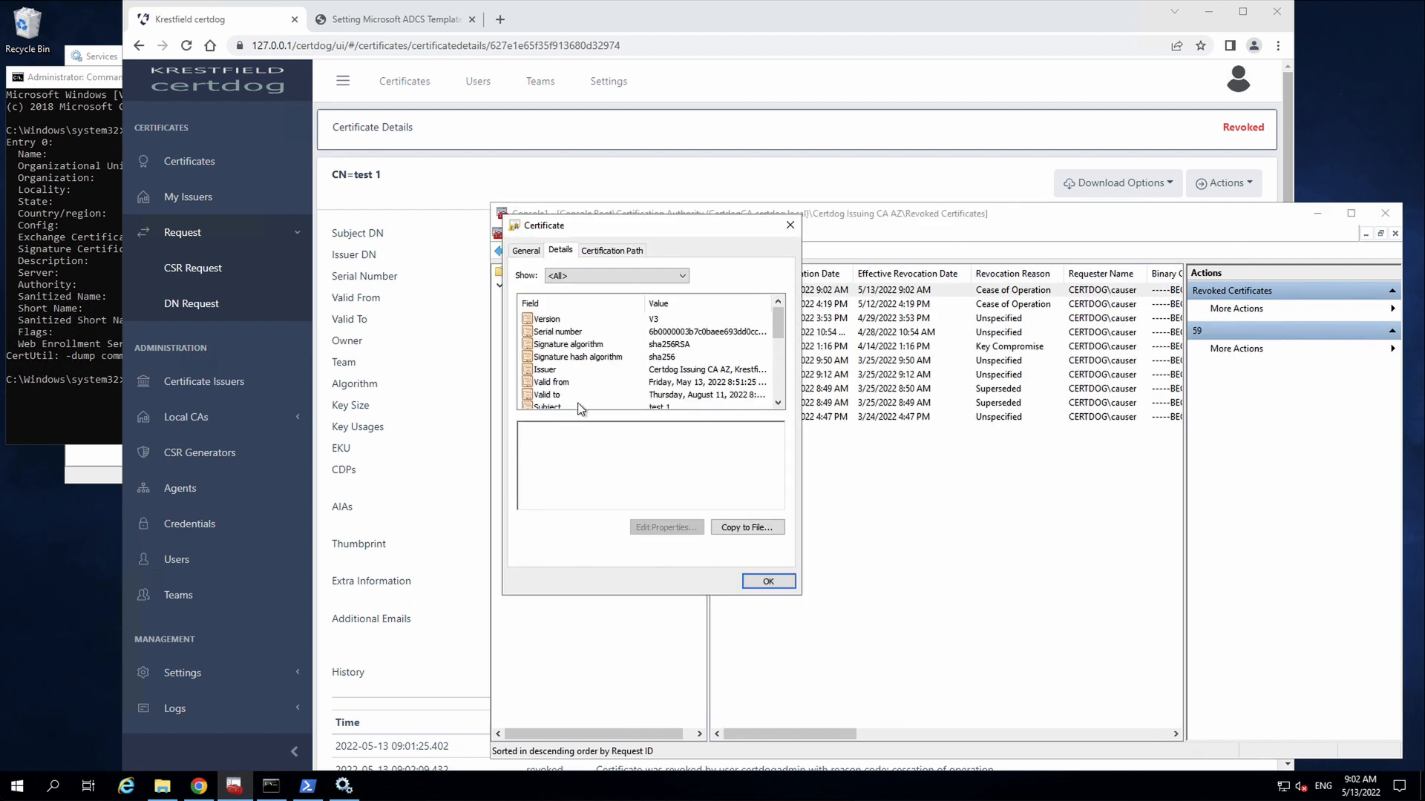
pyautogui.click(581, 406)
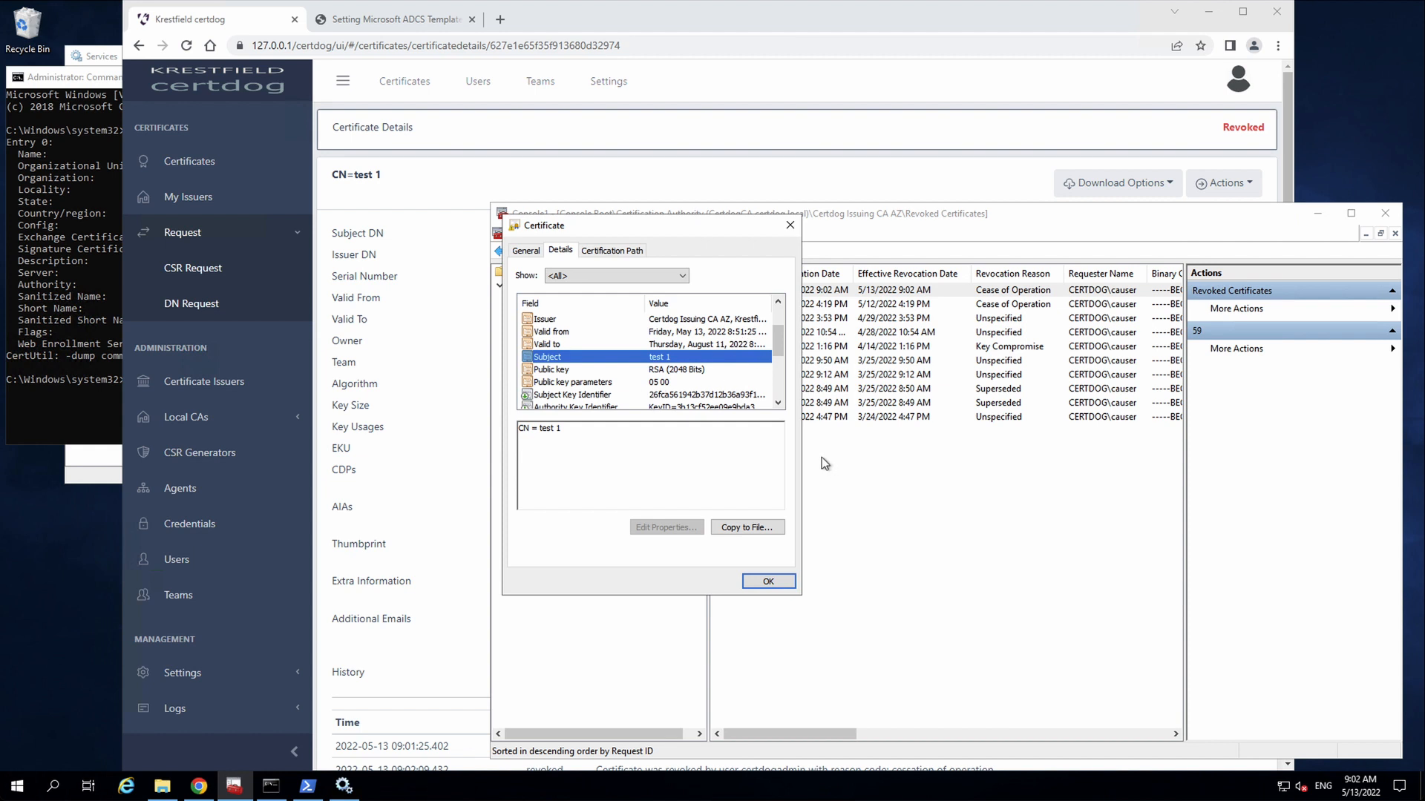
pyautogui.scroll(2, 666, 356)
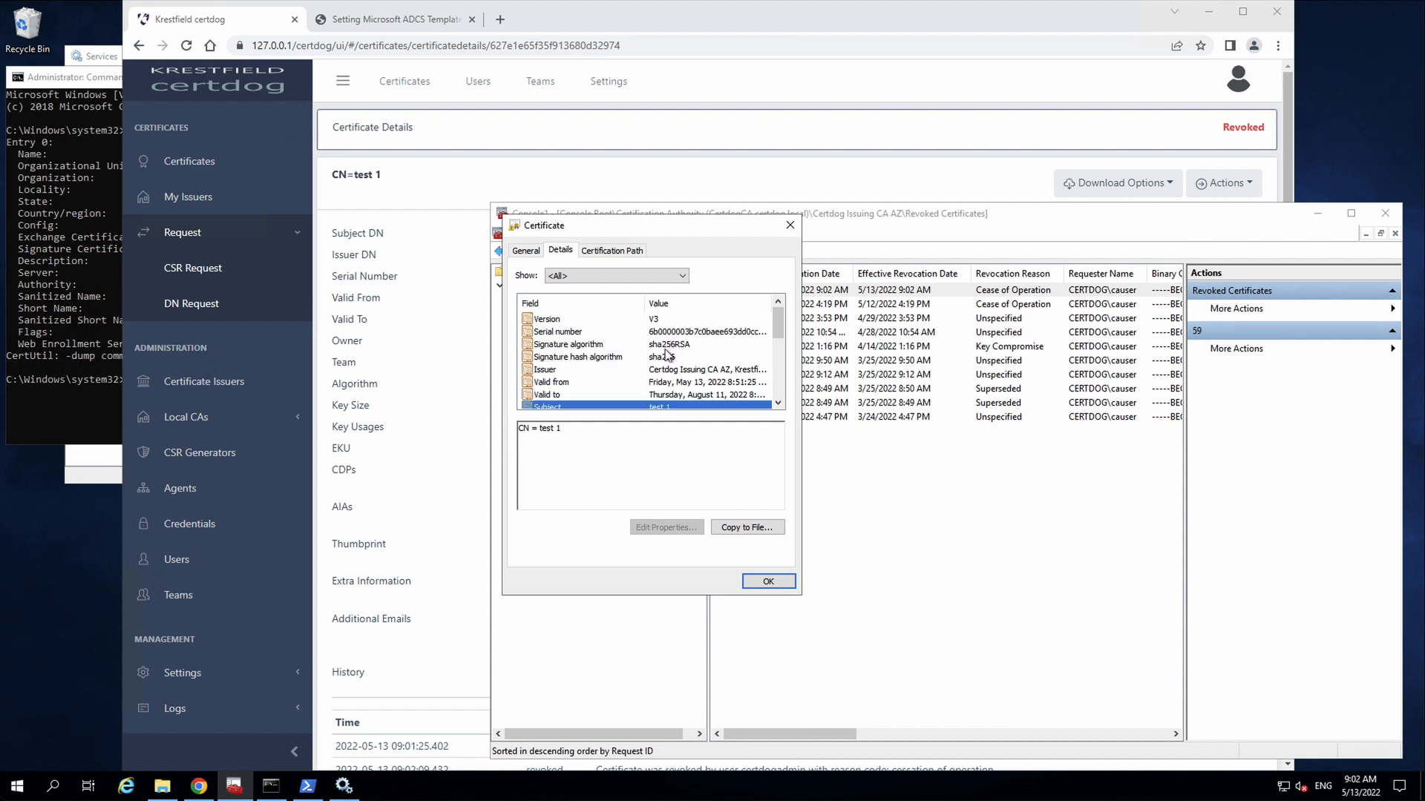
pyautogui.click(564, 332)
pyautogui.click(769, 581)
pyautogui.click(467, 339)
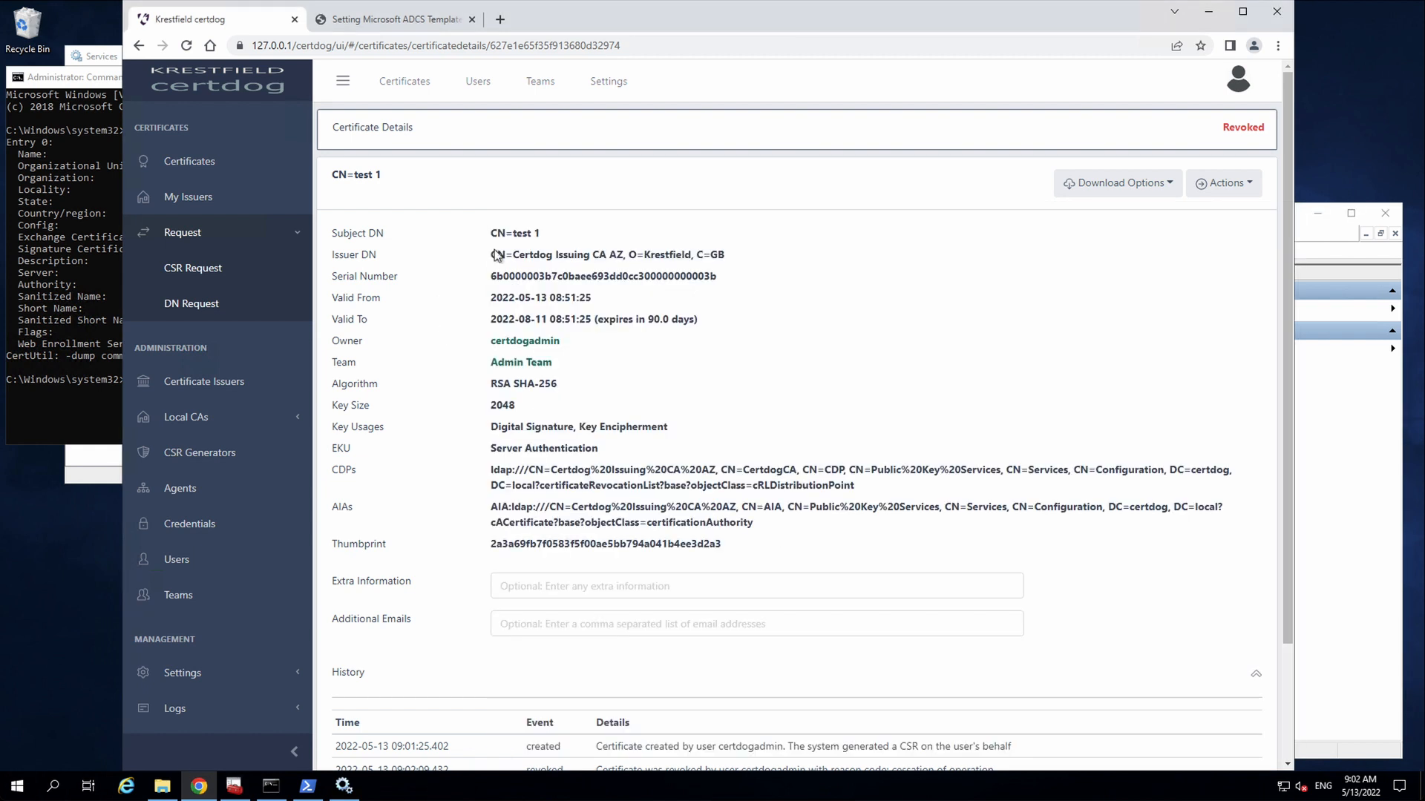